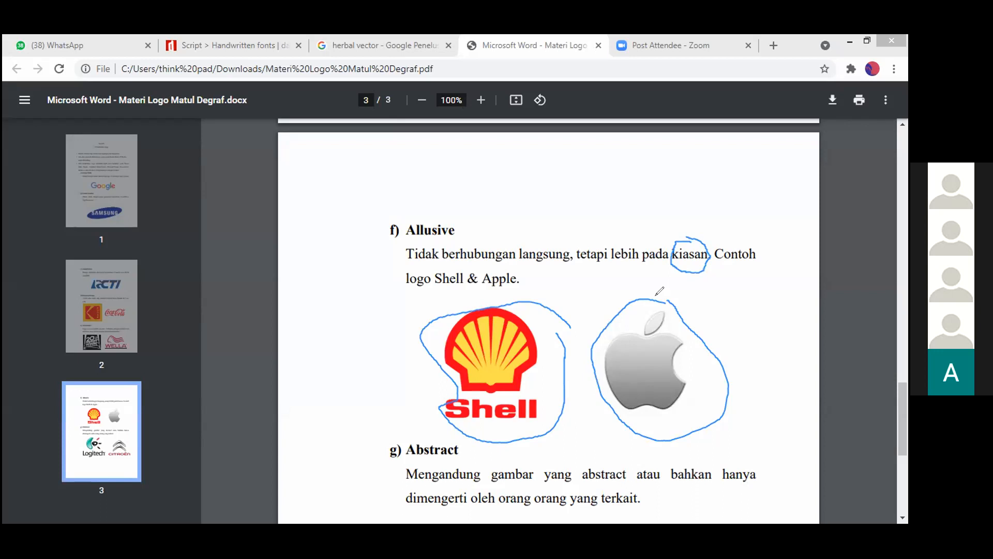
- Draw a second freehand loop around the Apple logo in the Allusive section, and clear the annotations
mouse_move(670, 300)
mouse_down()
mouse_move(617, 296)
mouse_move(574, 333)
mouse_move(617, 435)
mouse_move(698, 459)
mouse_move(736, 345)
mouse_move(701, 285)
mouse_move(672, 336)
mouse_move(665, 314)
mouse_move(634, 313)
mouse_move(595, 359)
mouse_move(682, 432)
mouse_move(692, 316)
mouse_up()
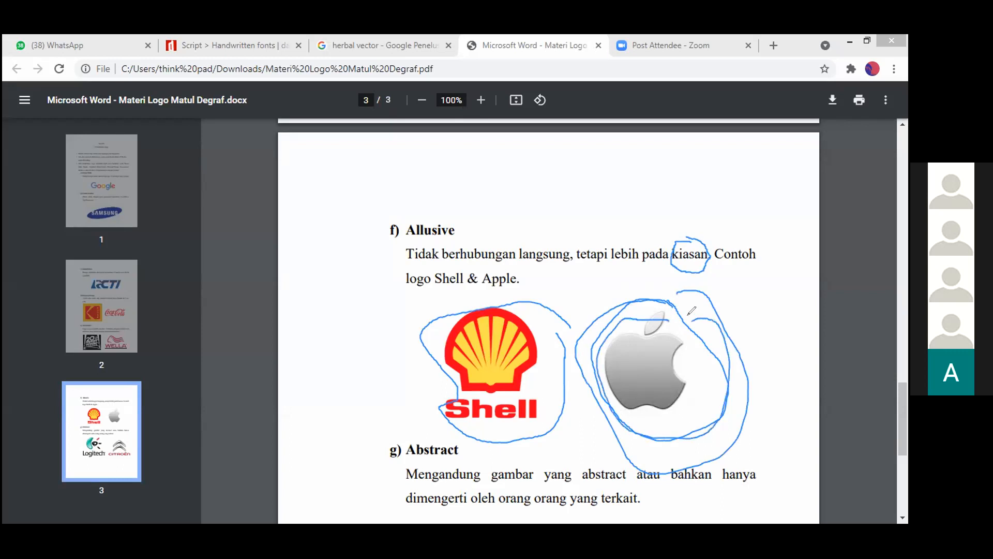
click(612, 137)
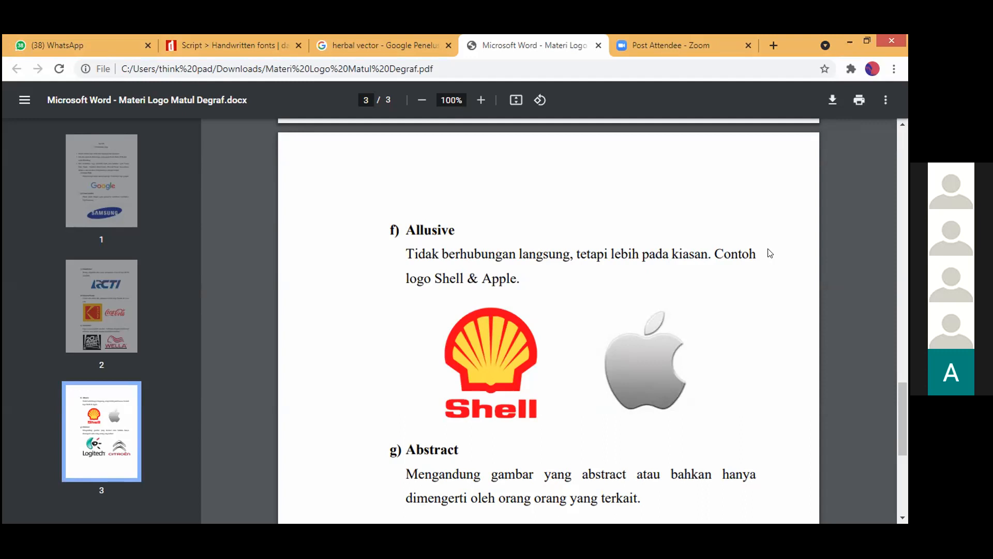
- Circle the word "terkait" in the description of the Abstract section on page 3
scroll(770, 254, down, 5)
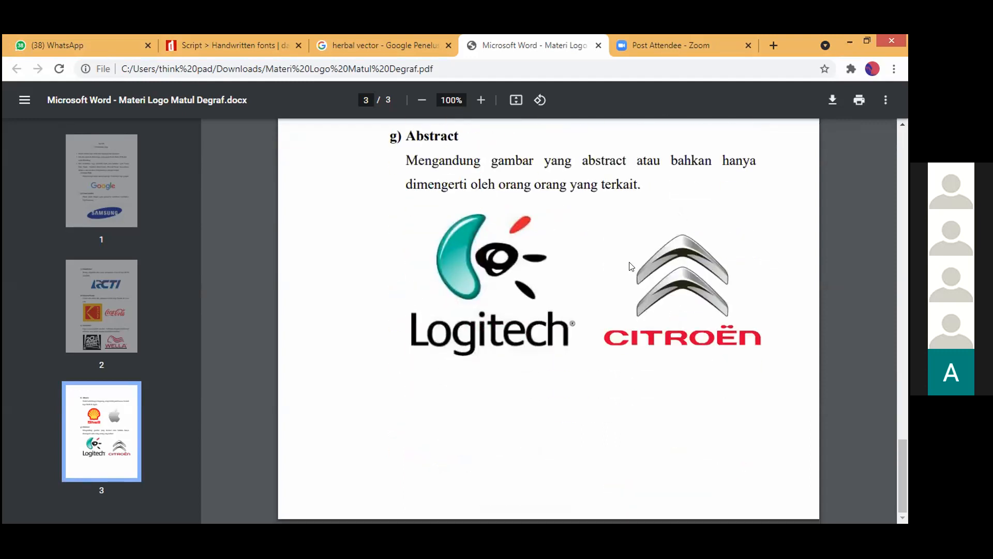
scroll(634, 219, up, 1)
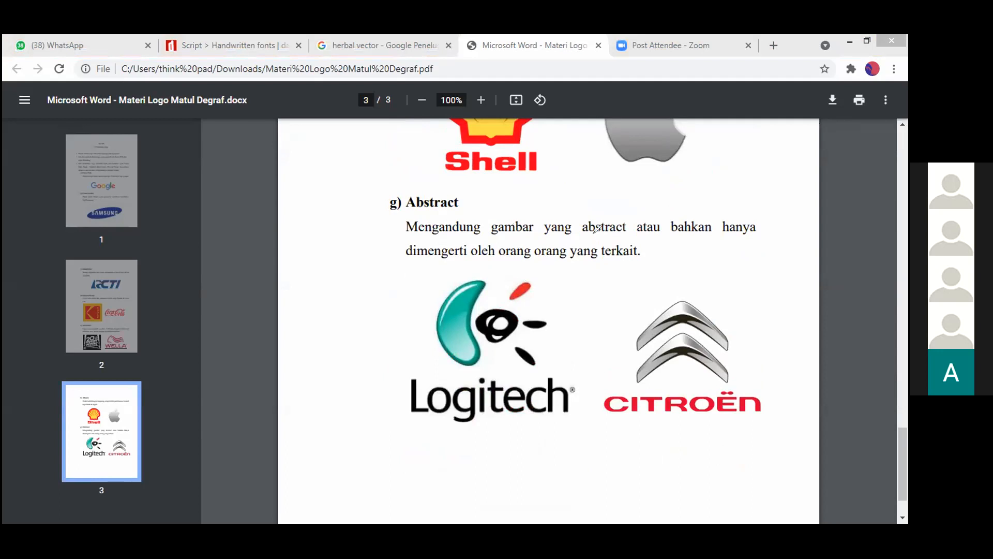
mouse_move(612, 241)
mouse_down()
mouse_move(561, 238)
mouse_move(583, 269)
mouse_move(622, 261)
mouse_move(644, 244)
mouse_move(610, 234)
mouse_up()
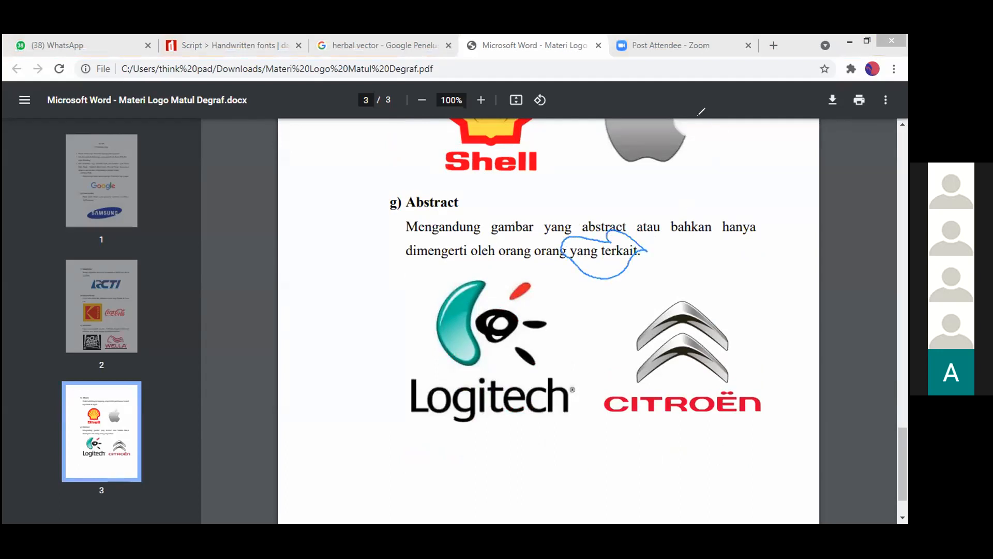
mouse_move(644, 256)
mouse_down()
mouse_move(596, 239)
mouse_move(600, 261)
mouse_move(634, 267)
mouse_move(645, 248)
mouse_up()
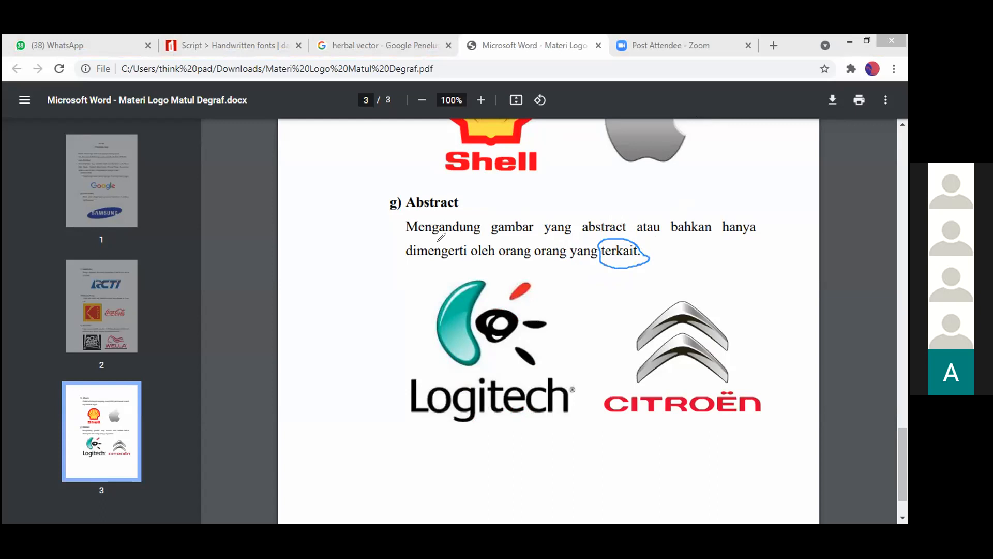
- Underline both lines of the Abstract description with the annotation pen, and clear the annotations
mouse_move(410, 234)
mouse_down()
mouse_move(579, 237)
mouse_move(722, 223)
mouse_move(691, 252)
mouse_up()
mouse_move(415, 261)
mouse_down()
mouse_move(582, 260)
mouse_move(641, 246)
mouse_up()
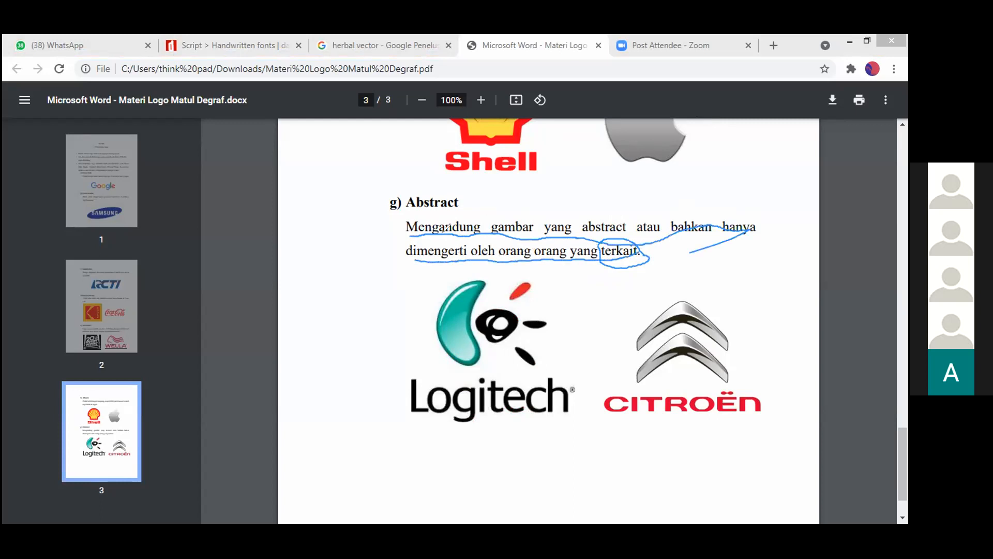
click(653, 75)
- Draw freehand circles around the Logitech and Citroën logos in the Abstract section
mouse_move(554, 299)
mouse_down()
mouse_move(532, 263)
mouse_move(481, 262)
mouse_move(390, 368)
mouse_move(424, 446)
mouse_up()
mouse_move(480, 460)
mouse_down()
mouse_move(553, 450)
mouse_move(586, 389)
mouse_move(586, 332)
mouse_move(541, 285)
mouse_up()
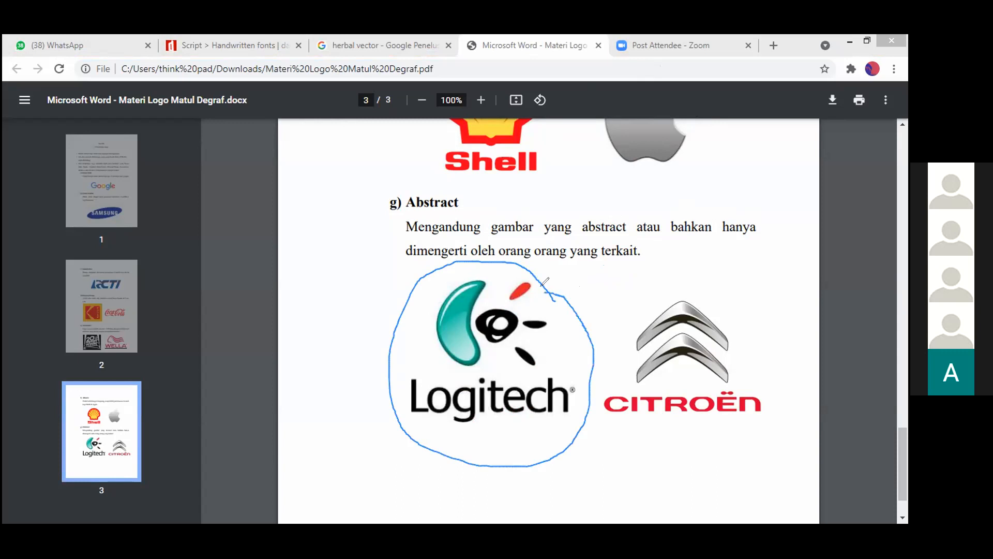
mouse_move(717, 273)
mouse_down()
mouse_move(613, 337)
mouse_move(602, 382)
mouse_move(615, 423)
mouse_move(764, 410)
mouse_move(773, 319)
mouse_move(730, 240)
mouse_move(711, 272)
mouse_up()
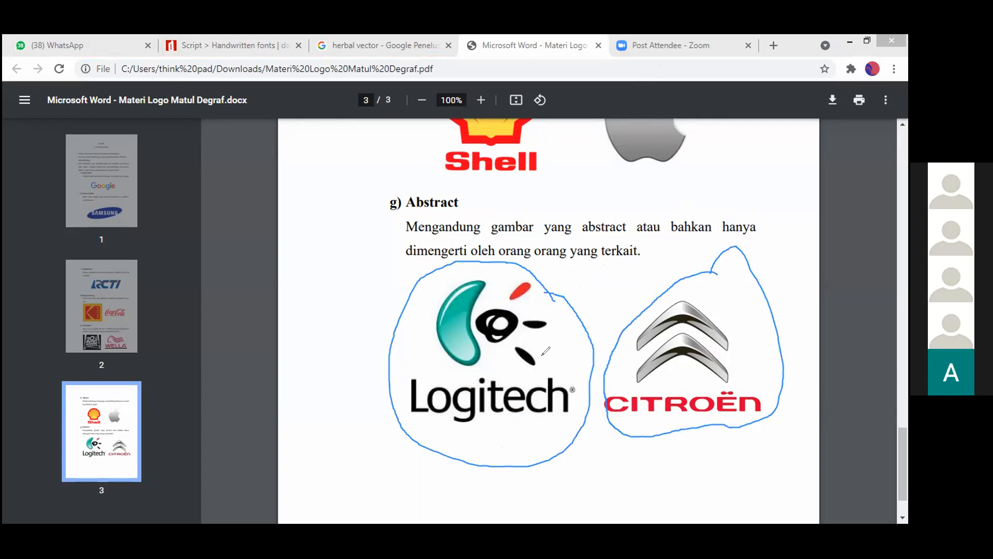
- Underline the Logitech and Citroën names and circle the Citroën chevrons, and clear the annotations
mouse_move(398, 417)
mouse_down()
mouse_move(573, 424)
mouse_move(572, 413)
mouse_move(644, 420)
mouse_up()
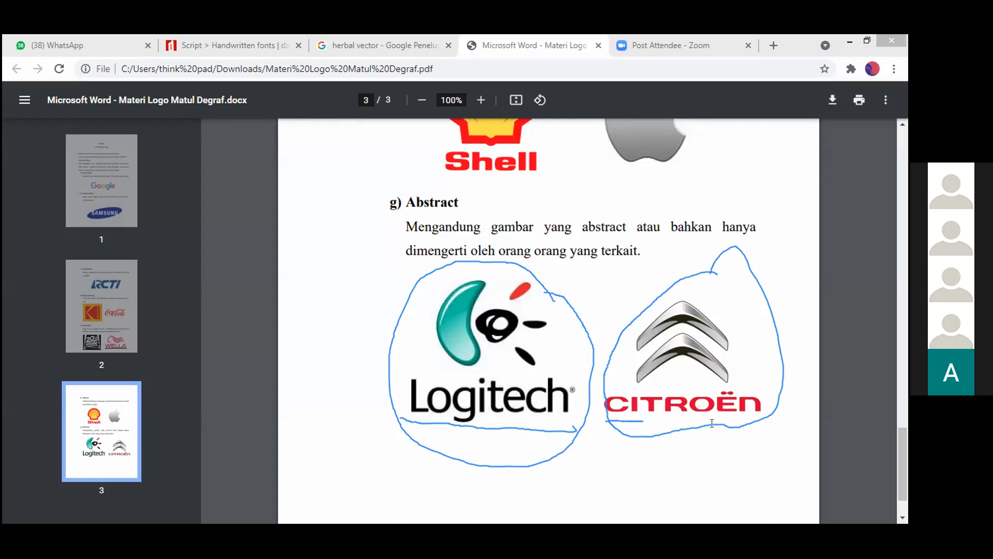
drag(712, 423, 769, 424)
mouse_move(729, 312)
mouse_down()
mouse_move(619, 336)
mouse_move(629, 376)
mouse_move(700, 378)
mouse_move(729, 302)
mouse_up()
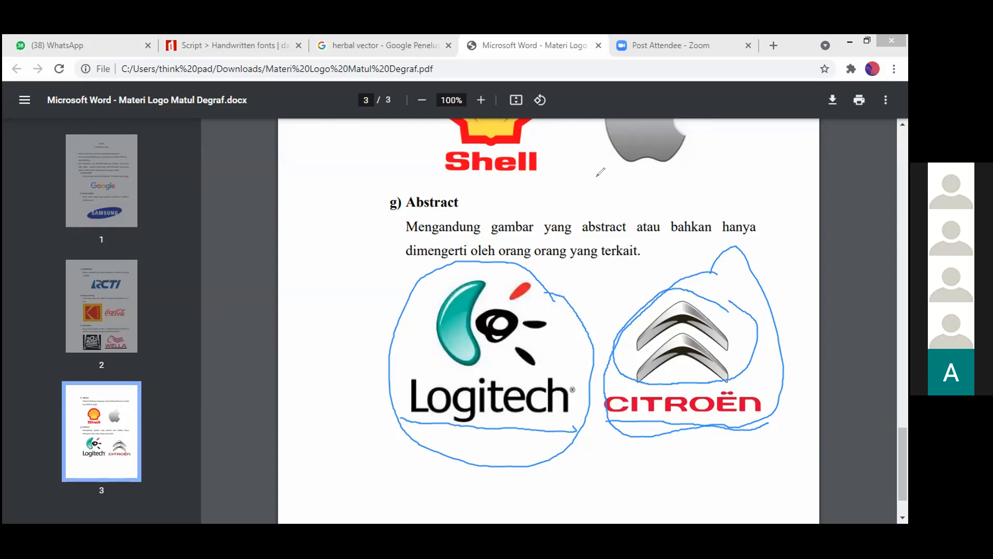
click(824, 290)
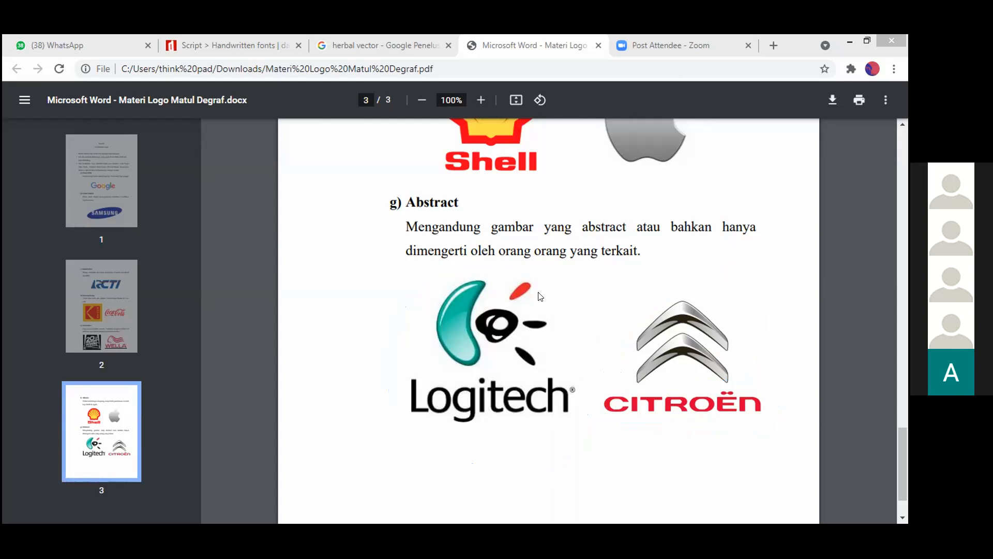
- Go to page 1 and handwrite annotations on both sides of the "Sesi IX Pemahaman Logo" heading
scroll(540, 296, up, 15)
scroll(541, 296, up, 10)
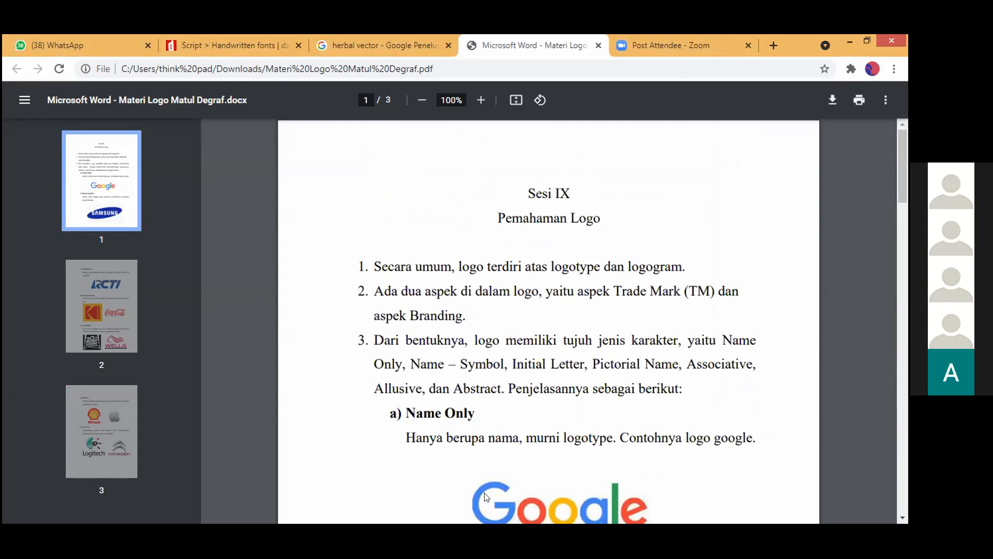
click(507, 500)
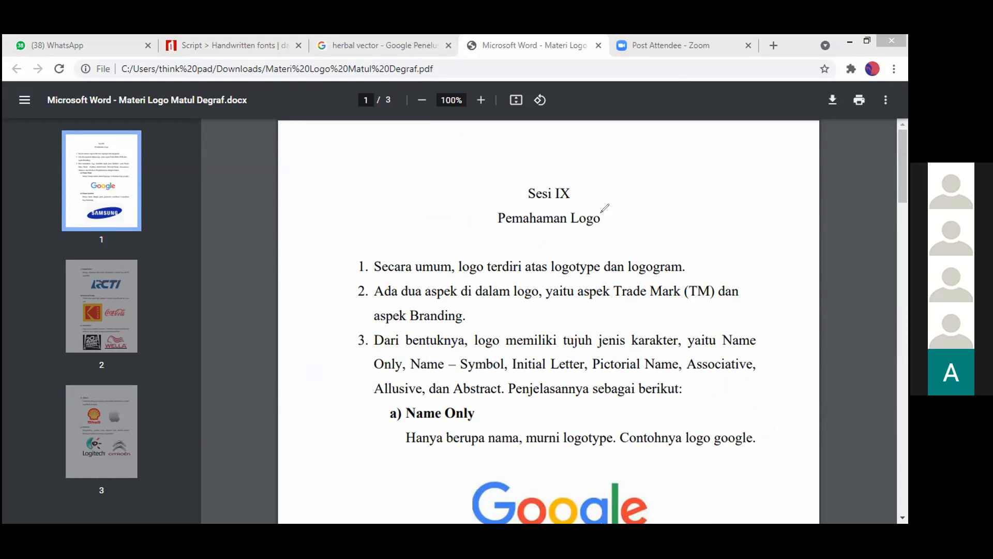
drag(383, 183, 331, 230)
drag(368, 205, 366, 226)
mouse_move(622, 187)
mouse_down()
mouse_move(641, 187)
mouse_move(649, 211)
mouse_move(681, 210)
mouse_move(690, 188)
mouse_move(696, 217)
mouse_move(687, 224)
mouse_up()
- Handwrite "Sr" before and "M" after the "Sesi IX Pemahaman Logo" heading on page 1
scroll(359, 471, down, 15)
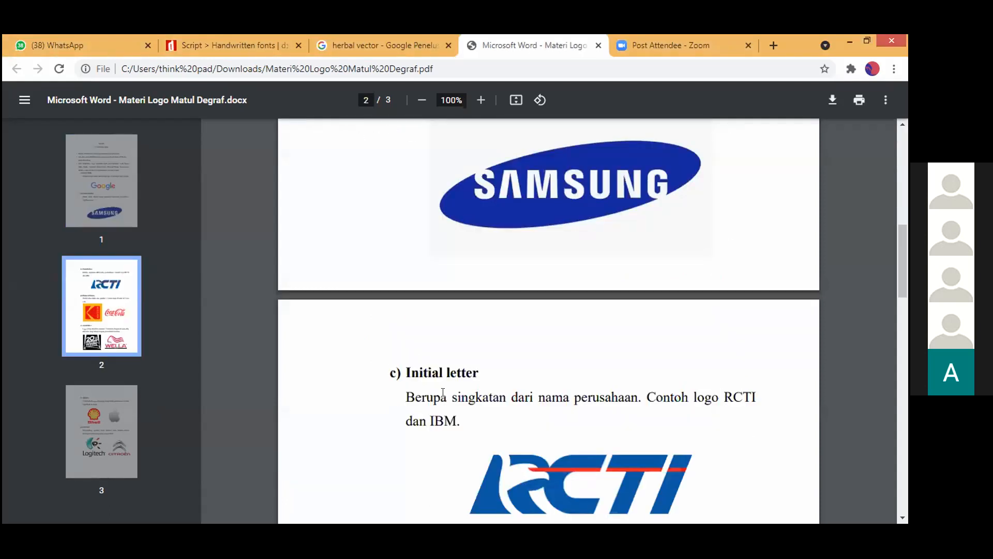
scroll(443, 391, up, 15)
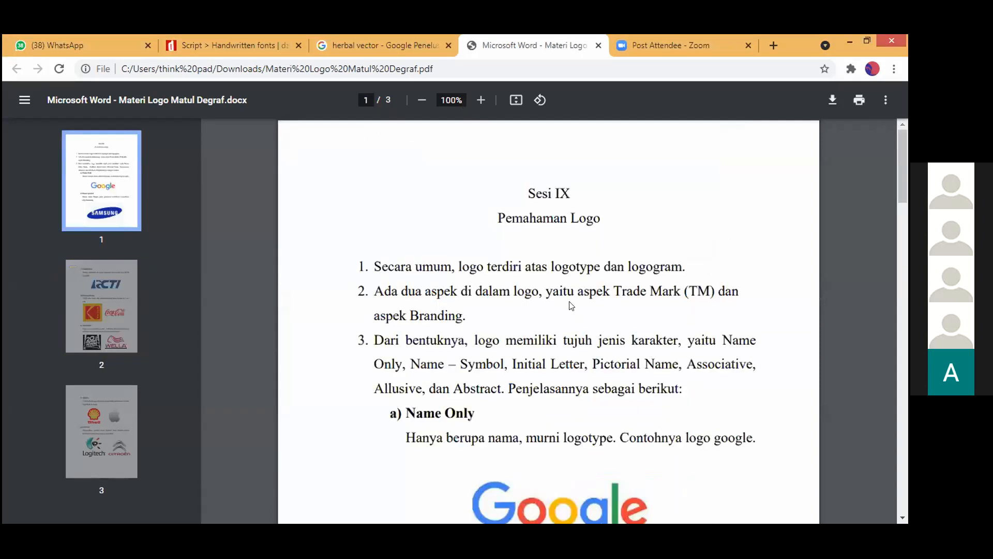
key(alt+Tab)
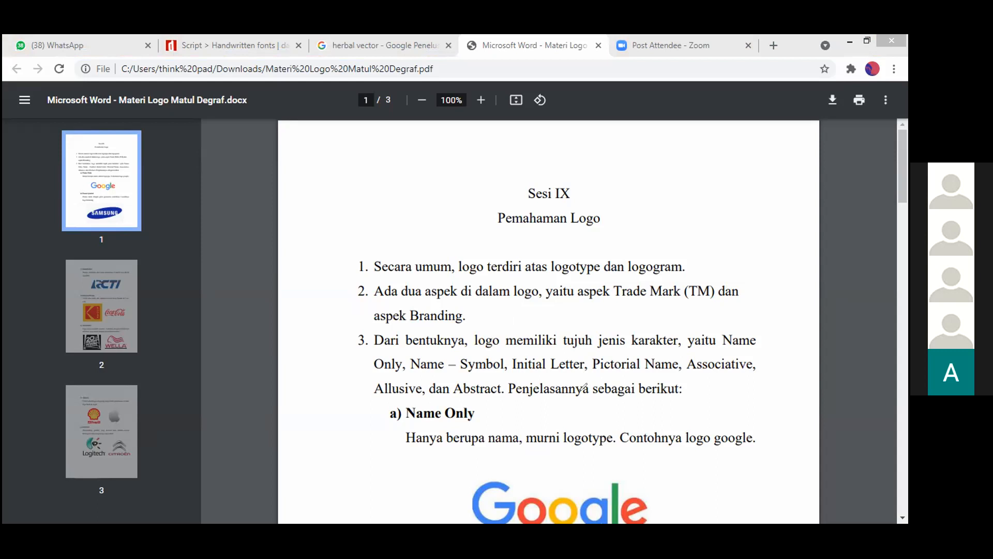
mouse_move(363, 237)
mouse_down()
mouse_move(426, 175)
mouse_move(412, 227)
mouse_up()
mouse_move(611, 178)
mouse_down()
mouse_move(607, 219)
mouse_move(611, 188)
mouse_move(633, 222)
mouse_move(636, 167)
mouse_move(664, 226)
mouse_up()
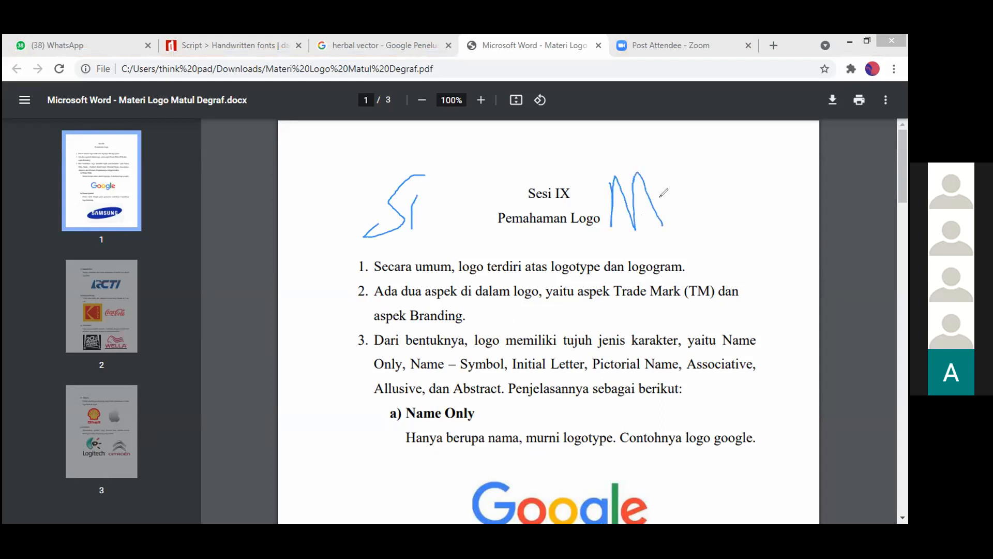
click(628, 143)
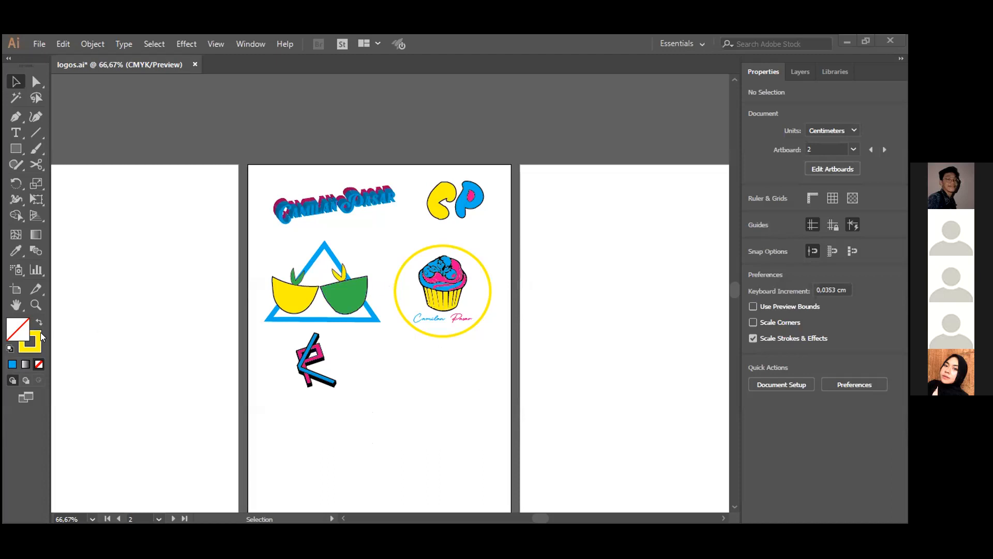
- Nudge the blue 3D "Camilan Pasar" text up to Y 4,035 cm on artboard 2, and deselect it
click(34, 306)
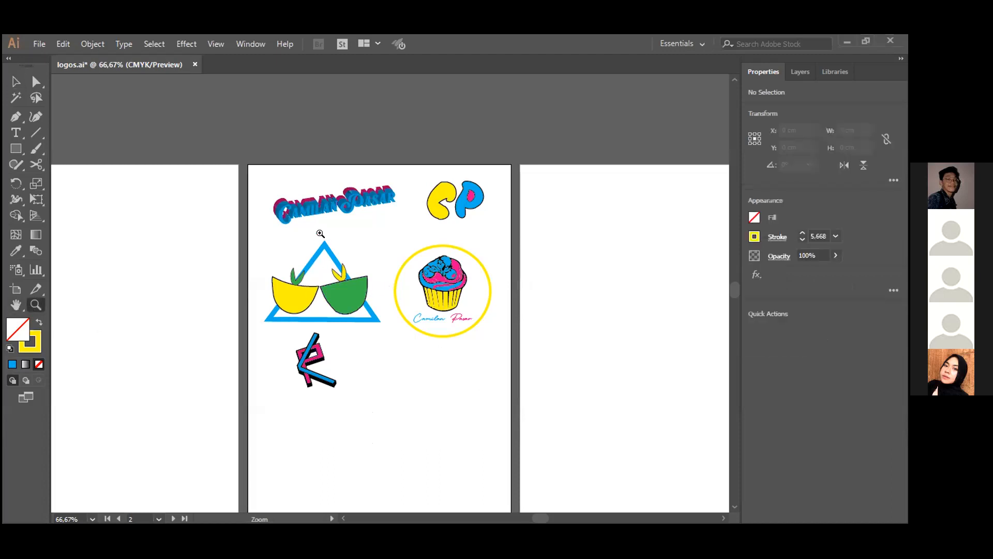
click(322, 238)
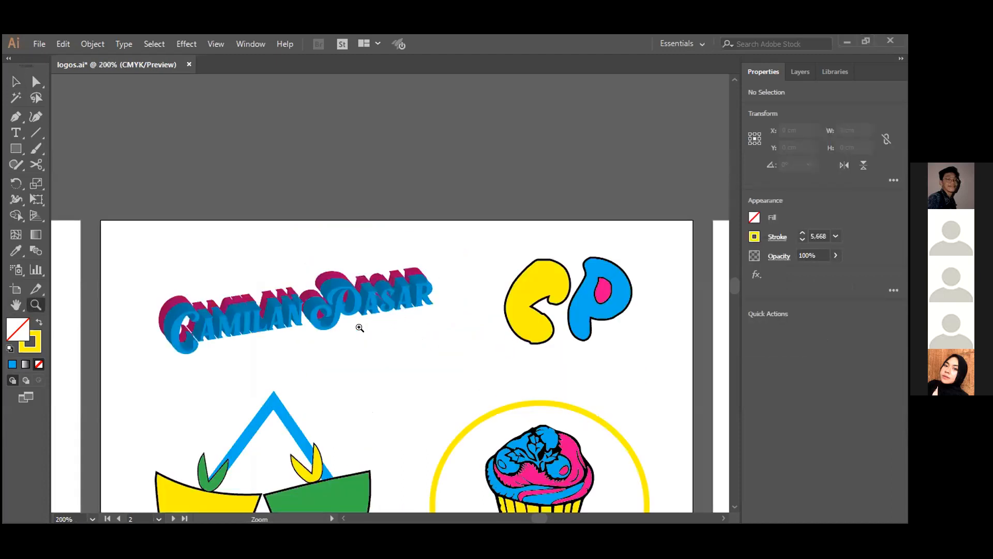
click(358, 326)
key(v)
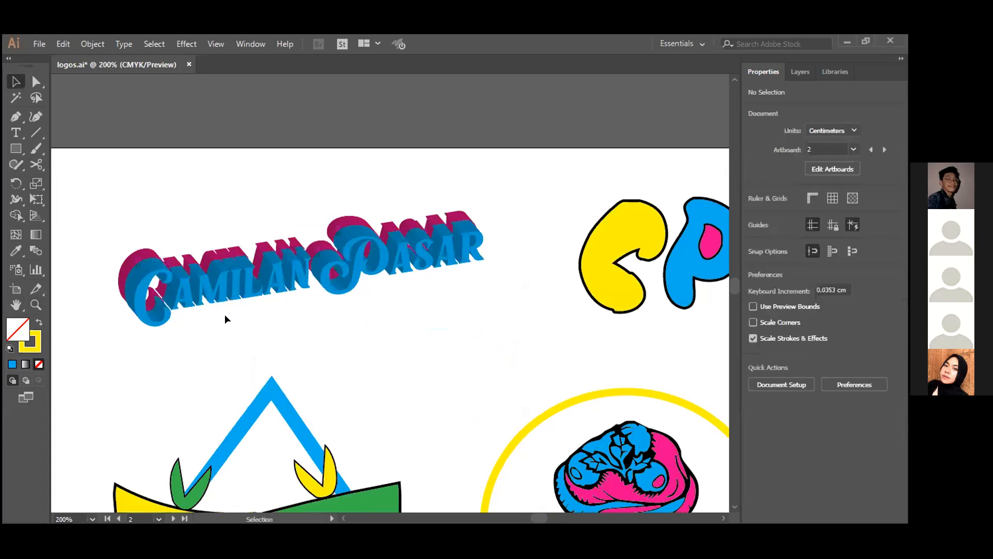
click(232, 288)
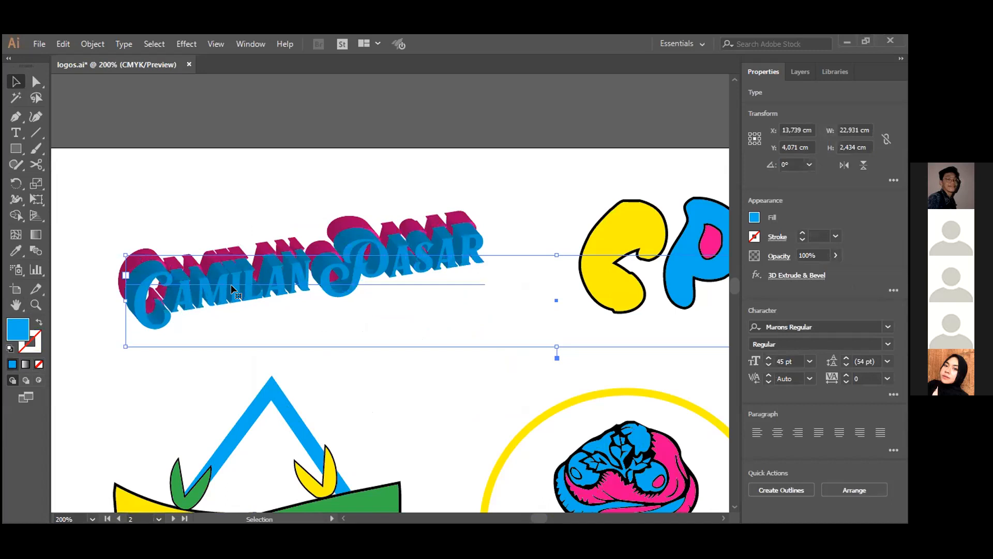
key(Up)
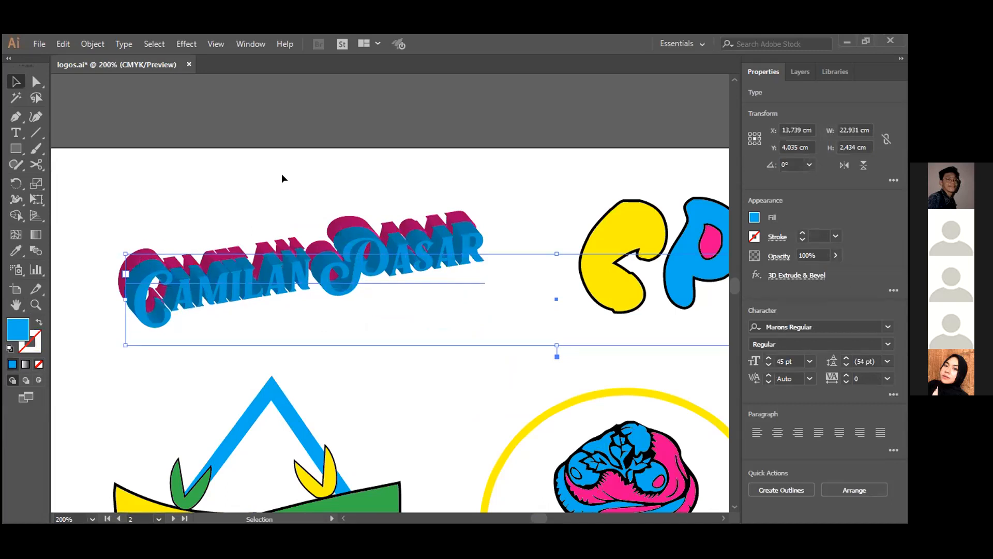
click(390, 408)
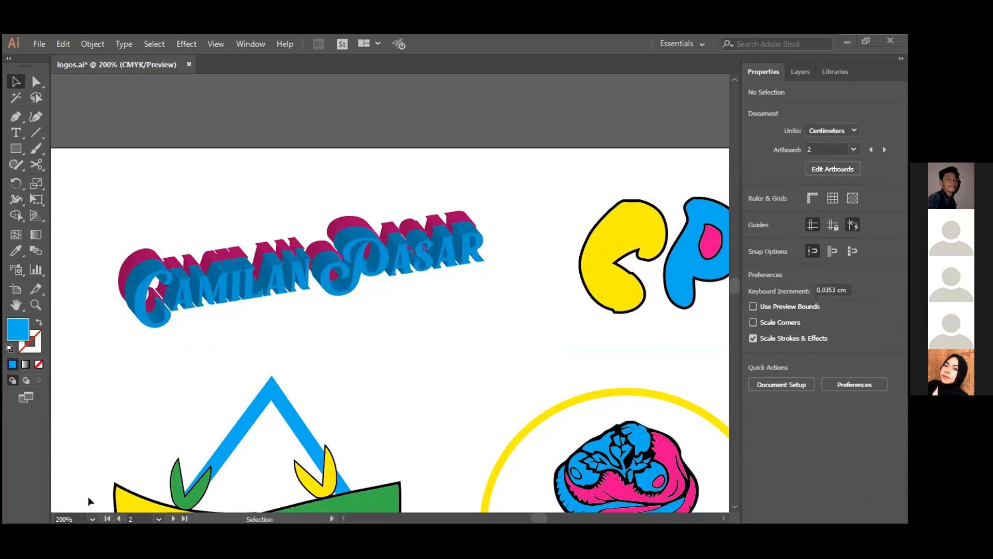
- Nudge the yellow ellipse around the cupcake logo to X 15,614 cm and Y 10,178 cm, and deselect it
click(93, 520)
click(115, 347)
scroll(442, 327, down, 3)
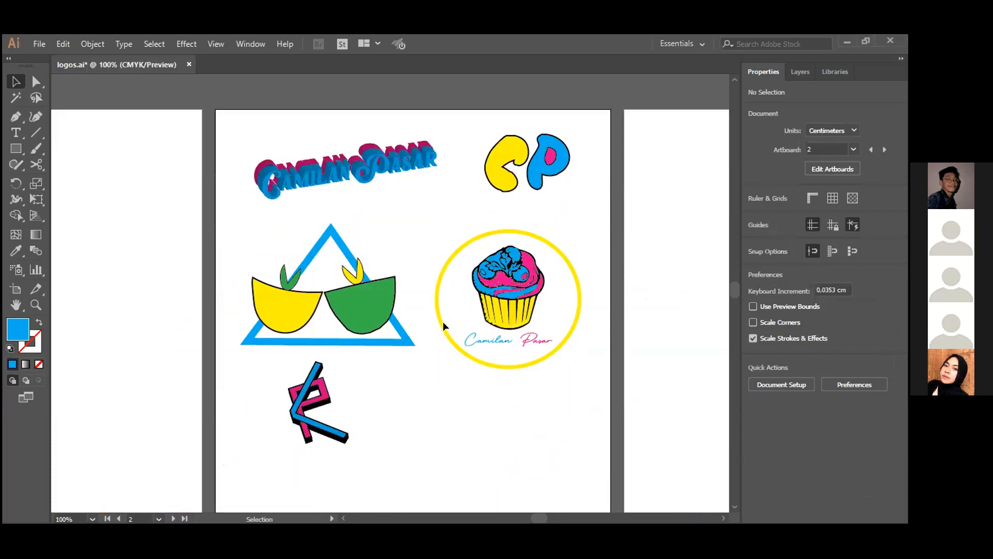
click(519, 319)
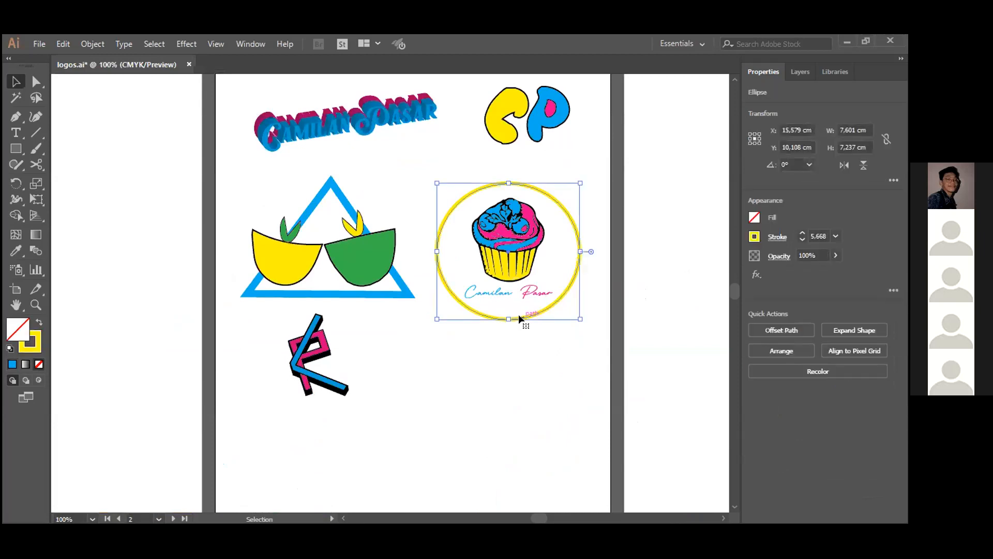
key(Down)
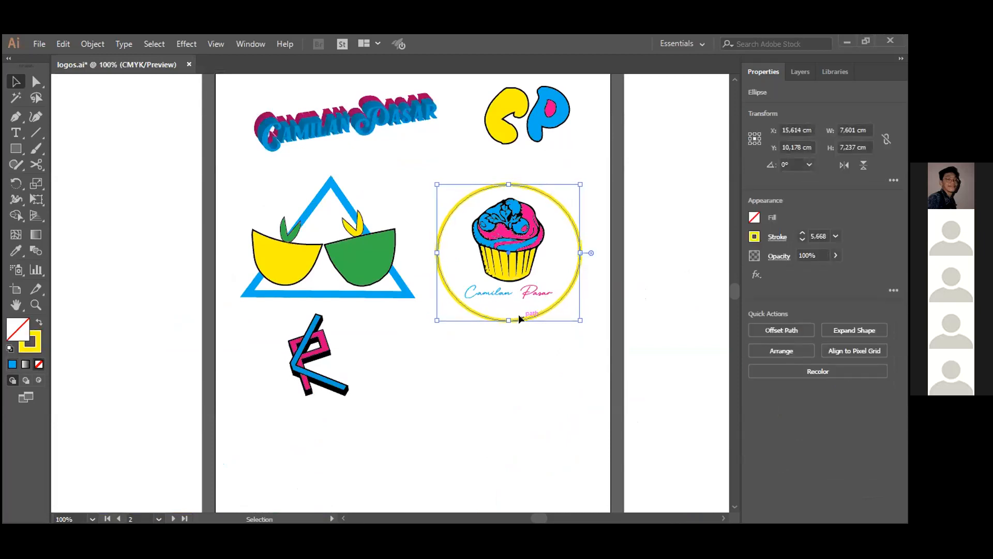
click(453, 430)
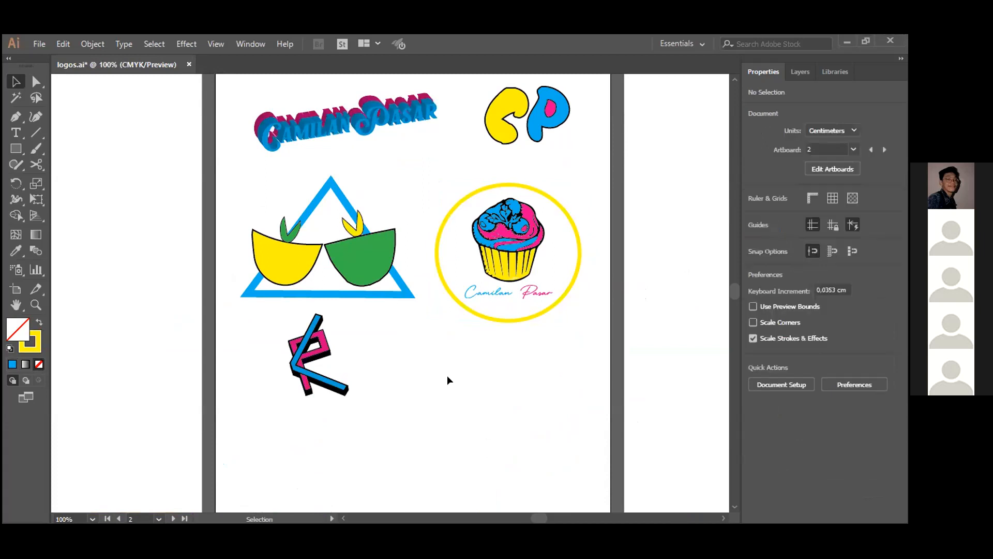
- Examine the KOLE logo sheet in Logo.ai, including the Name Only lettering, the Initial Letter logo and the empty boxes
scroll(424, 387, up, 1)
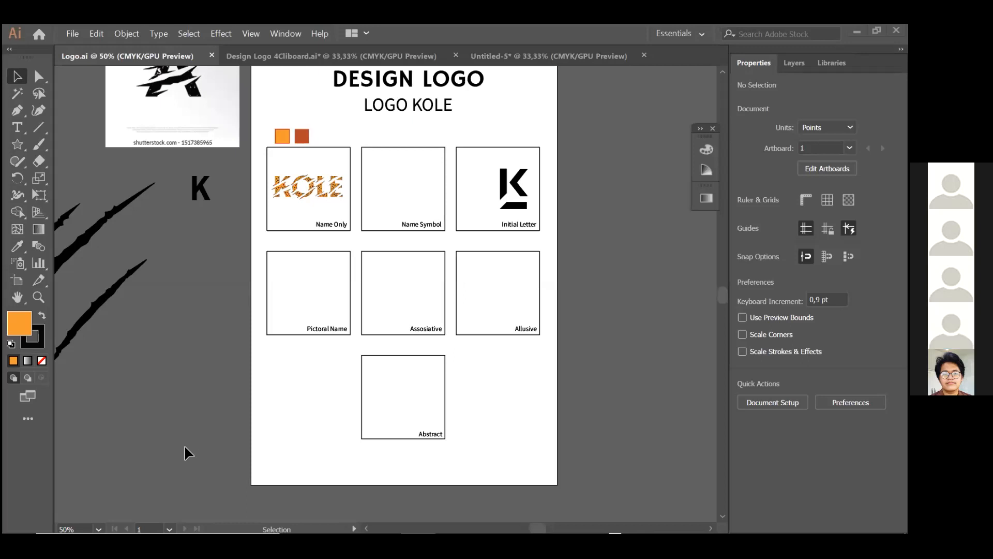
scroll(435, 244, left, 1)
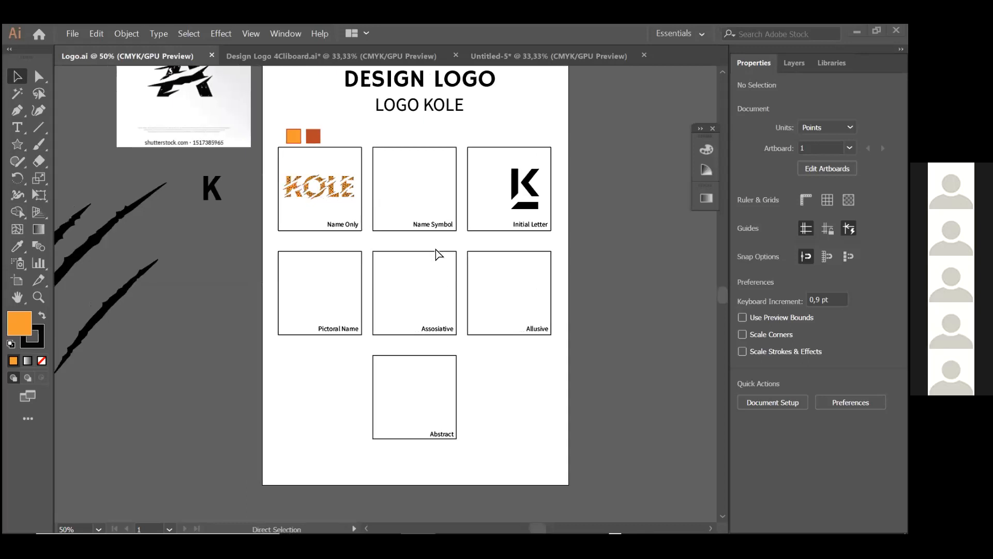
scroll(435, 245, down, 1)
scroll(443, 238, up, 3)
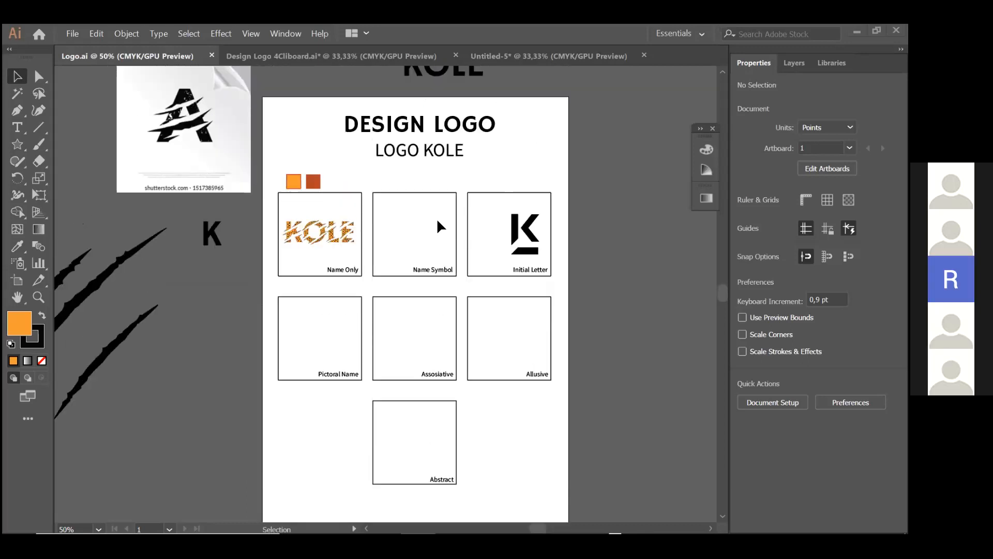
scroll(368, 238, up, 2)
scroll(368, 240, up, 3)
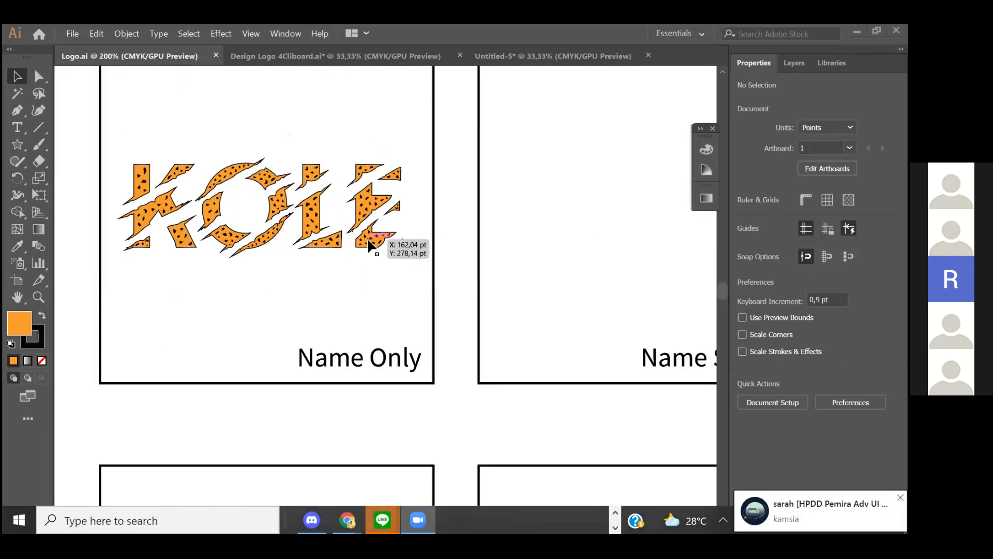
scroll(367, 237, down, 3)
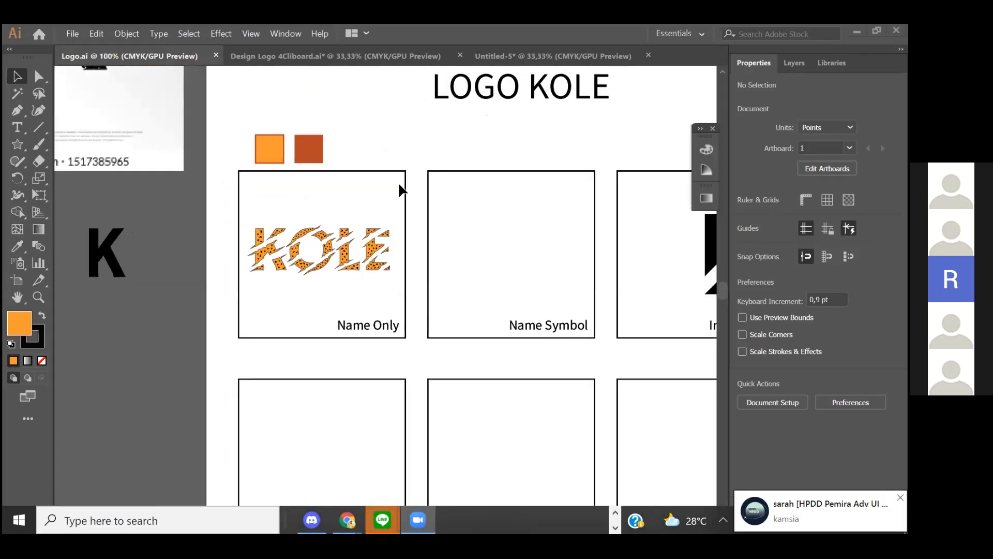
scroll(398, 182, right, 3)
scroll(399, 188, down, 2)
scroll(402, 189, up, 2)
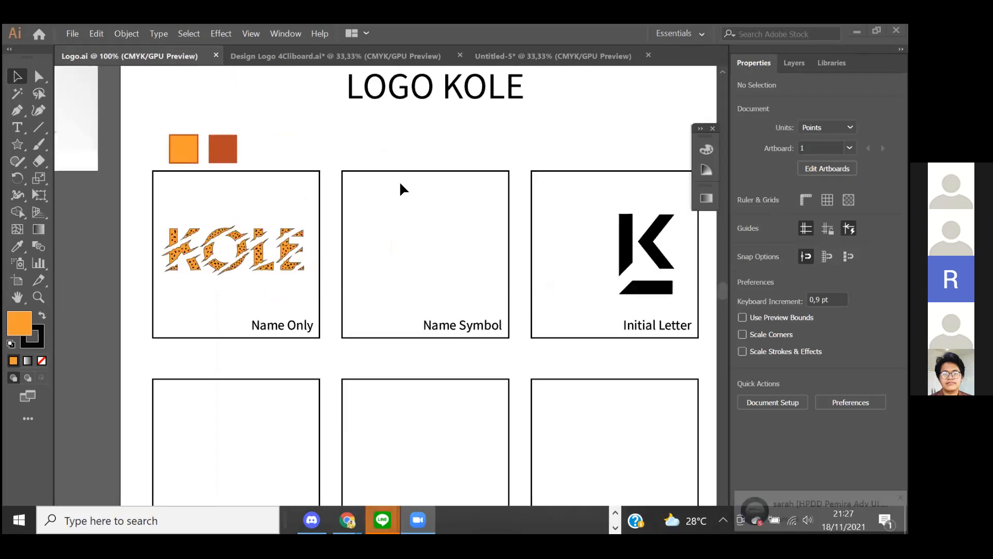
- Examine the KOLE Name Only lettering in Logo.ai along with the black scratch shapes beside the artboard
scroll(393, 194, left, 2)
scroll(389, 201, right, 2)
scroll(392, 202, left, 2)
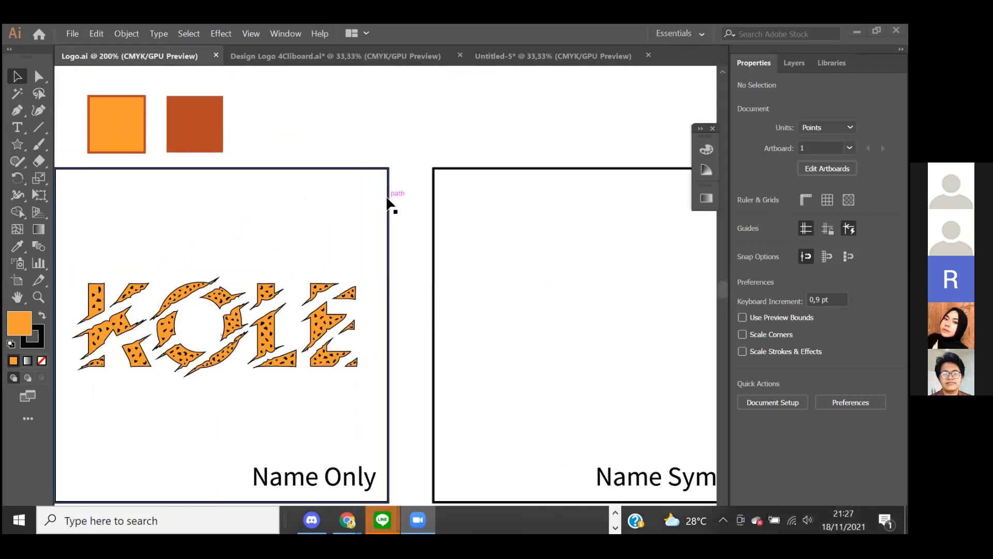
scroll(390, 203, down, 2)
scroll(310, 249, left, 3)
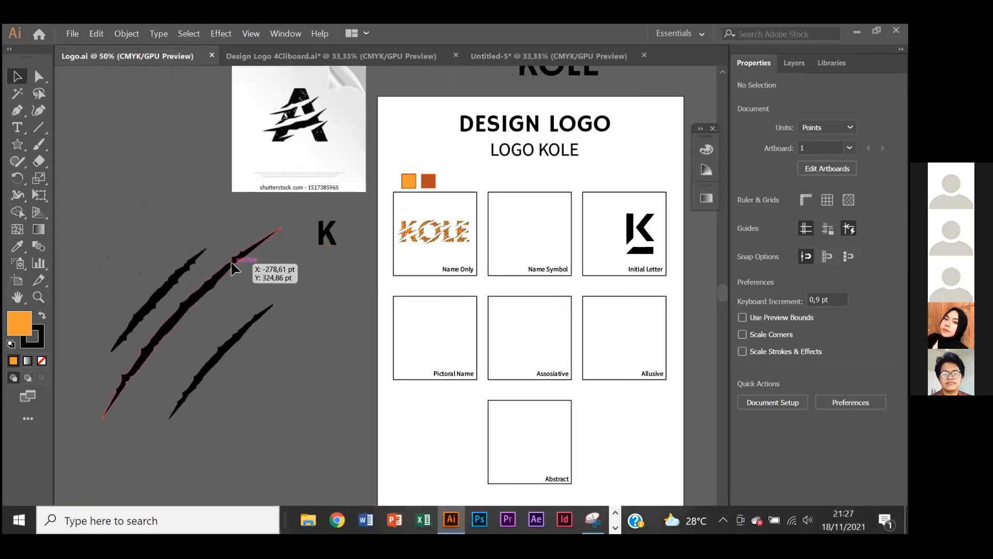
scroll(280, 219, up, 1)
scroll(463, 219, down, 1)
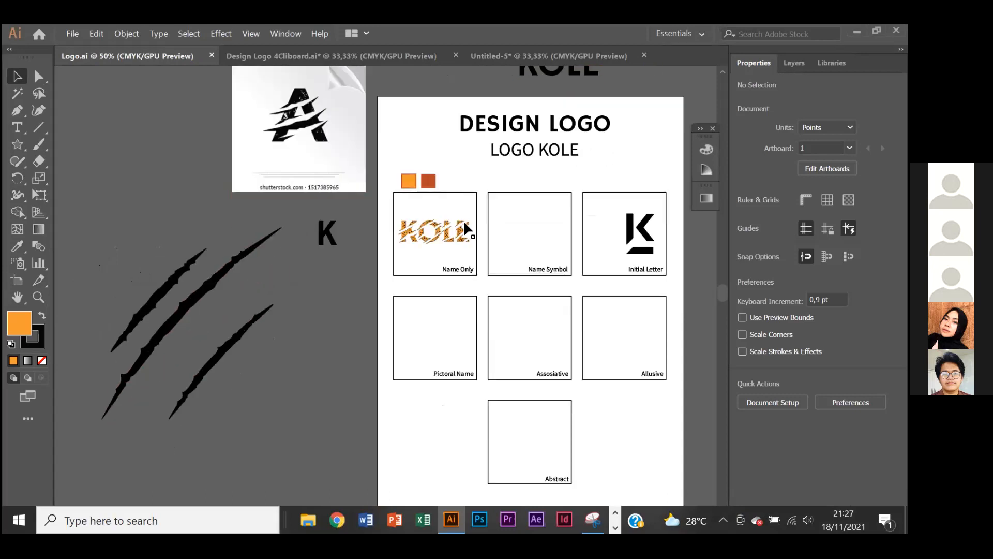
scroll(463, 222, up, 3)
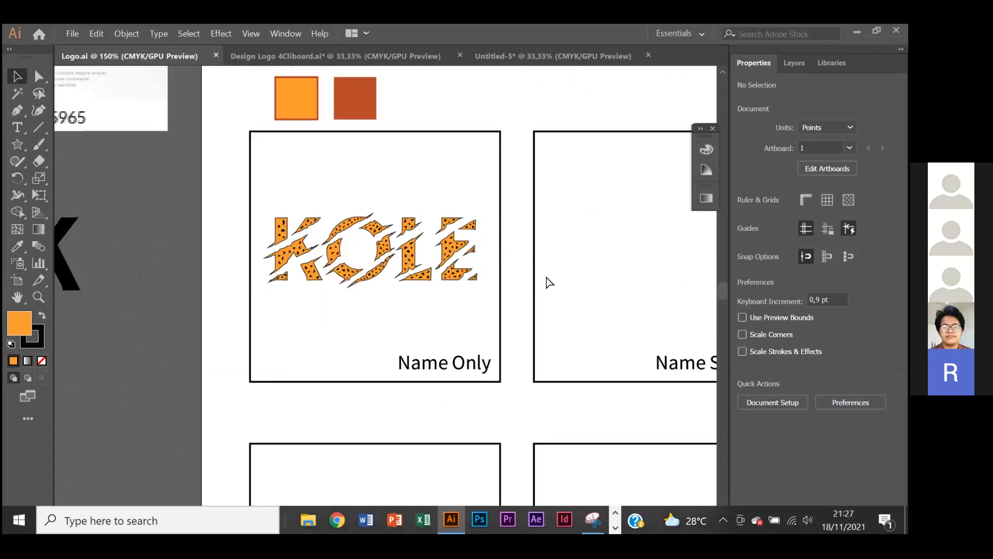
scroll(548, 286, right, 1)
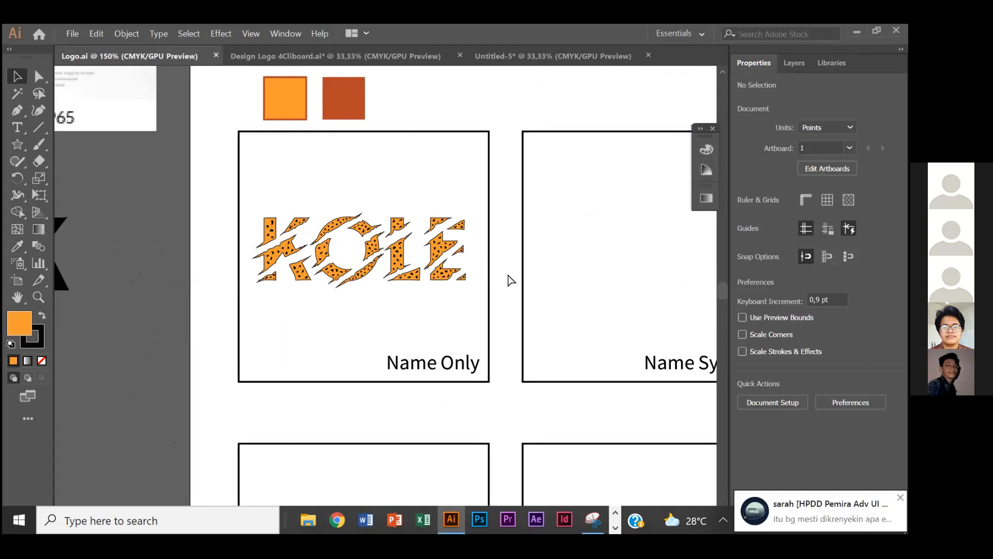
scroll(507, 271, right, 4)
scroll(507, 268, down, 2)
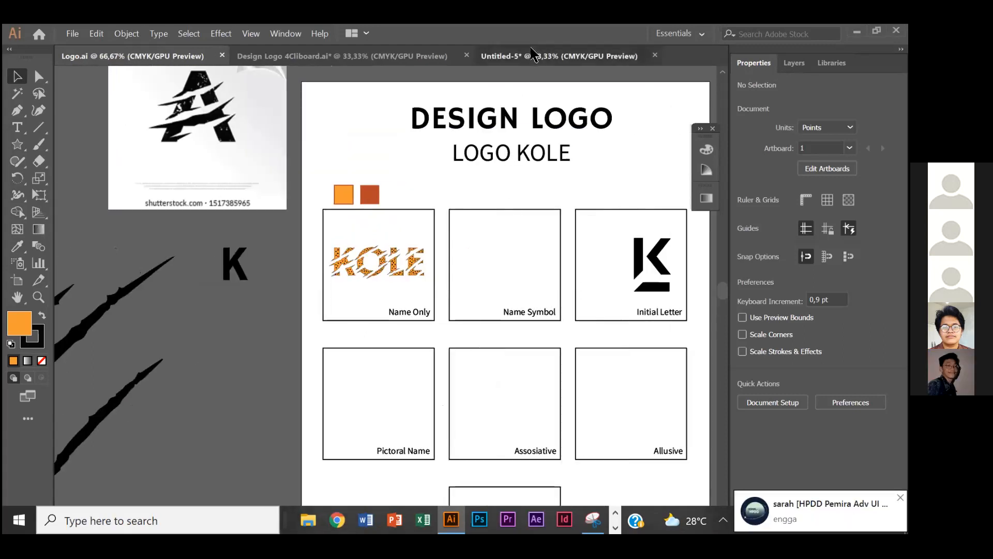
- Check the Untitled-5 and Design Logo 4Cliboard.ai documents, and return to Logo.ai
click(559, 56)
scroll(481, 211, down, 3)
click(389, 58)
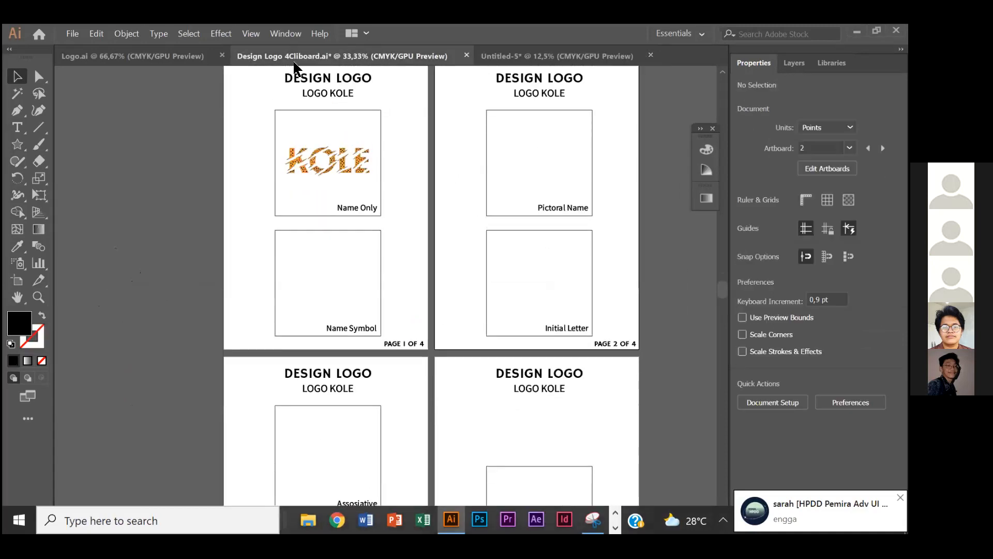
click(170, 56)
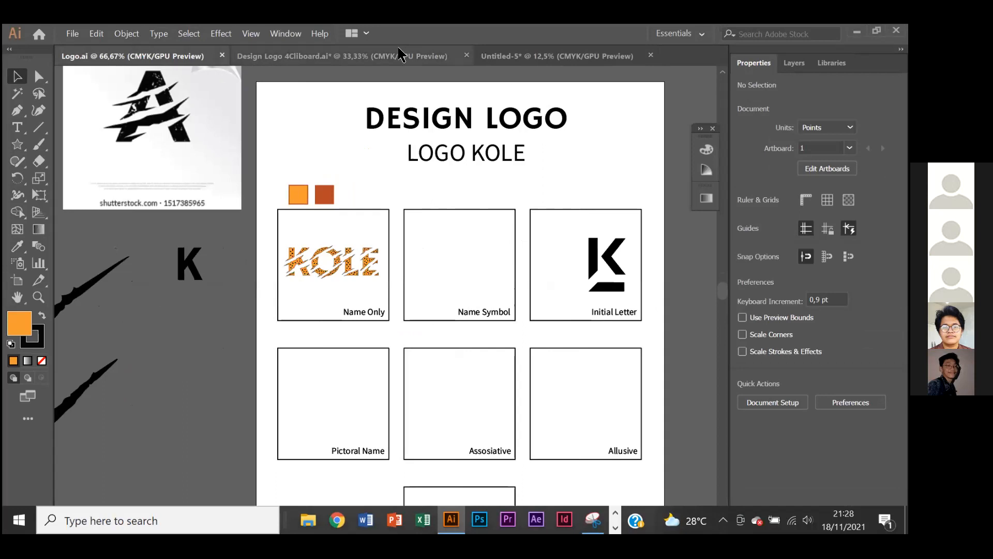
- Examine the design sheet's LOGO KOLE heading, colour swatches, Name Only lettering and Initial Letter K at different magnifications
scroll(398, 179, up, 2)
scroll(397, 184, down, 3)
scroll(399, 186, left, 2)
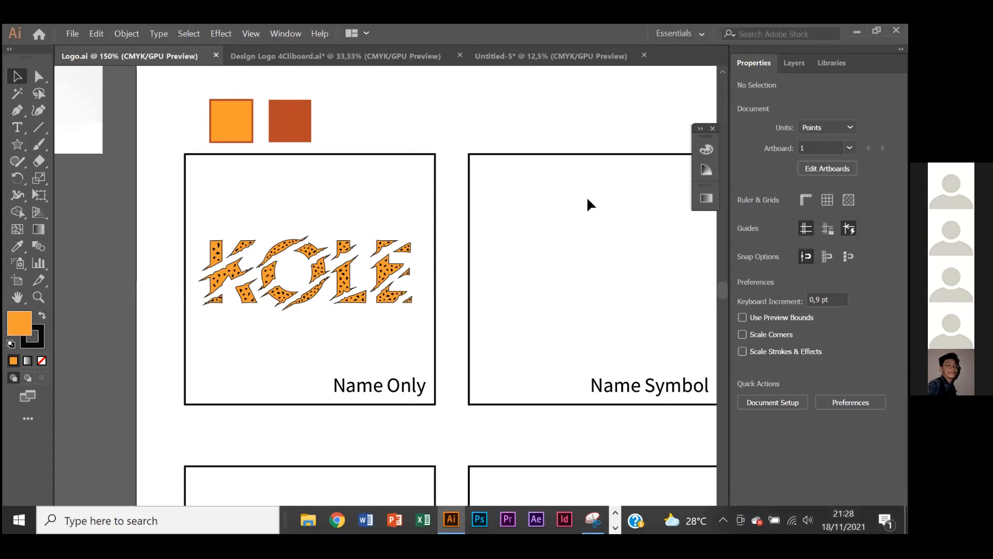
scroll(512, 160, right, 4)
scroll(513, 161, down, 2)
scroll(512, 161, left, 2)
scroll(512, 161, up, 5)
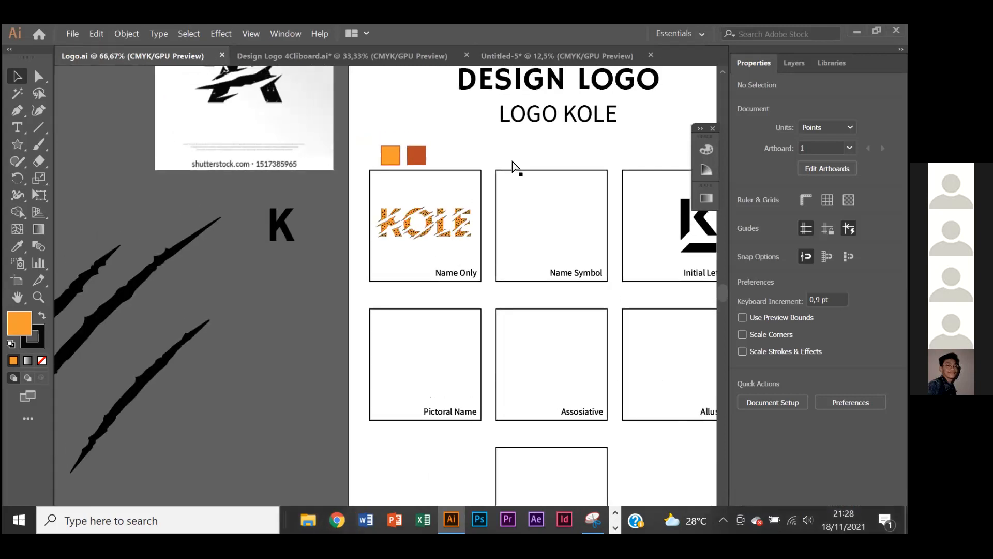
scroll(512, 161, right, 11)
scroll(444, 192, up, 2)
scroll(444, 197, left, 2)
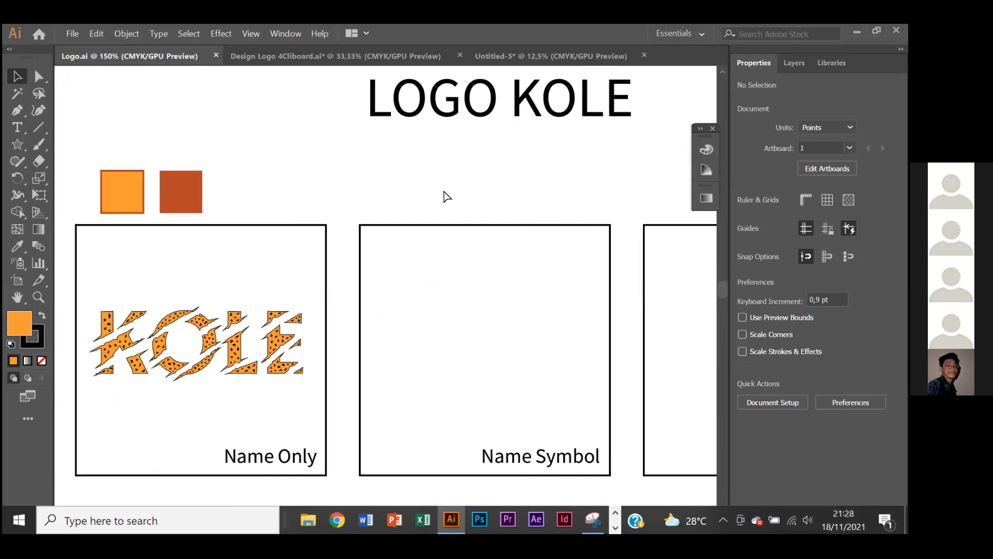
scroll(444, 197, down, 2)
scroll(444, 196, up, 2)
scroll(444, 191, up, 5)
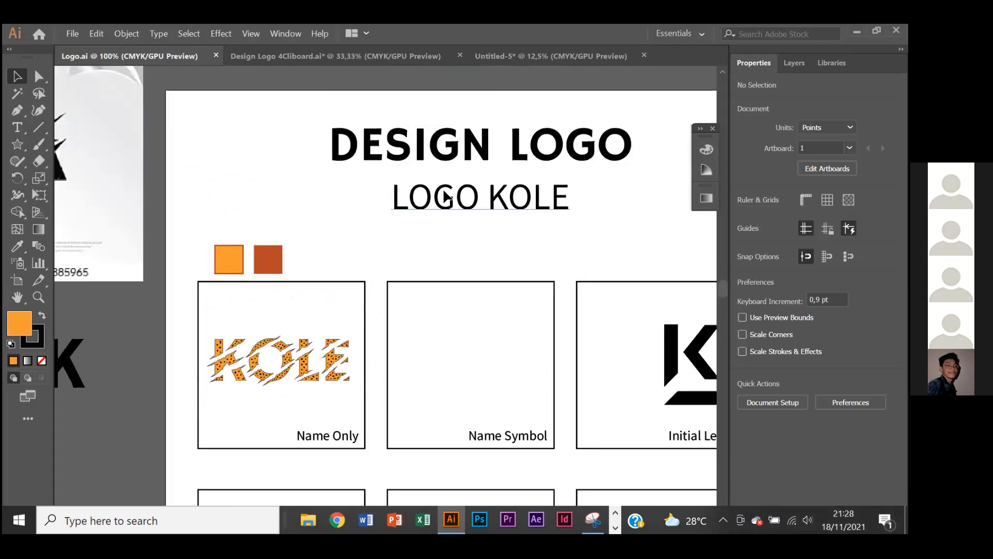
scroll(444, 191, down, 3)
scroll(445, 196, down, 1)
scroll(445, 196, right, 2)
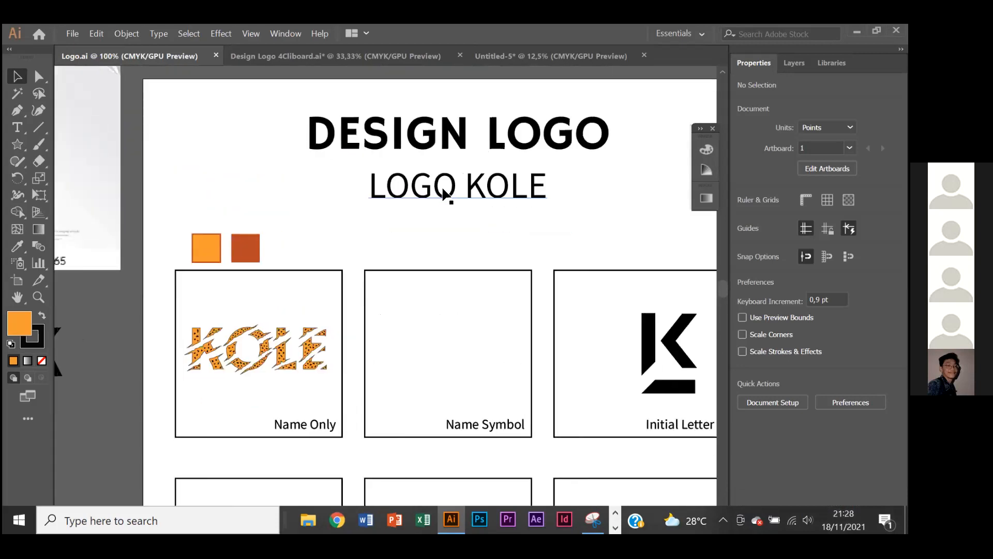
scroll(426, 198, up, 1)
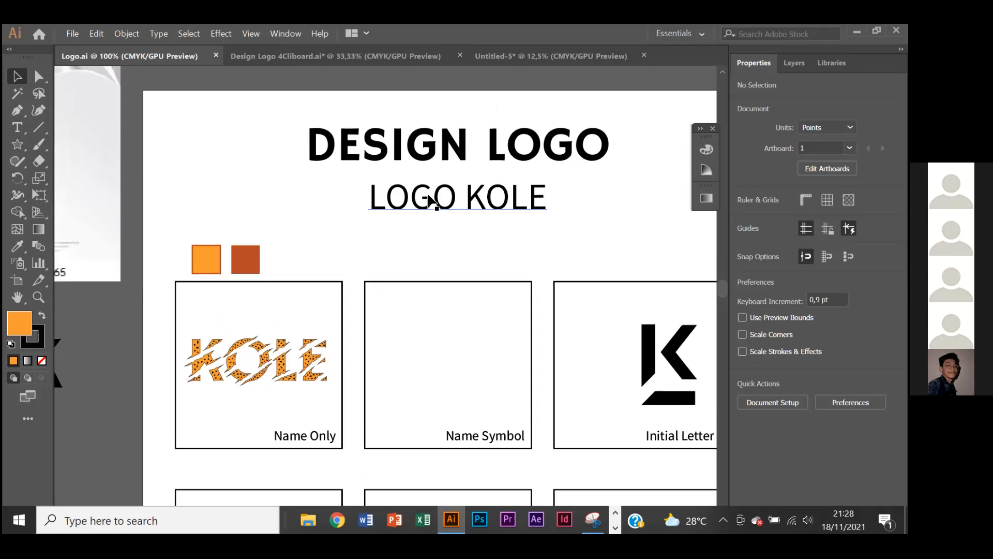
scroll(424, 196, up, 3)
scroll(423, 192, down, 3)
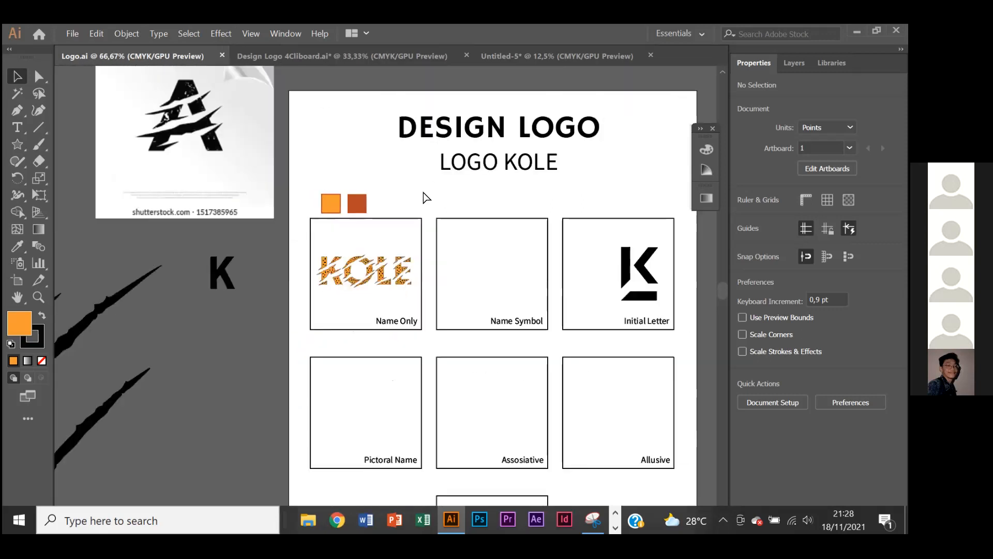
scroll(423, 192, right, 1)
scroll(424, 192, up, 1)
scroll(424, 197, up, 2)
scroll(423, 192, down, 1)
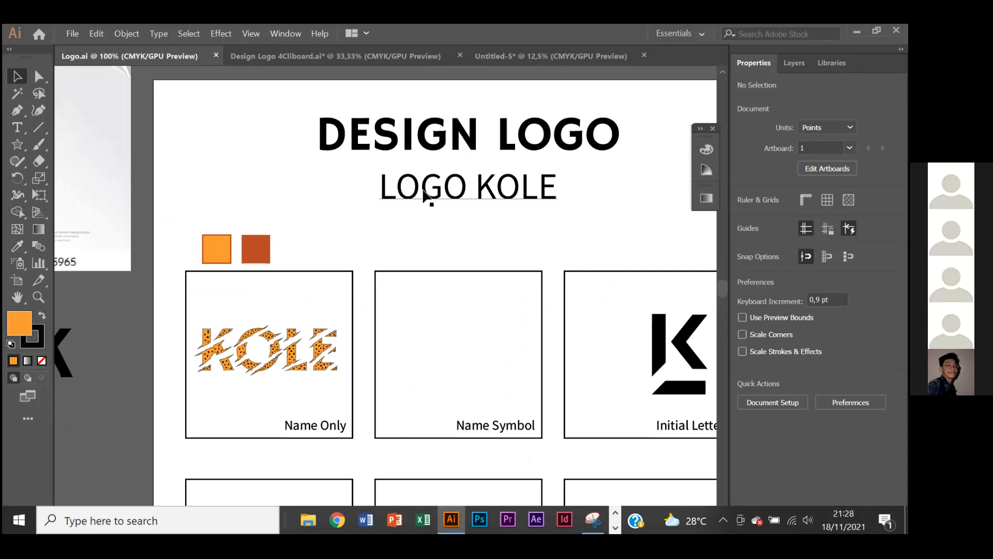
scroll(424, 199, right, 1)
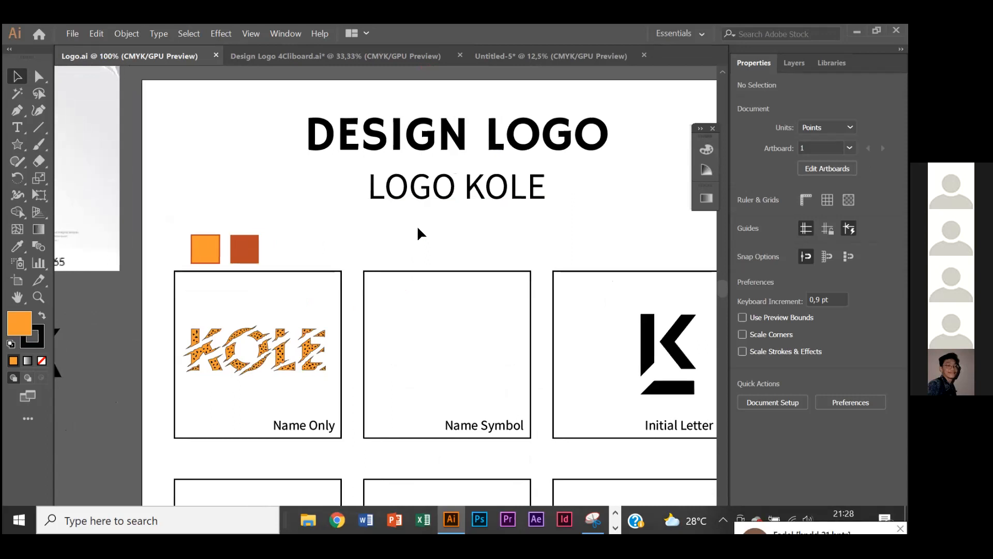
scroll(328, 263, right, 5)
scroll(346, 238, down, 5)
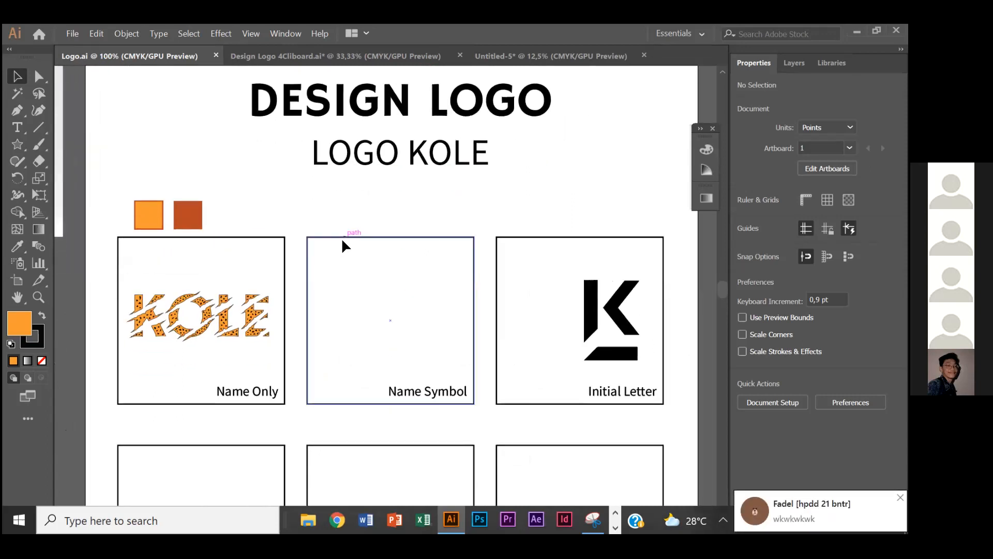
scroll(359, 213, left, 2)
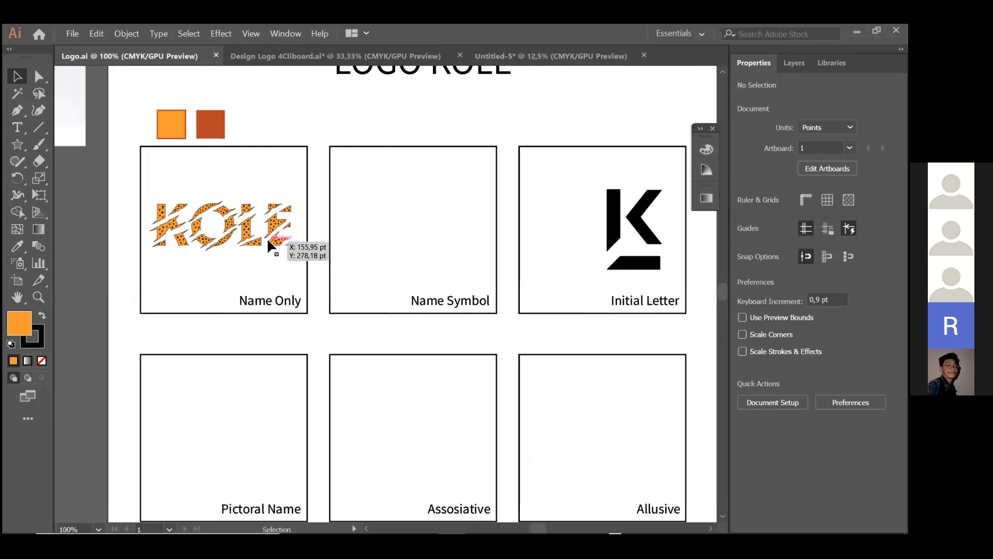
- Examine the scratched letter A reference image beside the artboard and select it
scroll(267, 237, left, 10)
scroll(200, 209, up, 5)
scroll(208, 213, up, 3)
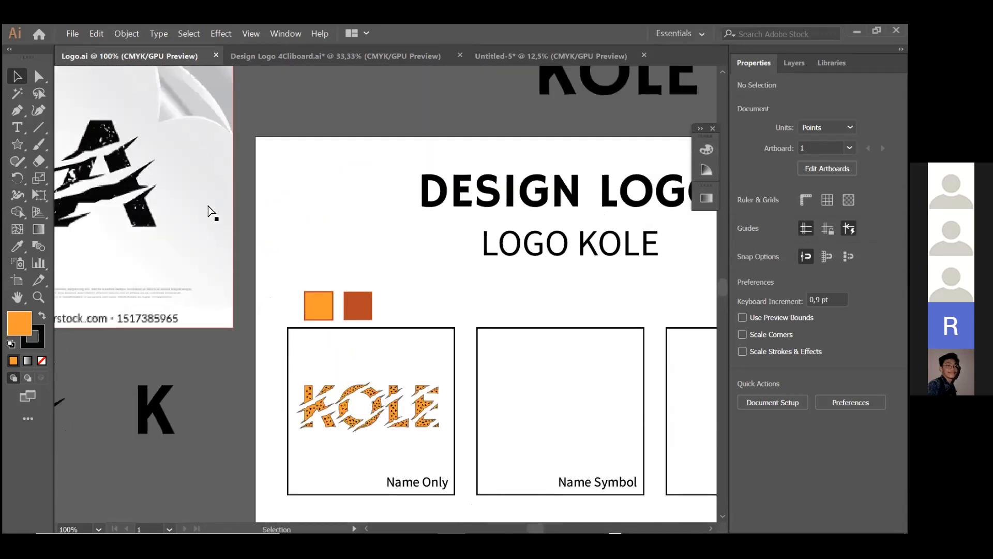
scroll(233, 196, left, 9)
scroll(270, 170, down, 1)
scroll(267, 178, up, 1)
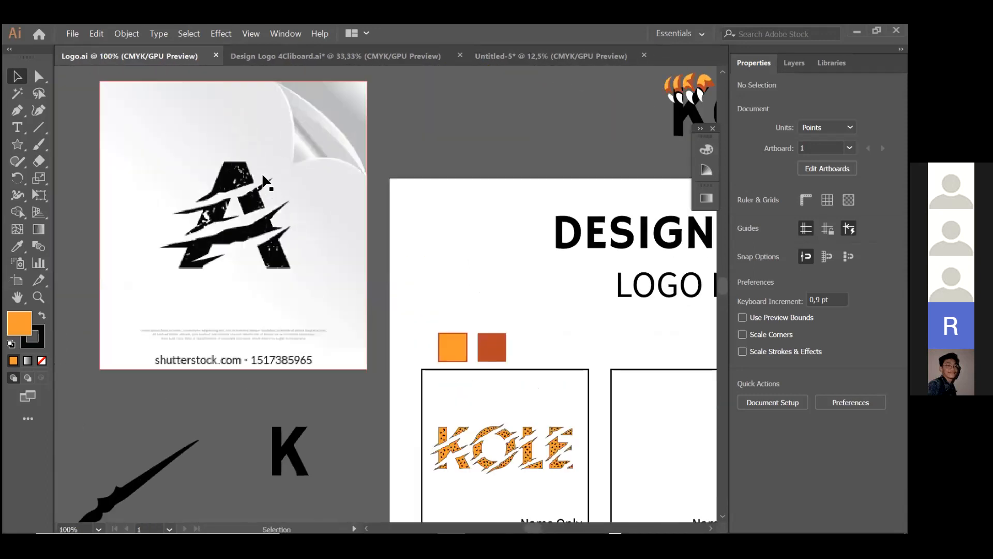
scroll(267, 184, up, 1)
click(406, 155)
scroll(343, 183, down, 1)
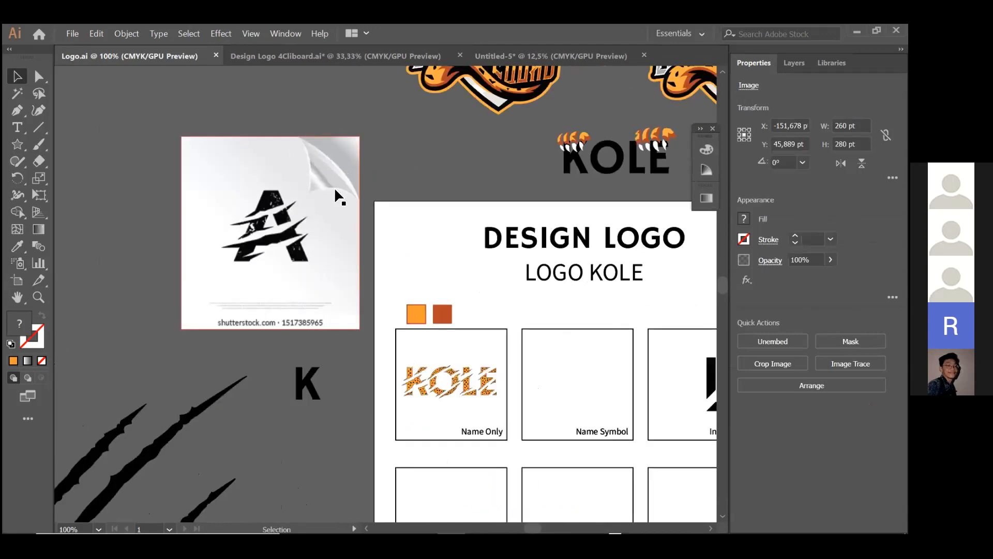
- Duplicate the black K text beneath the reference image, placing the copy at X -57,233 pt and Y 295,994 pt
scroll(275, 200, down, 2)
scroll(351, 254, down, 1)
drag(313, 283, 338, 301)
scroll(344, 259, up, 1)
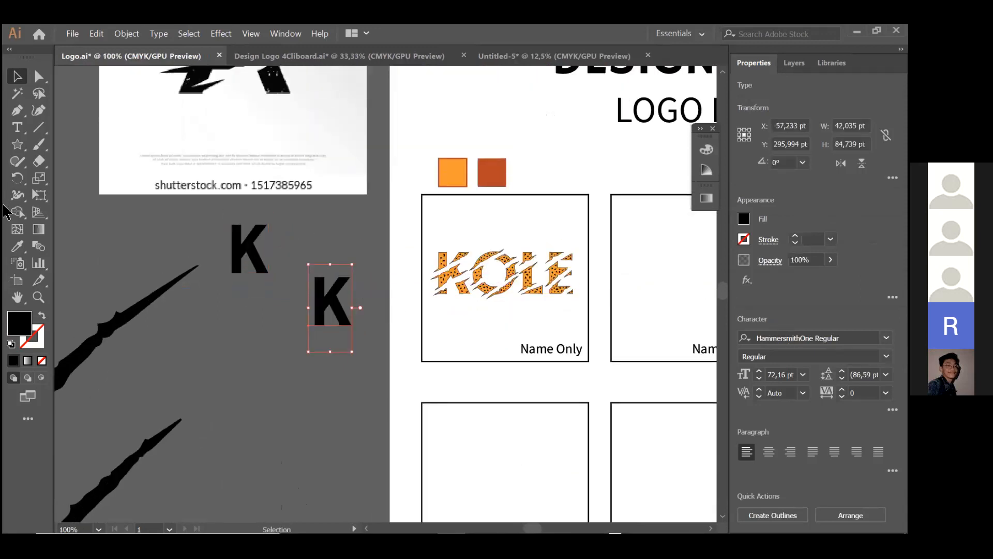
click(16, 127)
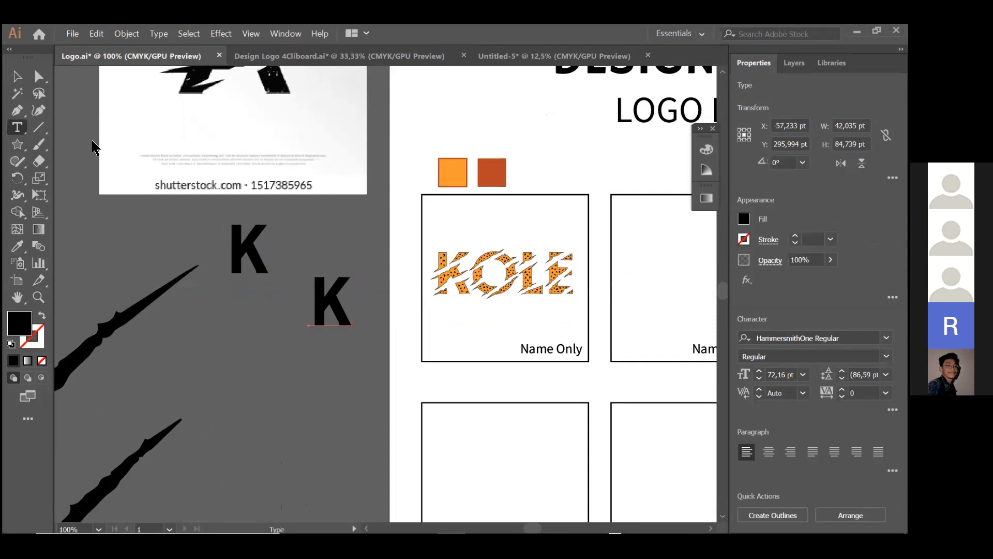
scroll(331, 305, left, 2)
drag(344, 306, 410, 310)
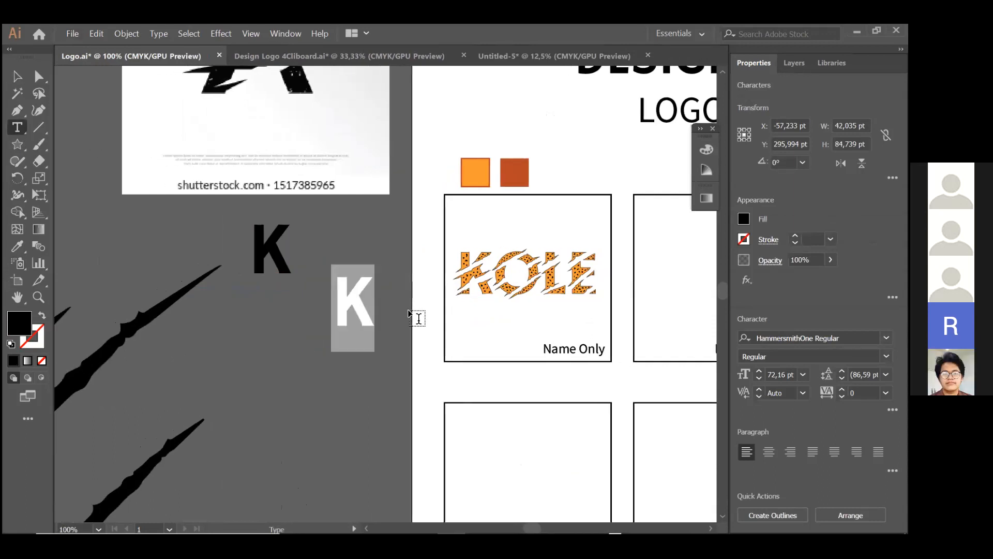
click(17, 76)
- Move the original K and its copy apart beneath the reference image, and enlarge the copy to about 100,65 pt
scroll(305, 272, left, 3)
drag(305, 272, 203, 254)
drag(401, 305, 317, 300)
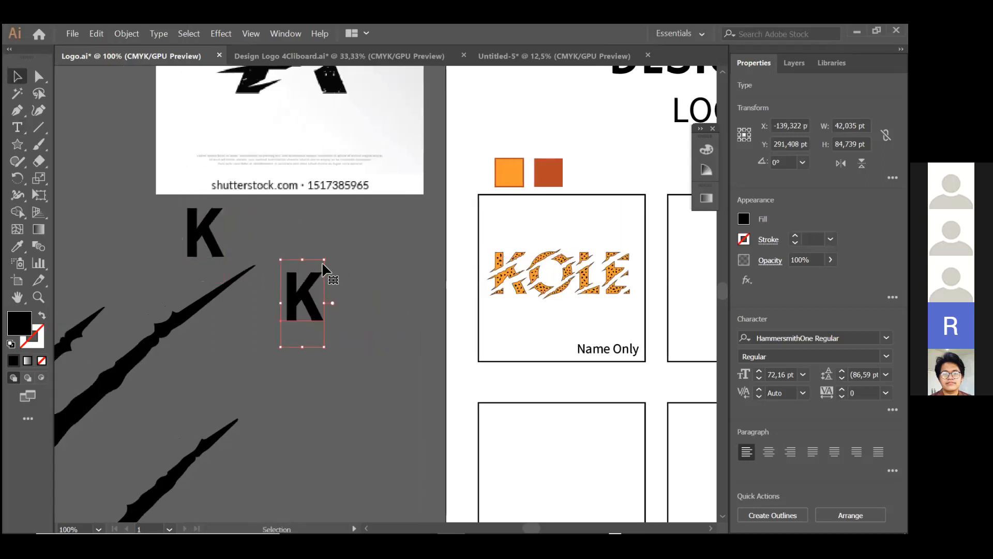
drag(324, 258, 343, 225)
drag(333, 282, 370, 277)
scroll(282, 327, left, 3)
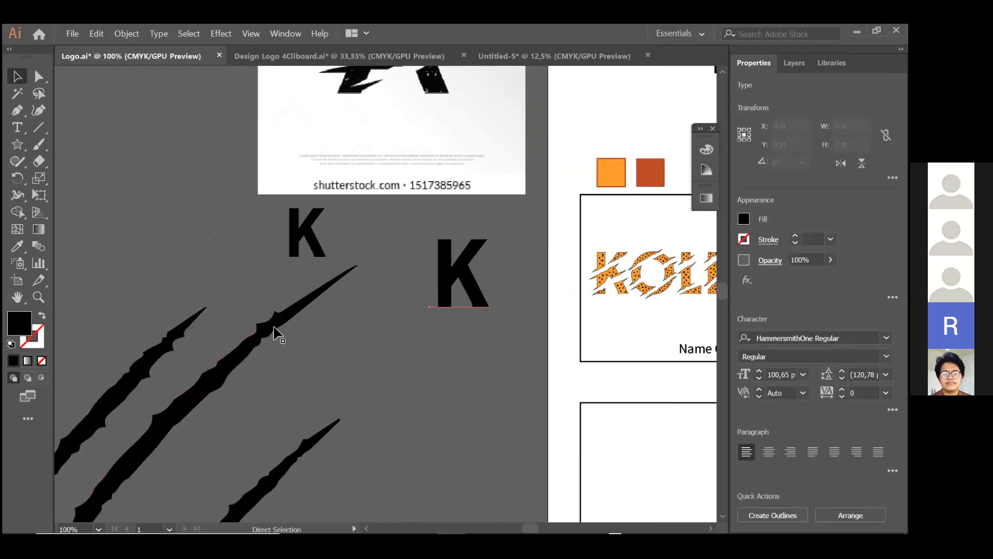
- Try to move the short upper scratch shape toward the K letters, undo it, and deselect the shape
scroll(276, 329, down, 2)
scroll(248, 334, up, 1)
drag(218, 315, 321, 290)
key(ctrl+z)
key(ctrl+z)
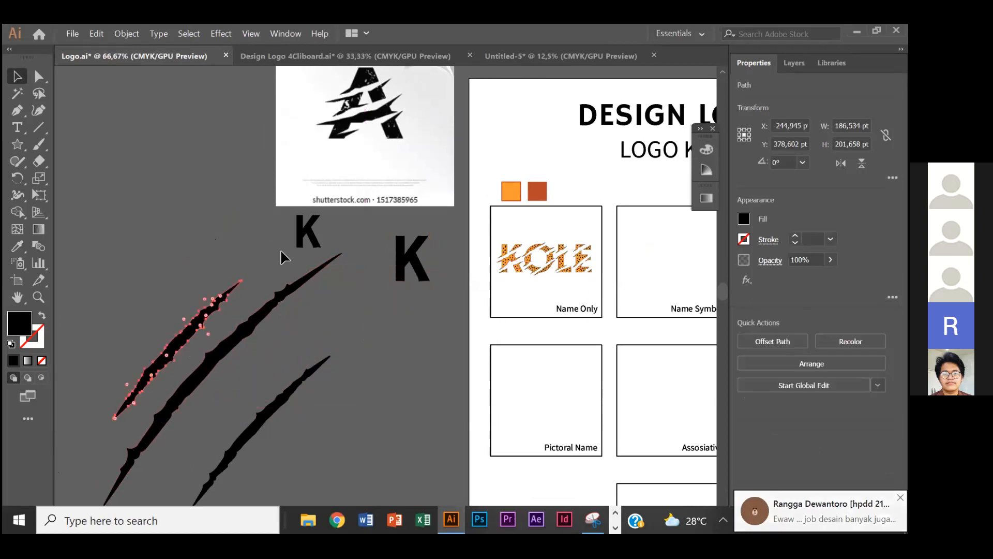
click(280, 253)
- Examine the scratch shapes and the cut edges of the letter A in the reference image, and select the image
scroll(275, 295, down, 3)
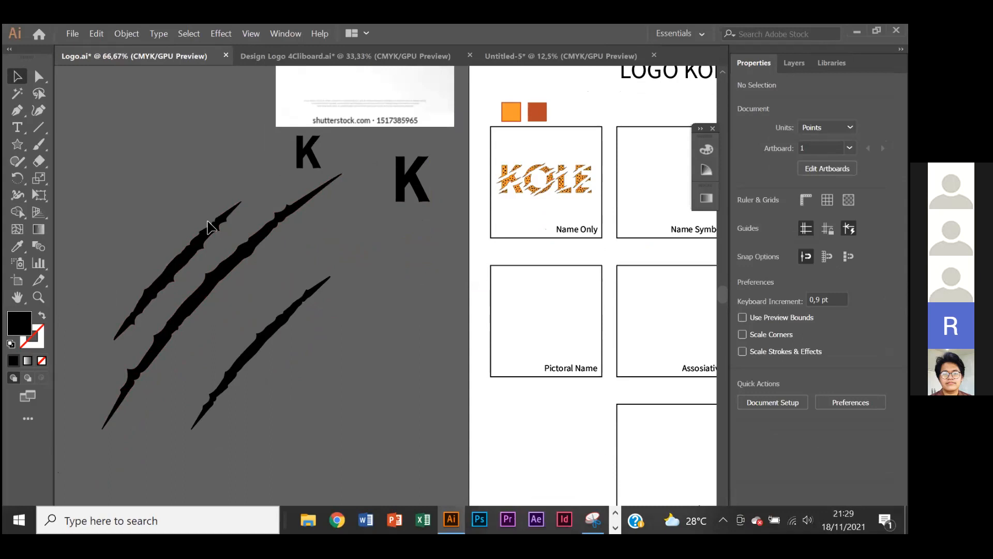
scroll(296, 217, up, 8)
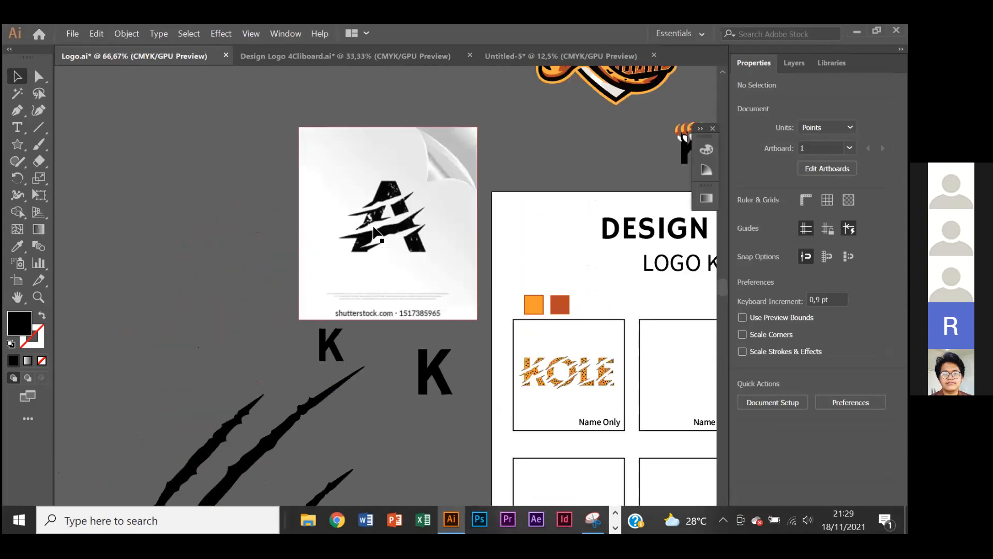
scroll(385, 221, up, 2)
scroll(385, 209, down, 2)
scroll(385, 209, up, 1)
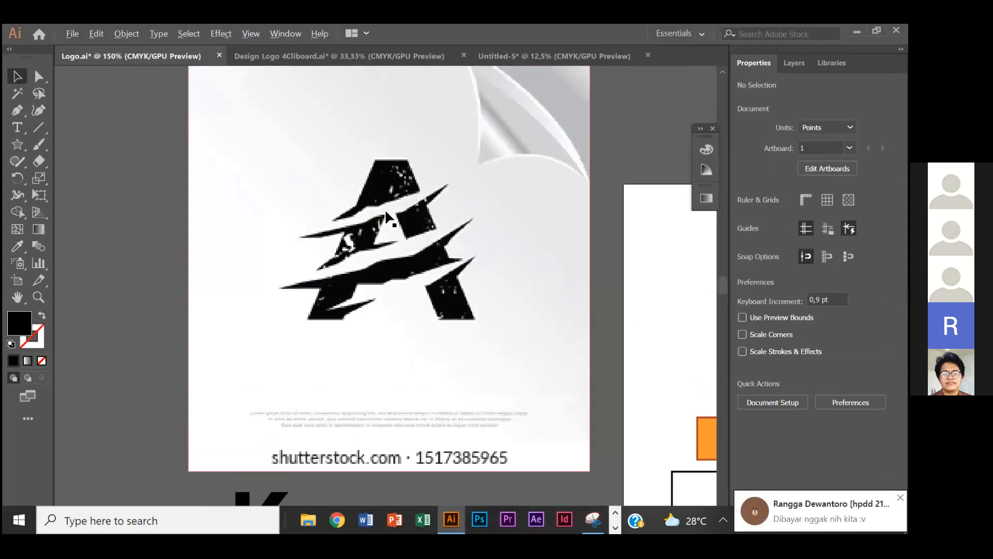
scroll(385, 209, down, 1)
click(392, 208)
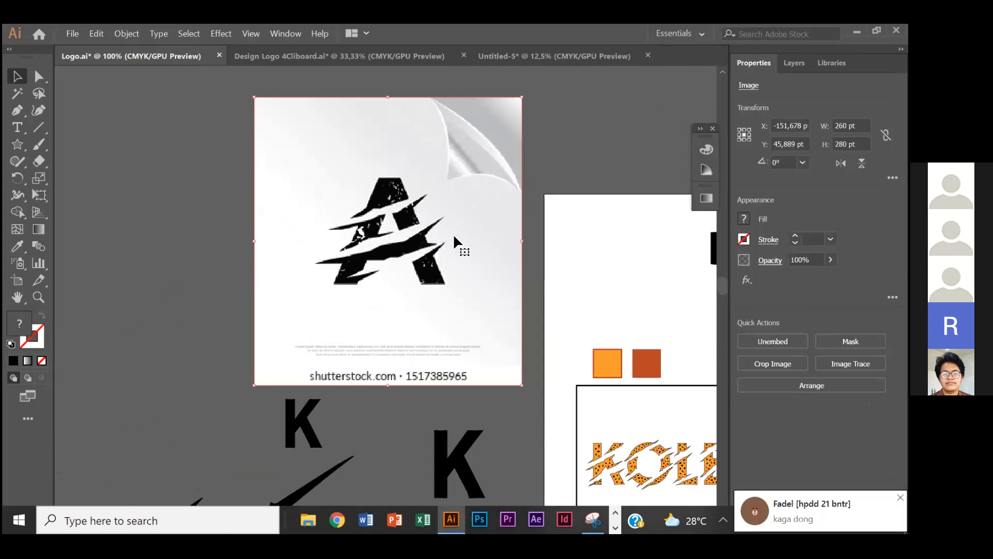
scroll(448, 248, right, 1)
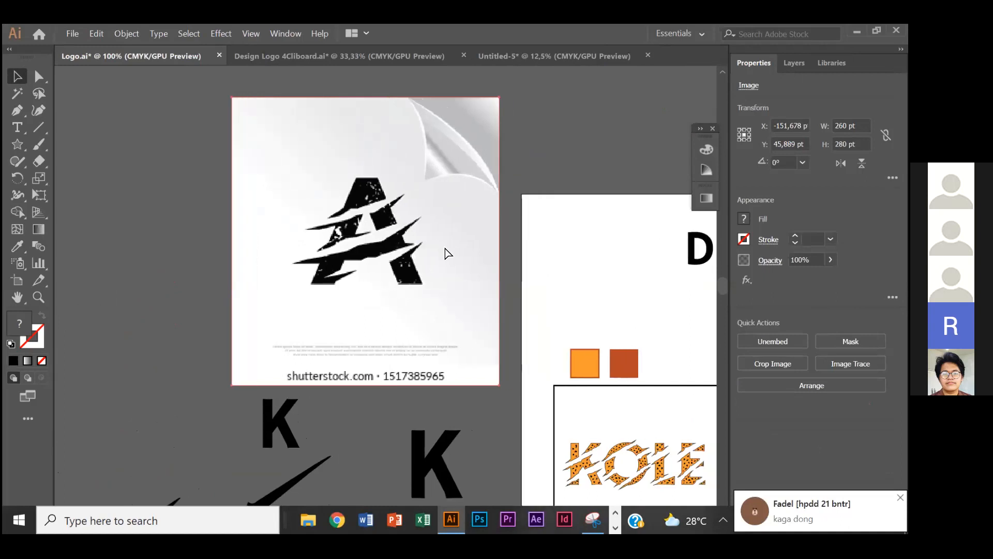
- Move the letter A reference image to X -162,685 pt, Y 38,255 pt and trace it with the [Default] Image Trace preset
scroll(444, 253, up, 1)
drag(386, 233, 271, 174)
drag(336, 195, 358, 269)
drag(358, 269, 437, 212)
click(850, 364)
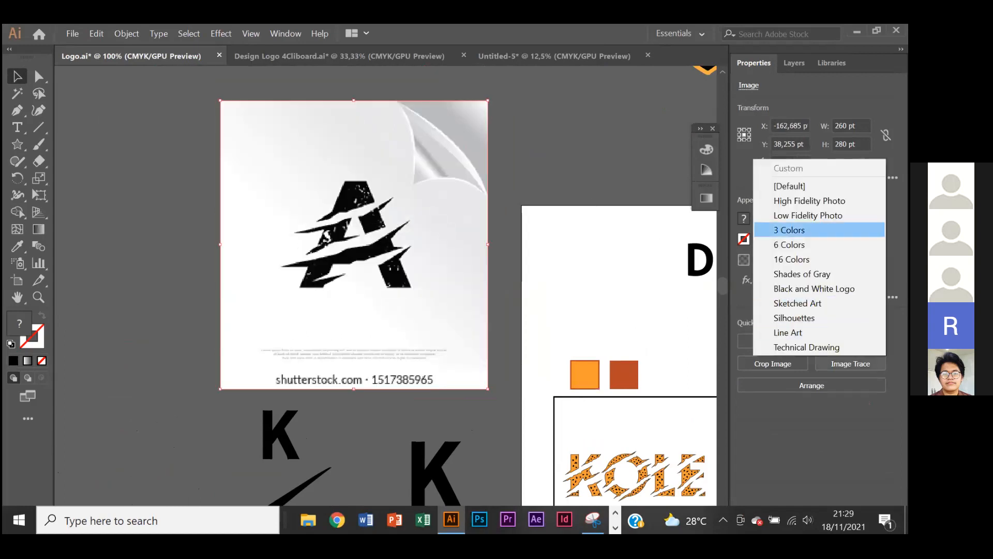
click(790, 186)
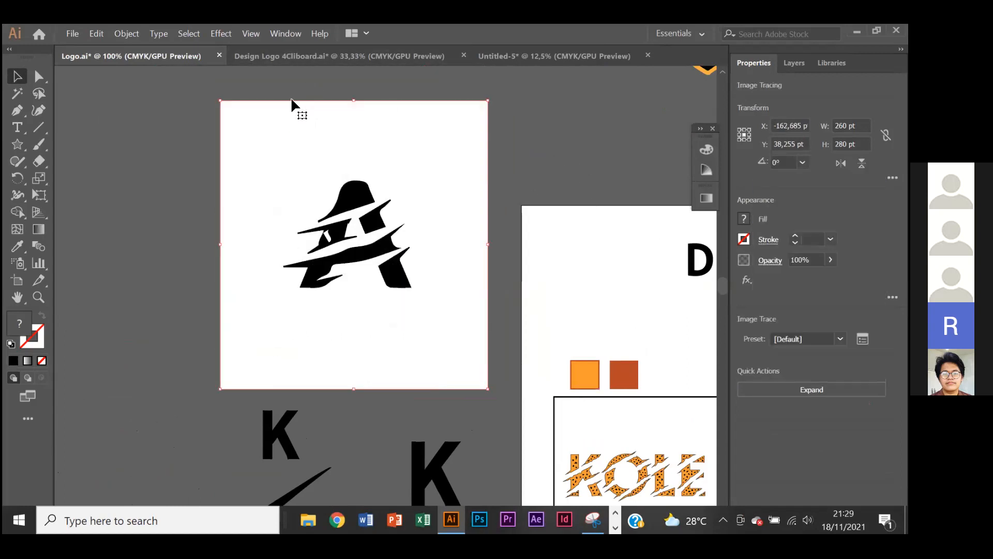
- Expand the traced letter A image into editable vector shapes and deselect the result
click(212, 33)
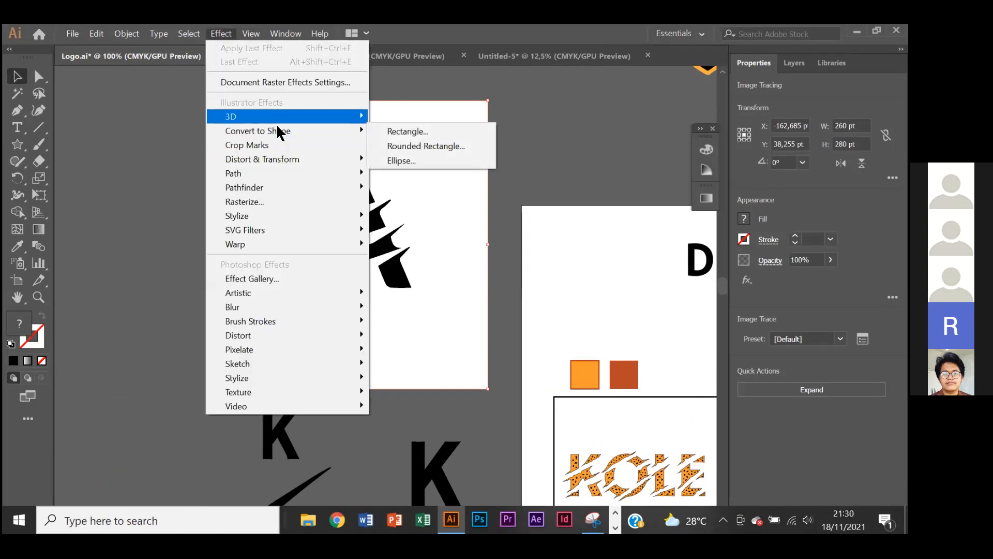
mouse_move(191, 32)
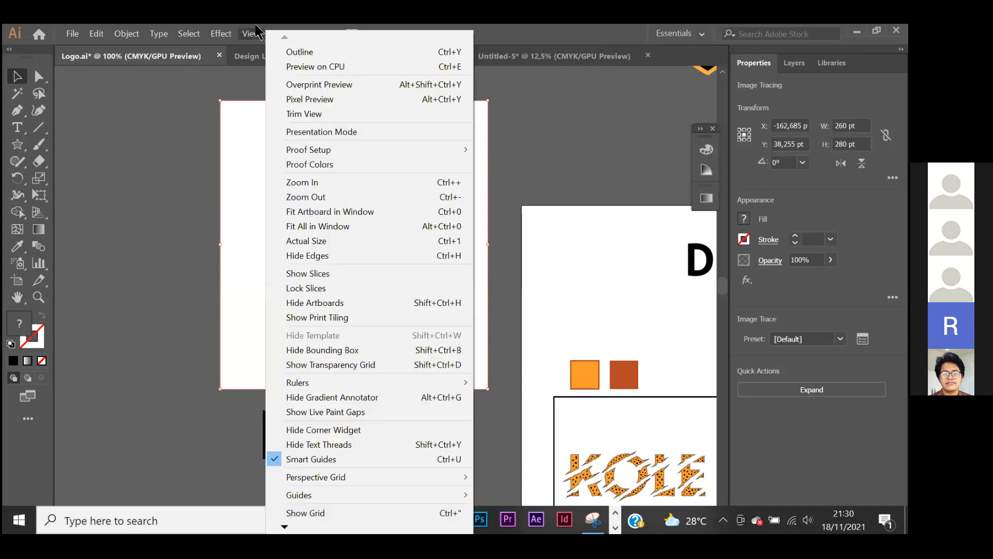
mouse_move(126, 33)
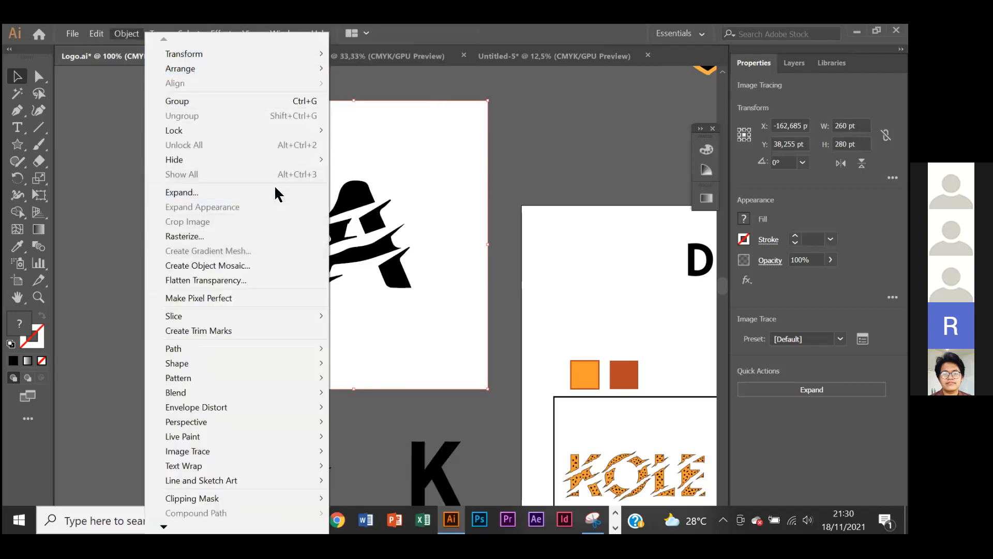
click(274, 194)
click(417, 371)
click(539, 178)
- Ungroup the expanded tracing and separate its white background from the black letter A pieces
click(467, 184)
right_click(467, 179)
click(532, 284)
drag(407, 172, 241, 166)
right_click(261, 172)
click(289, 275)
drag(295, 212, 133, 185)
- Select the black letter A pieces left beside the white background and delete them
right_click(421, 193)
click(548, 183)
click(293, 157)
drag(294, 157, 441, 249)
click(424, 158)
click(333, 201)
drag(313, 137, 407, 205)
drag(404, 199, 468, 290)
key(Delete)
- Select the larger K beneath the reference image and move it to X -87,916 pt, Y 254,436 pt
scroll(467, 291, down, 1)
scroll(468, 287, down, 4)
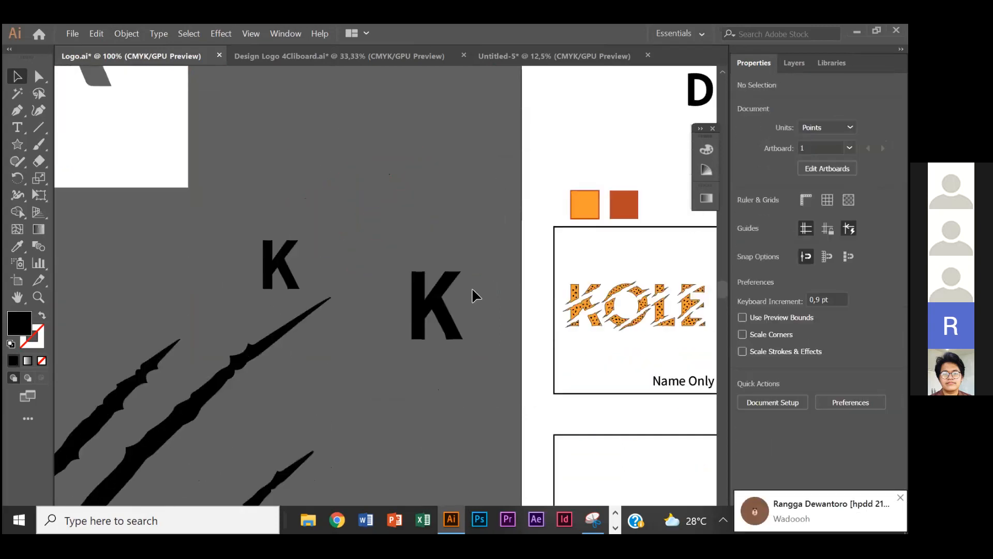
scroll(517, 259, right, 1)
scroll(518, 259, right, 1)
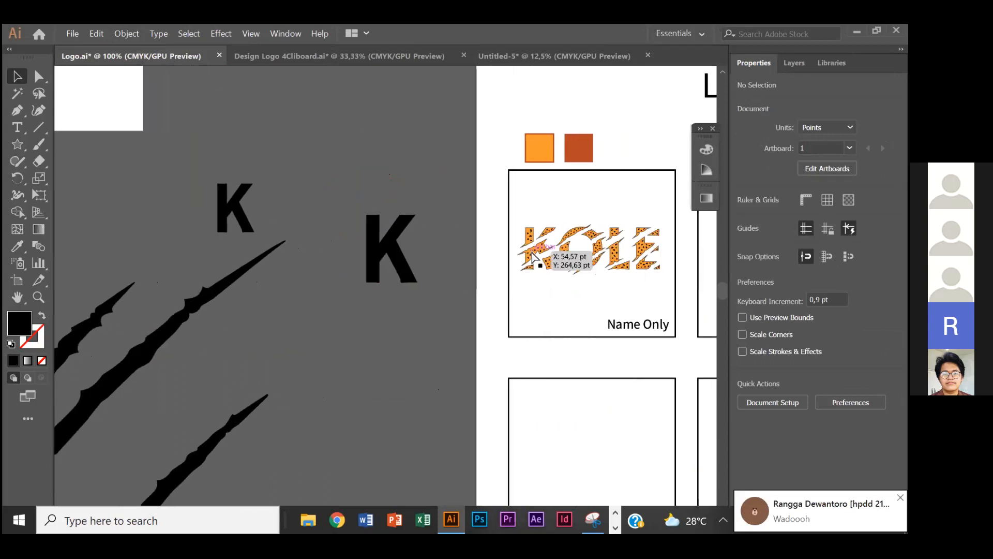
scroll(432, 261, up, 3)
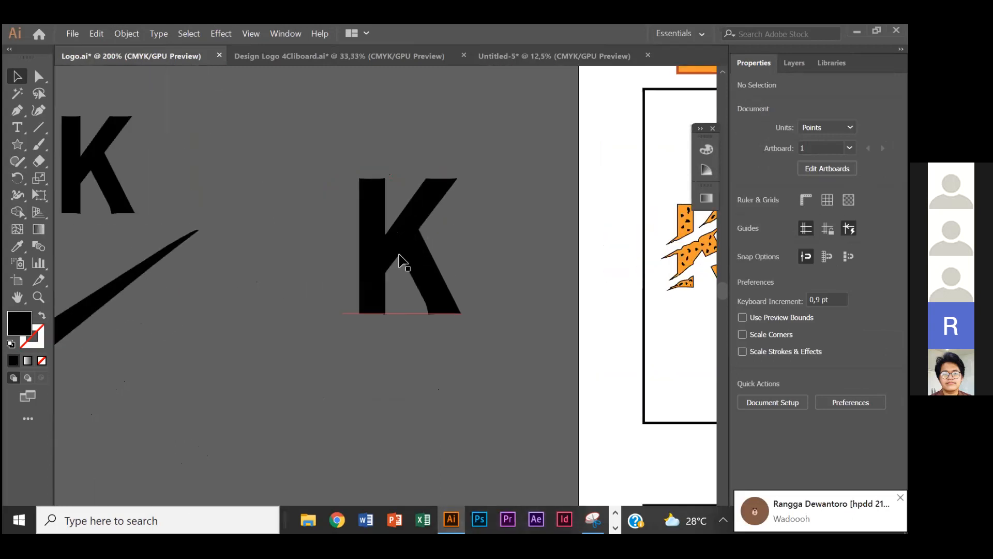
click(378, 233)
drag(422, 255, 423, 214)
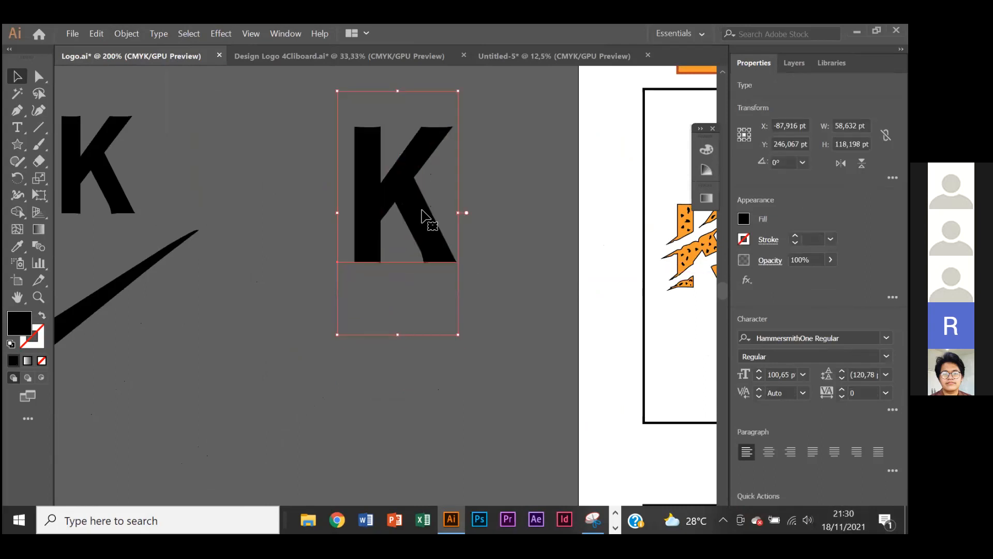
drag(423, 208, 422, 224)
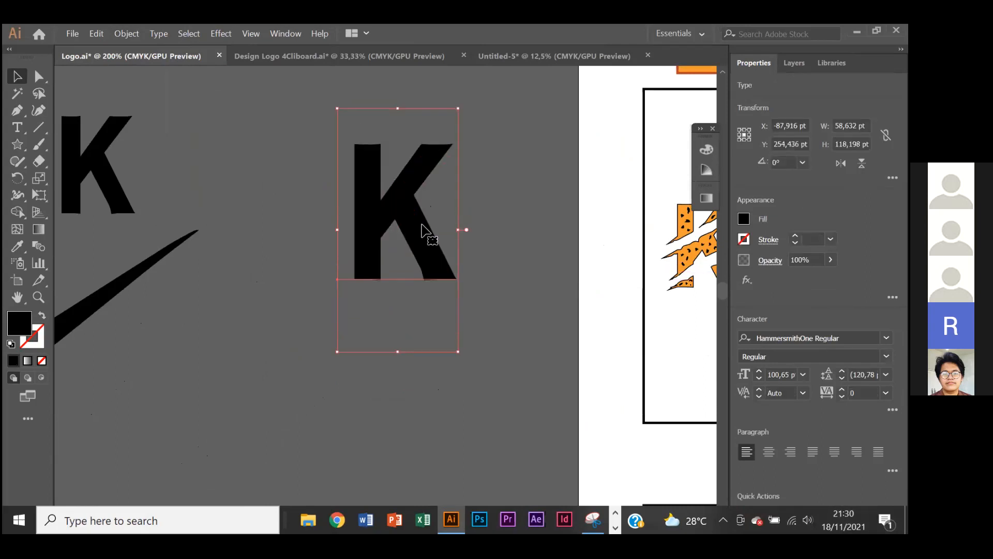
scroll(425, 229, up, 1)
scroll(411, 204, down, 1)
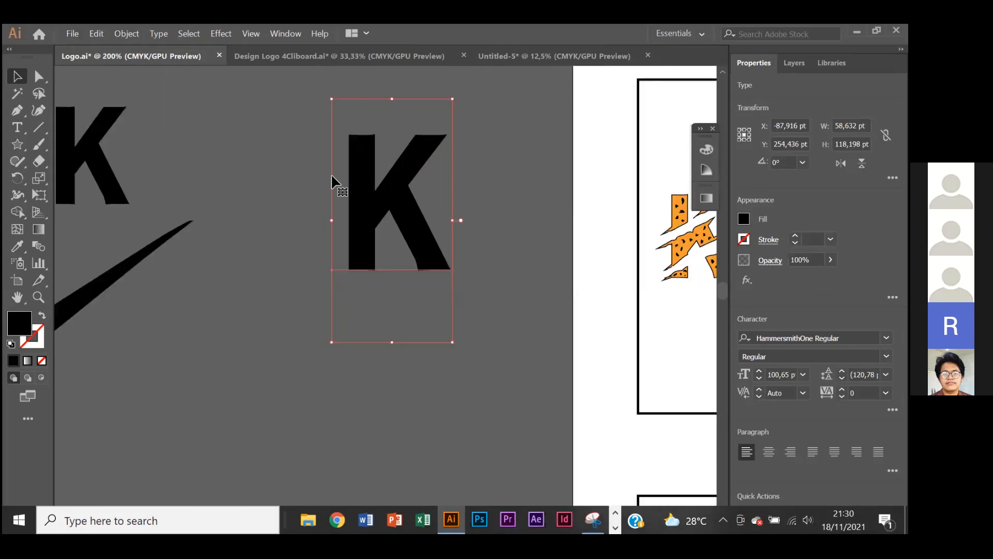
- Try adding the letters OLE after the larger K with the Type tool, and remove them again
click(17, 127)
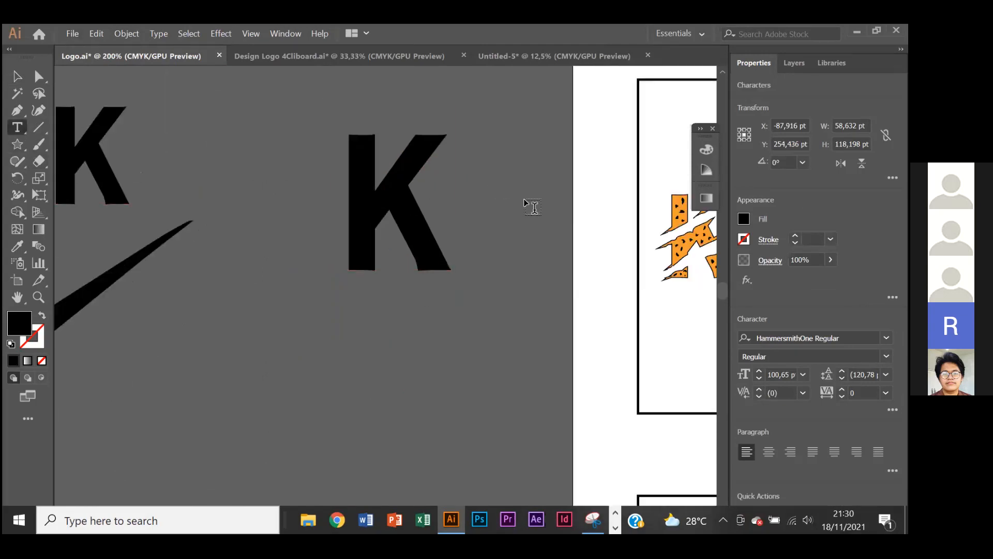
text(OLE)
key(BackSpace)
key(BackSpace)
key(BackSpace)
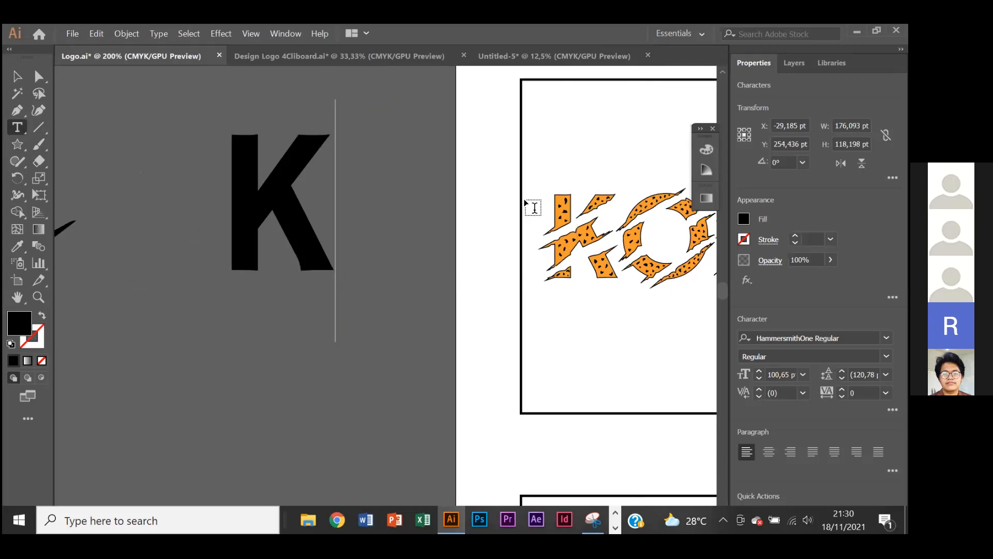
click(18, 74)
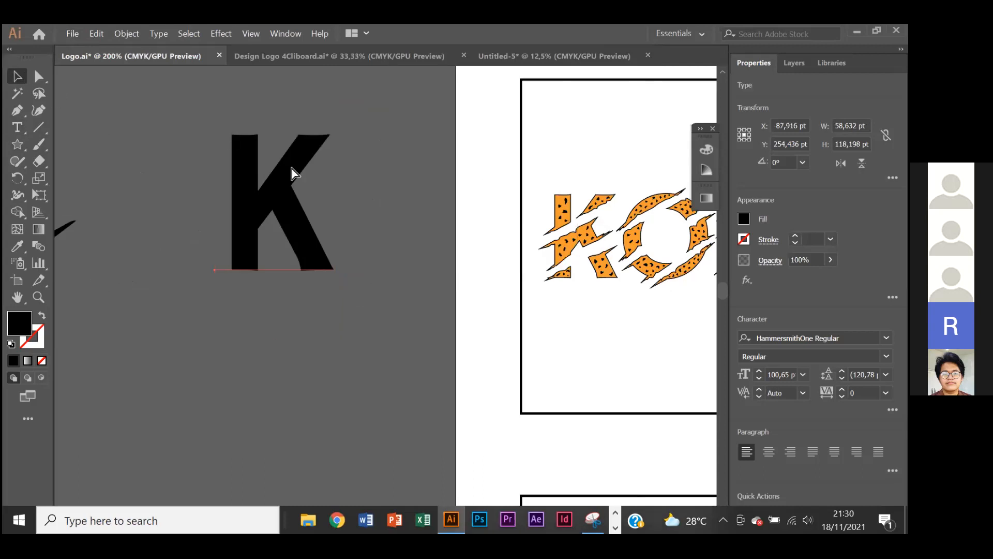
- Convert the larger K text to outlines
scroll(414, 251, left, 2)
scroll(396, 251, left, 2)
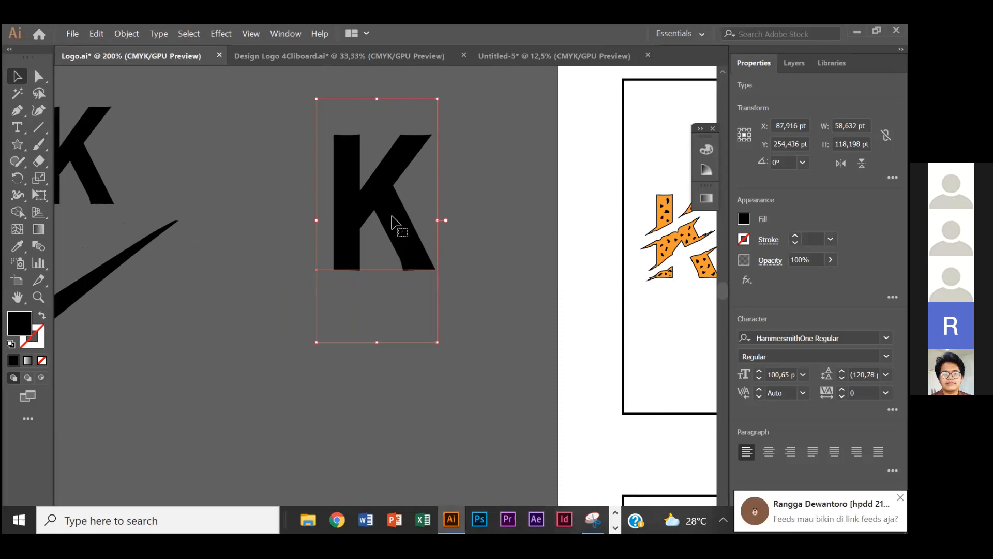
right_click(389, 194)
click(389, 170)
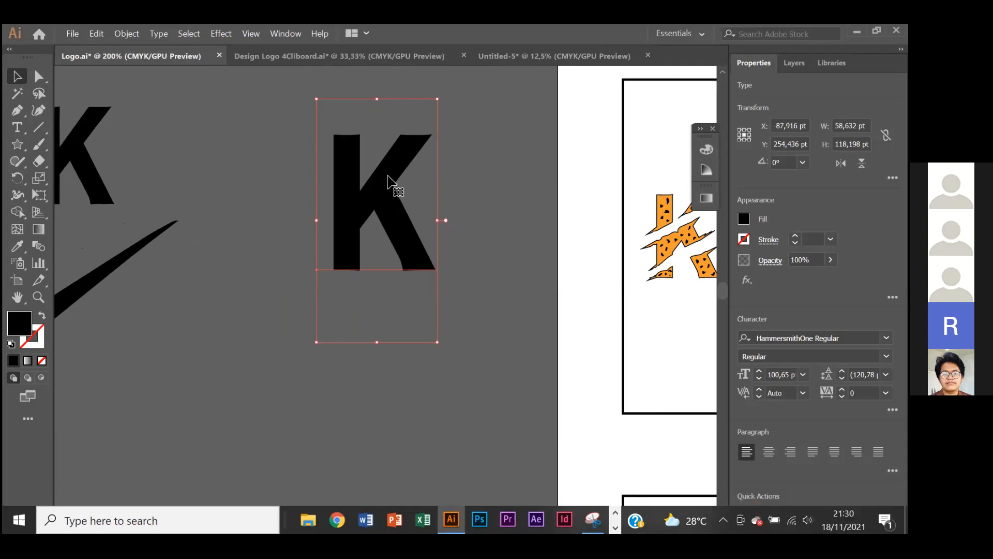
right_click(391, 183)
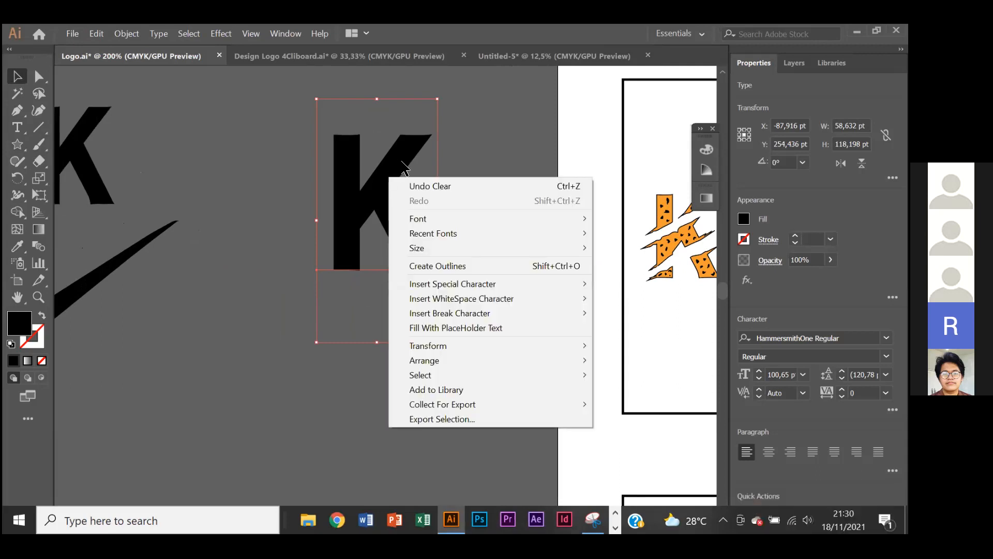
click(393, 168)
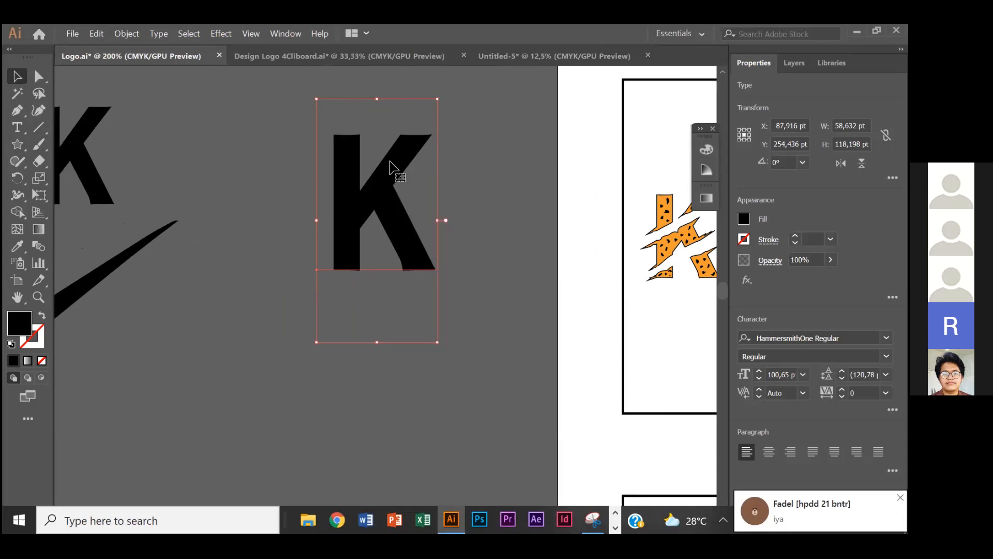
right_click(390, 161)
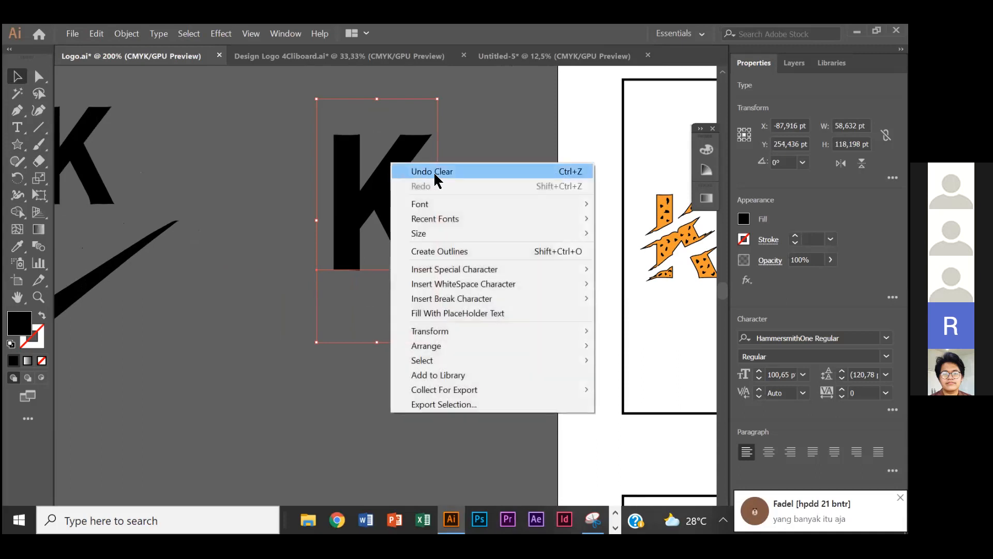
click(453, 251)
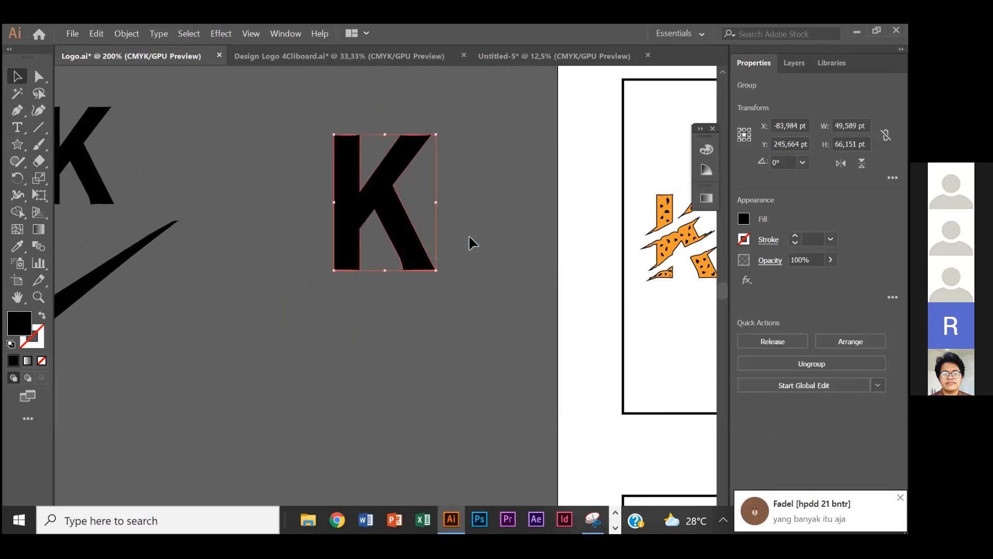
- Move the outlined K to X -92,926 pt, Y 242,972 pt, and try editing it with the Type tool before deselecting it
click(470, 234)
drag(417, 244, 399, 239)
click(17, 127)
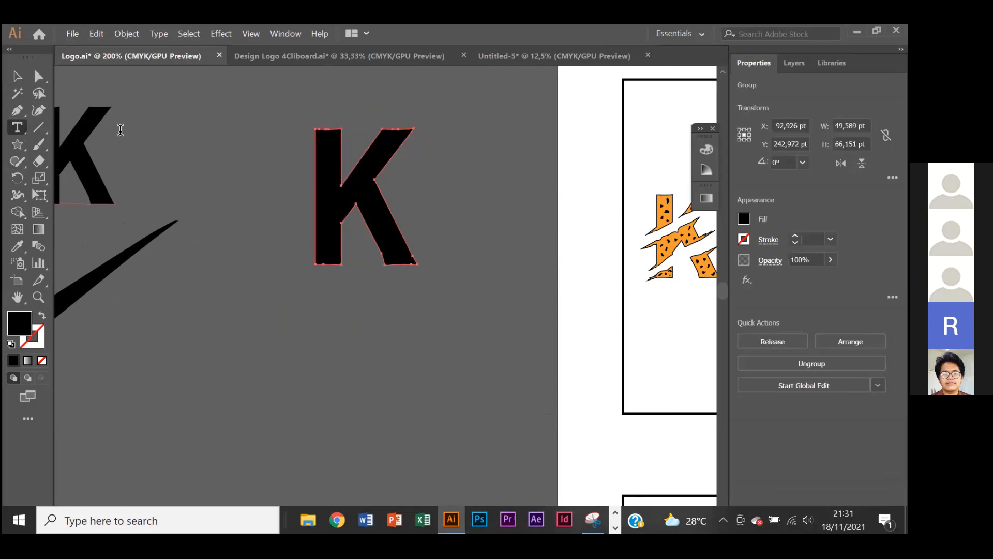
click(371, 195)
key(ctrl+z)
key(v)
click(520, 194)
- Move the outlined K straight down to Y 253,785 pt and deselect it
scroll(403, 200, left, 2)
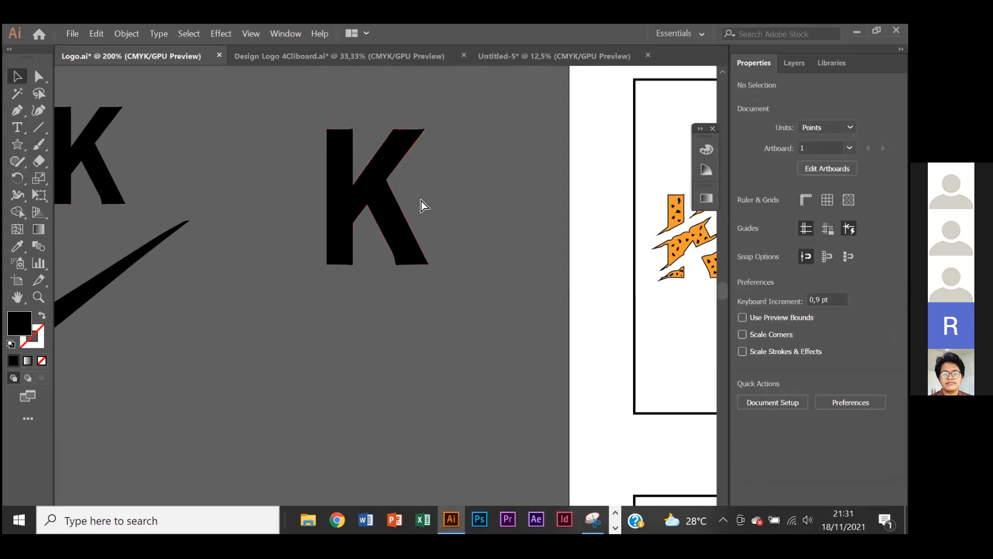
scroll(458, 207, up, 1)
scroll(395, 207, down, 2)
key(alt)
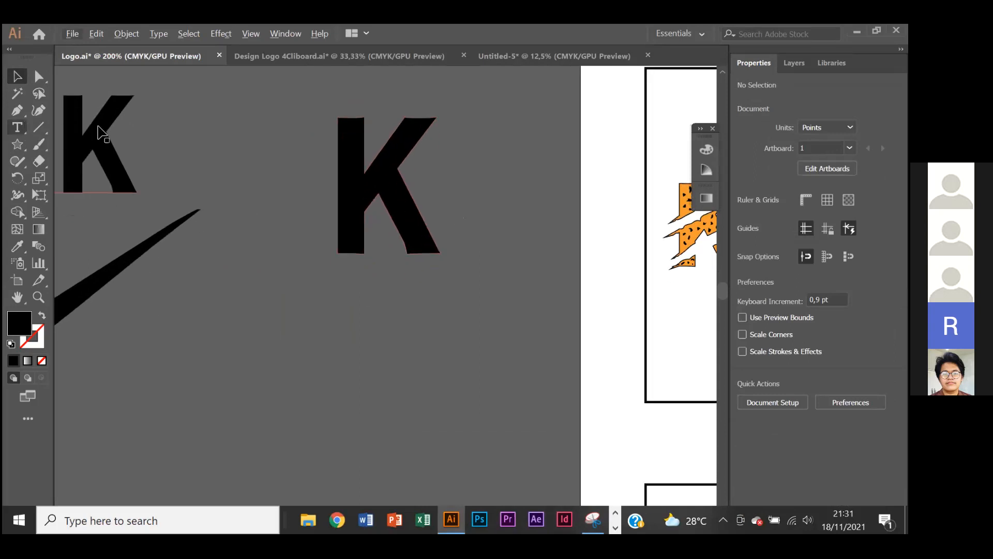
drag(411, 211, 412, 233)
scroll(476, 210, left, 2)
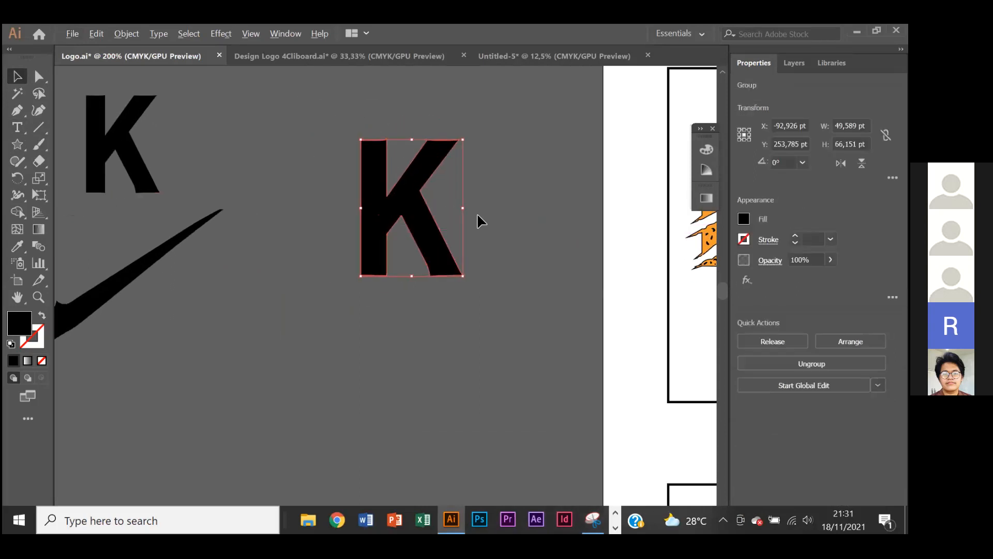
scroll(477, 213, down, 1)
click(439, 210)
- Try squashing the outlined K to a height of 23,128 pt and resizing it from a corner, and undo both changes
scroll(442, 211, up, 2)
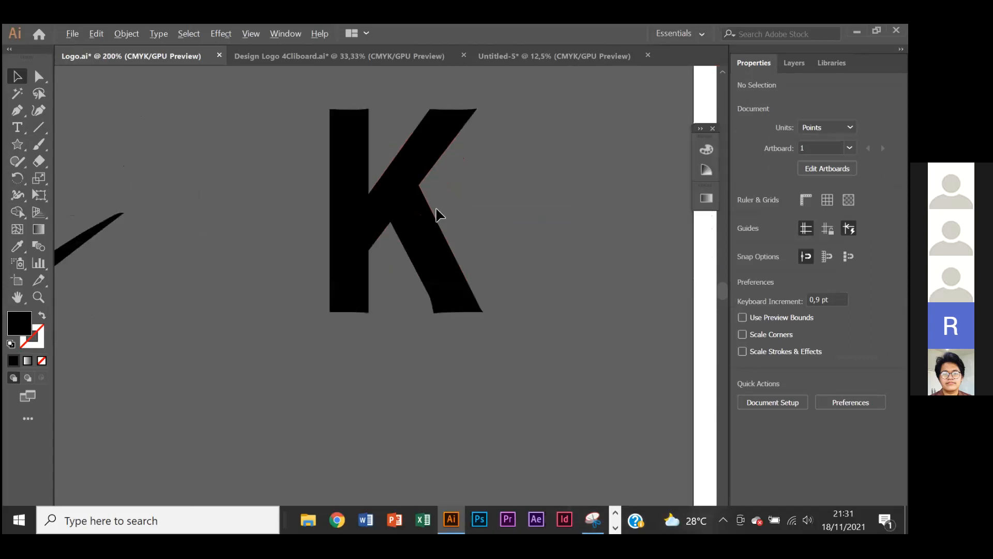
click(381, 213)
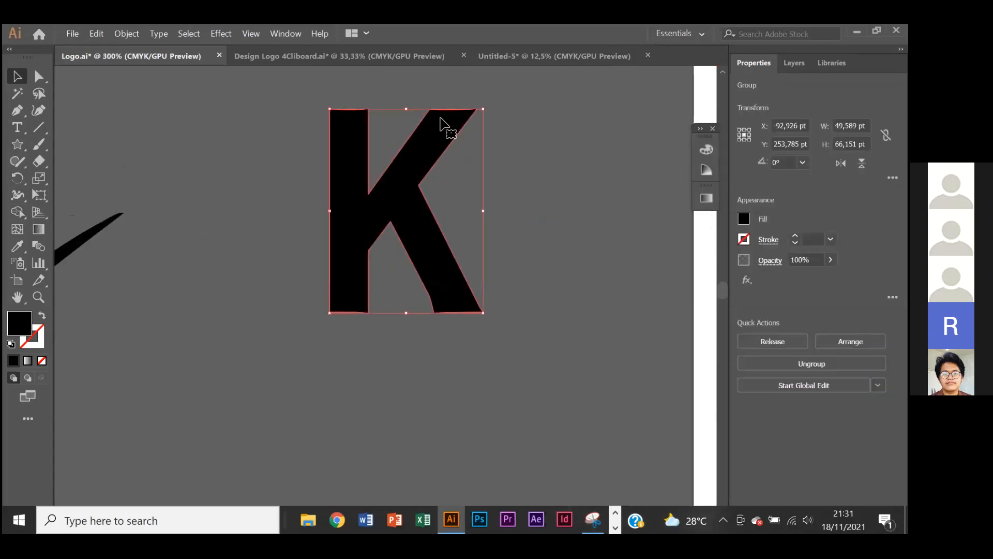
drag(407, 108, 469, 237)
key(ctrl+z)
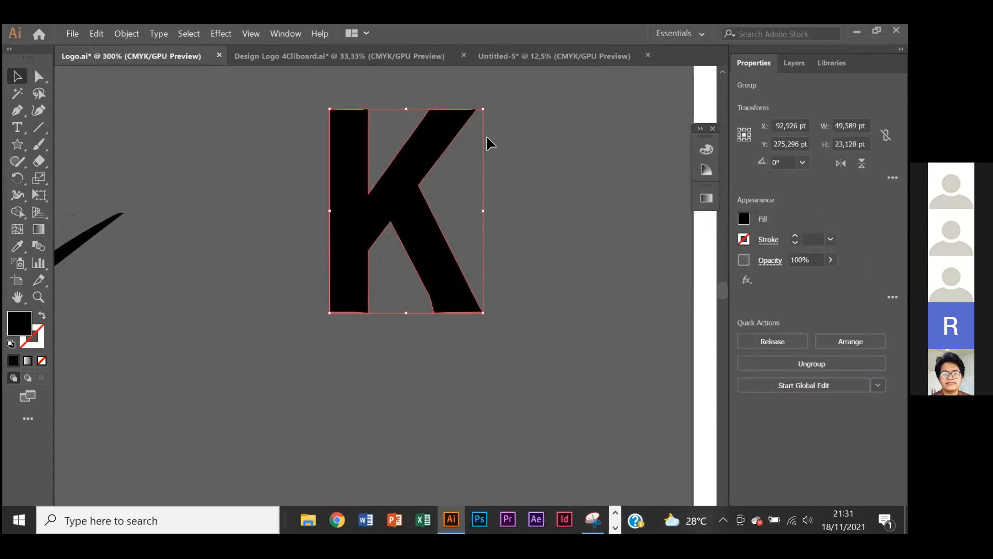
drag(484, 109, 368, 262)
key(ctrl+z)
click(525, 189)
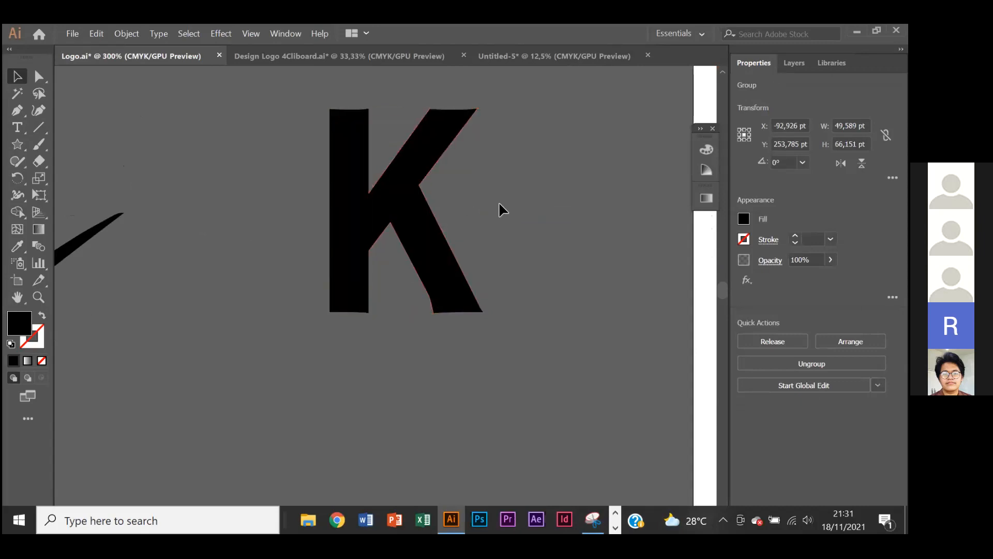
- Examine the scratch cuts and jagged edges of the orange KOLE letters in the Name Only box
scroll(465, 206, left, 1)
scroll(462, 210, down, 1)
scroll(419, 213, left, 1)
scroll(410, 213, down, 2)
scroll(460, 189, right, 3)
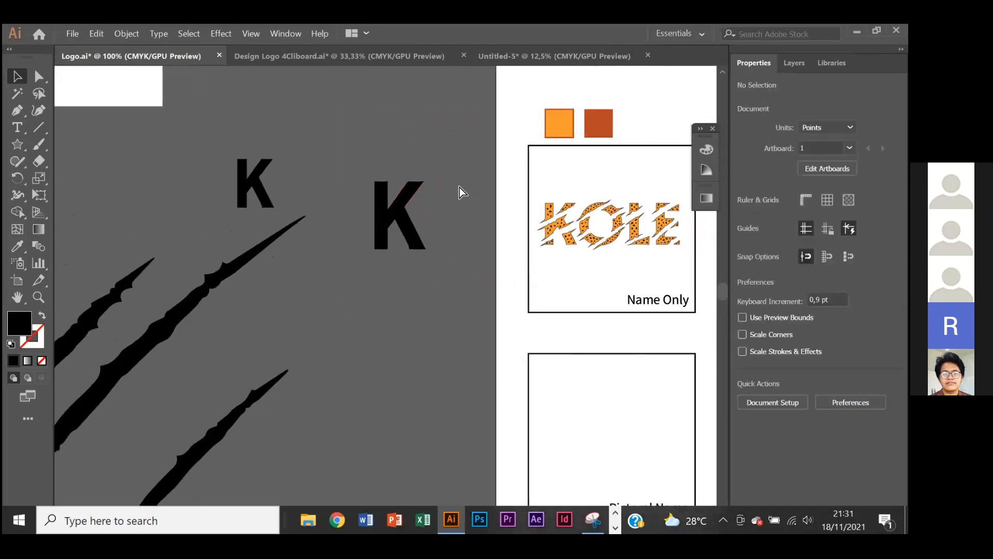
scroll(478, 194, up, 4)
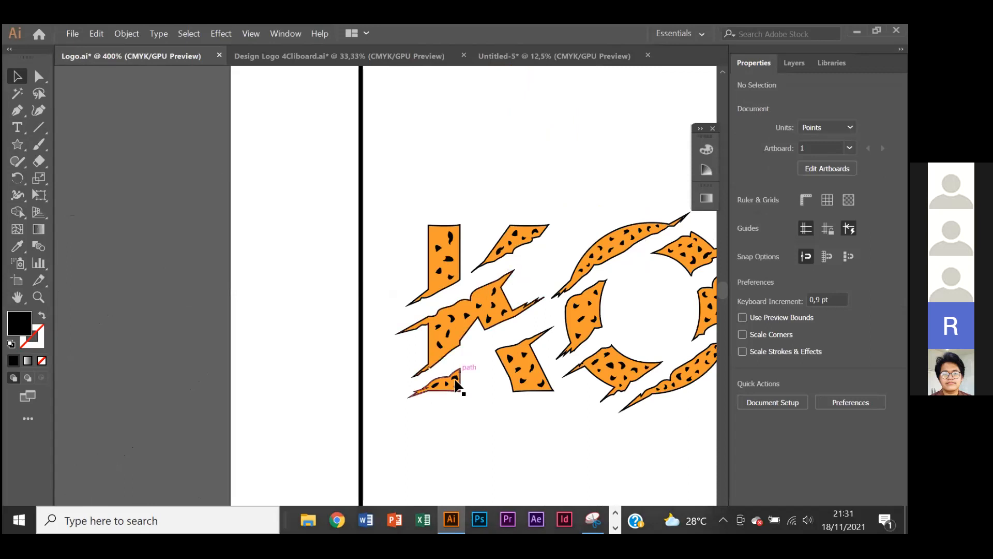
scroll(535, 319, down, 3)
scroll(468, 326, right, 2)
scroll(580, 277, up, 3)
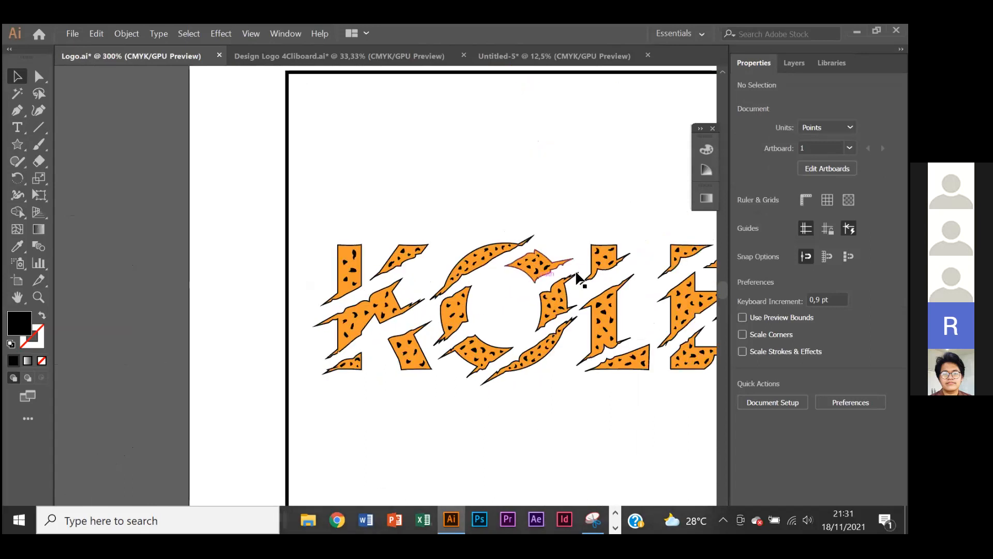
scroll(411, 284, left, 2)
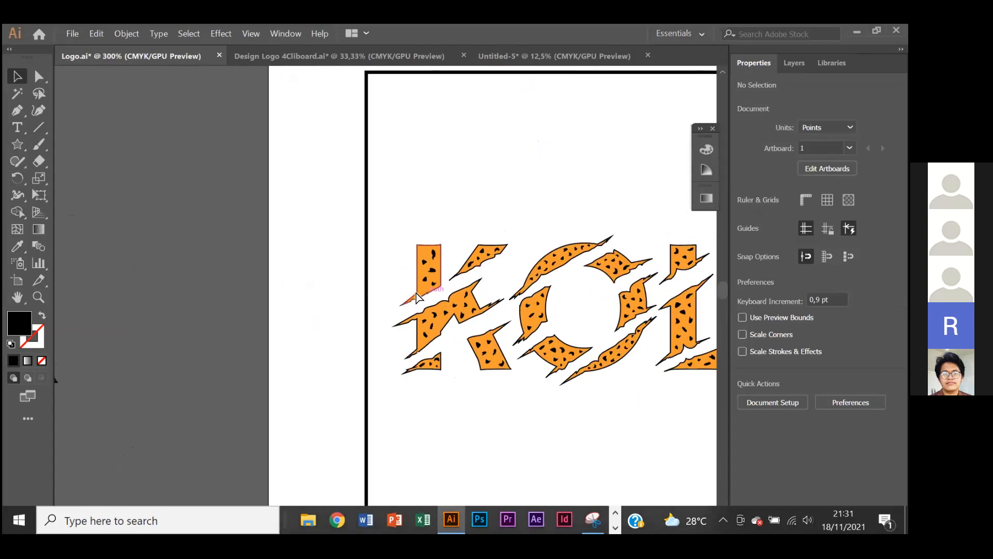
scroll(417, 297, down, 2)
scroll(417, 298, left, 3)
scroll(422, 288, down, 1)
scroll(388, 278, down, 2)
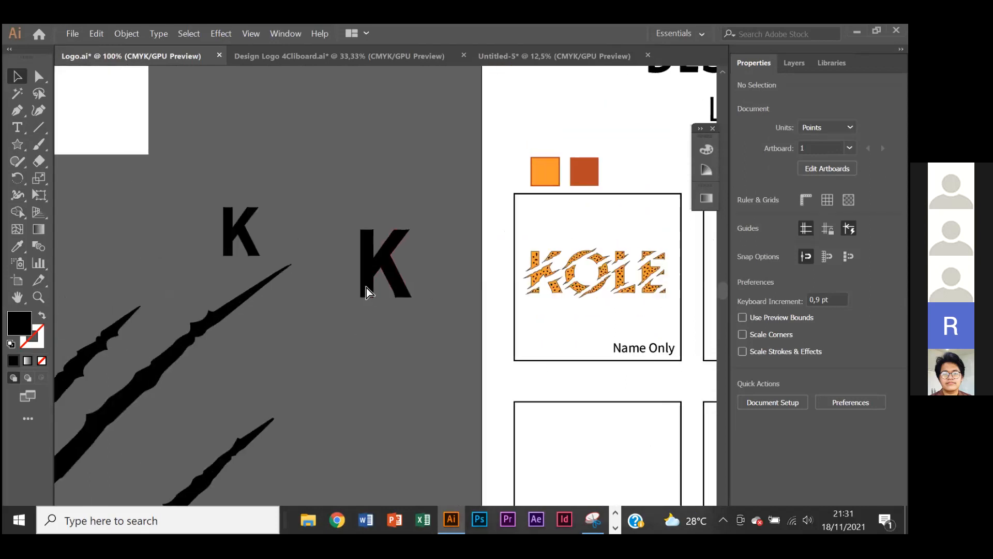
- Examine the three black scratch shapes beneath the K letters and the letter A cutout in the white square
scroll(311, 300, left, 1)
scroll(248, 316, down, 3)
scroll(243, 324, up, 4)
scroll(240, 313, down, 2)
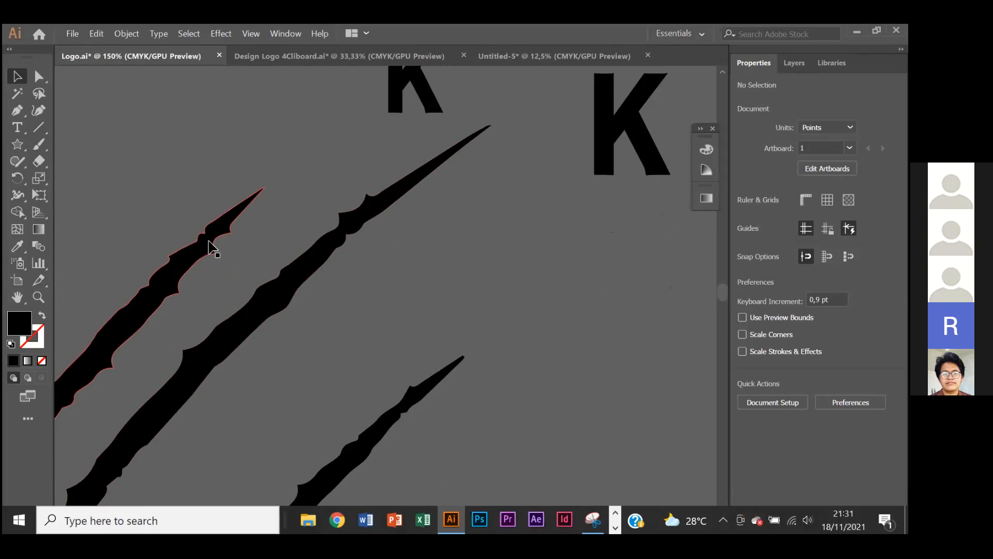
scroll(217, 224, down, 1)
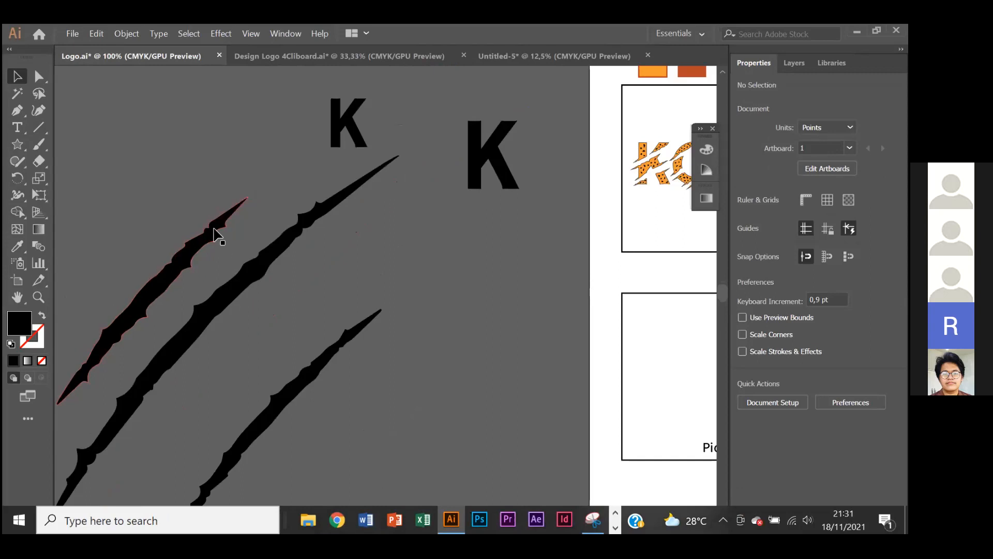
scroll(216, 235, up, 4)
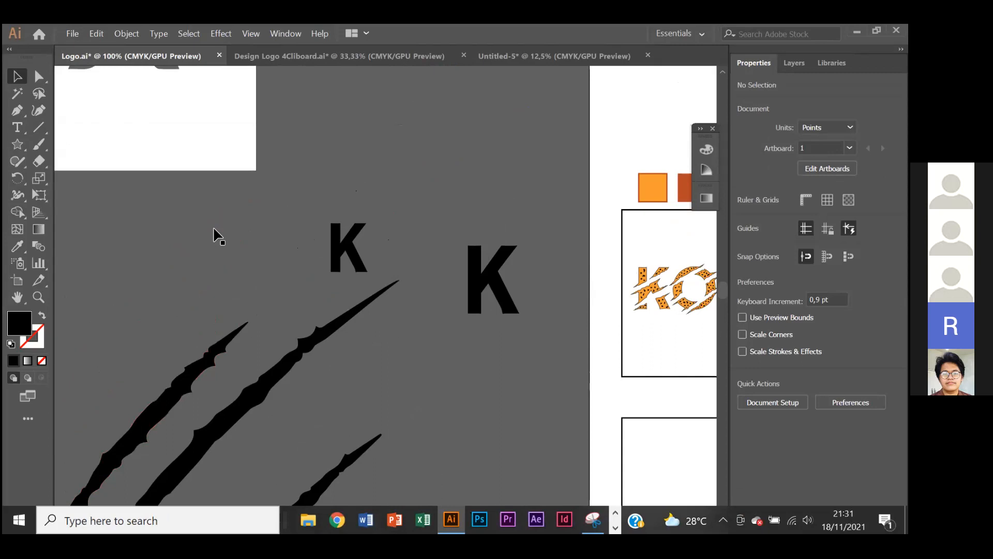
scroll(216, 235, down, 1)
scroll(221, 219, up, 2)
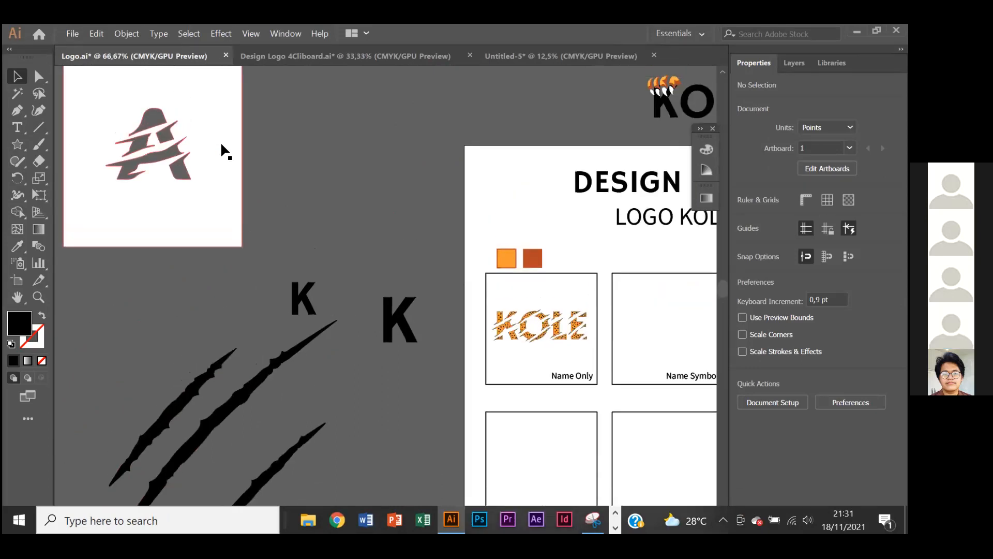
- Move the leftmost scratch shape up over the two K letters, centred at X -207,18 pt and Y 284,79 pt
scroll(266, 359, down, 1)
scroll(262, 343, up, 1)
scroll(181, 259, up, 1)
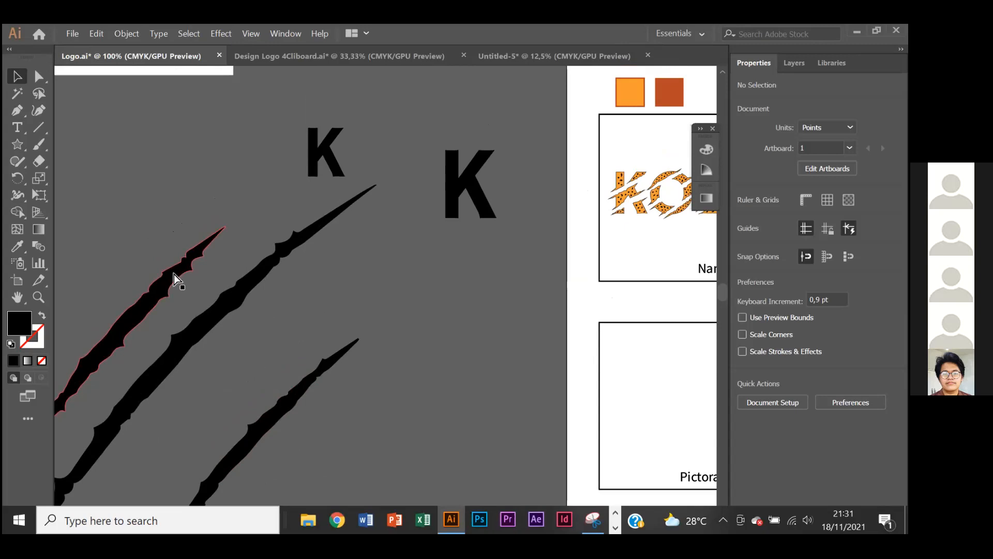
scroll(174, 274, right, 1)
drag(156, 277, 450, 135)
drag(242, 395, 259, 384)
drag(221, 282, 77, 282)
click(420, 273)
drag(388, 199, 326, 199)
scroll(322, 203, right, 1)
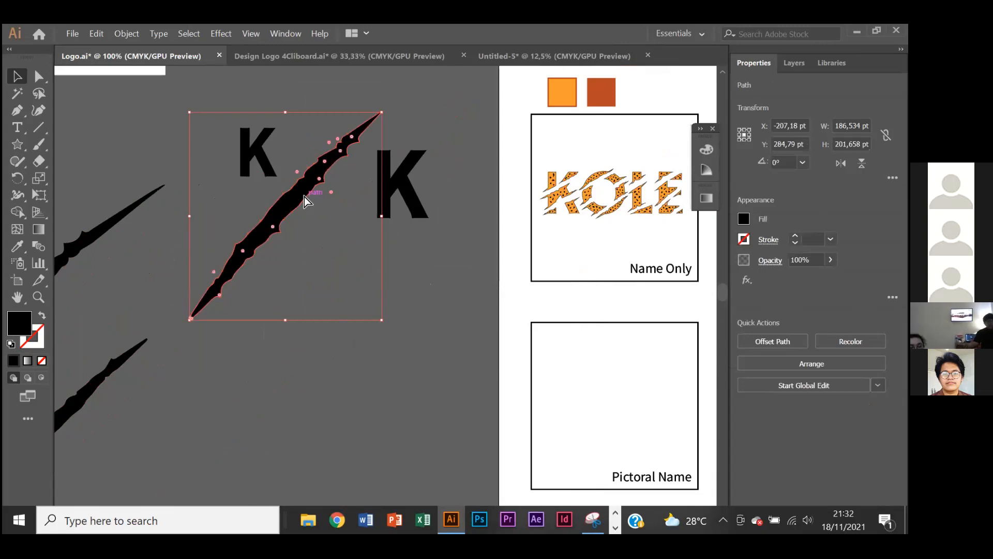
- Rotate the selected scratch shape to about 326,59° so that it crosses the larger K at a shallow slope
key(ctrl+plus)
drag(390, 89, 478, 155)
key(ctrl+plus)
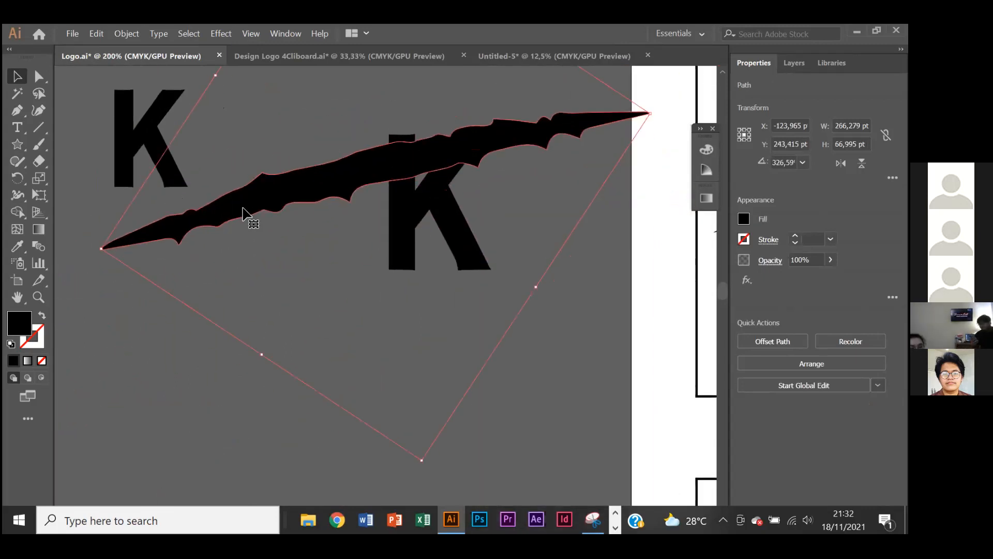
- Shrink the scratch to 142,23 by 29,31 pt and lay it across the upper half of the larger K at a 323,7° rotation
scroll(332, 204, up, 5)
drag(331, 84, 373, 288)
scroll(446, 329, down, 5)
drag(441, 347, 455, 247)
drag(579, 222, 543, 225)
drag(458, 243, 472, 226)
click(517, 181)
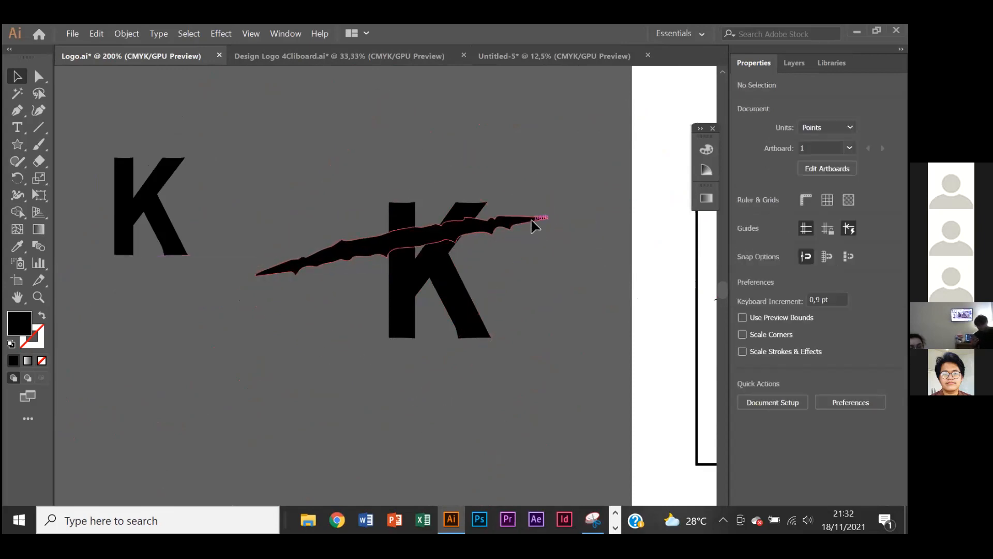
drag(535, 226, 539, 227)
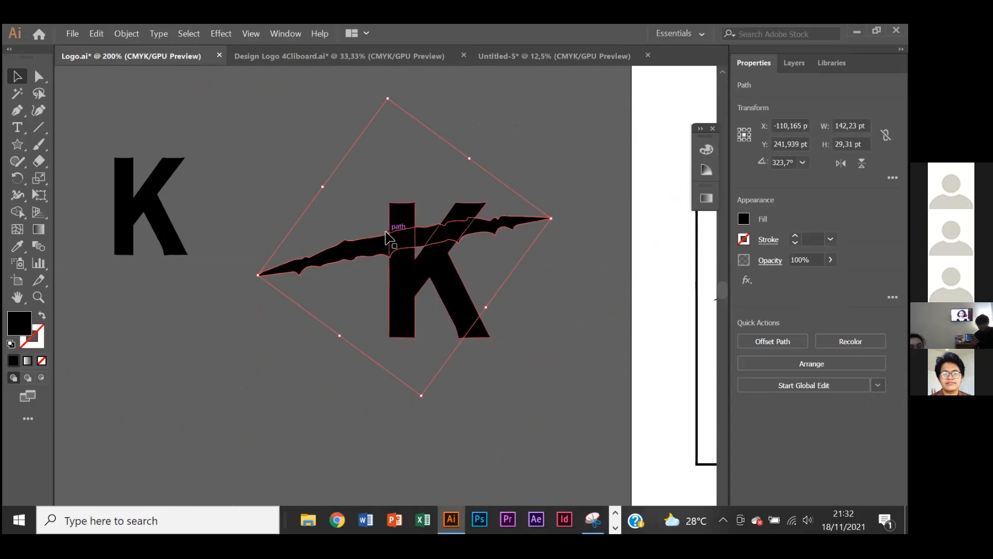
click(430, 189)
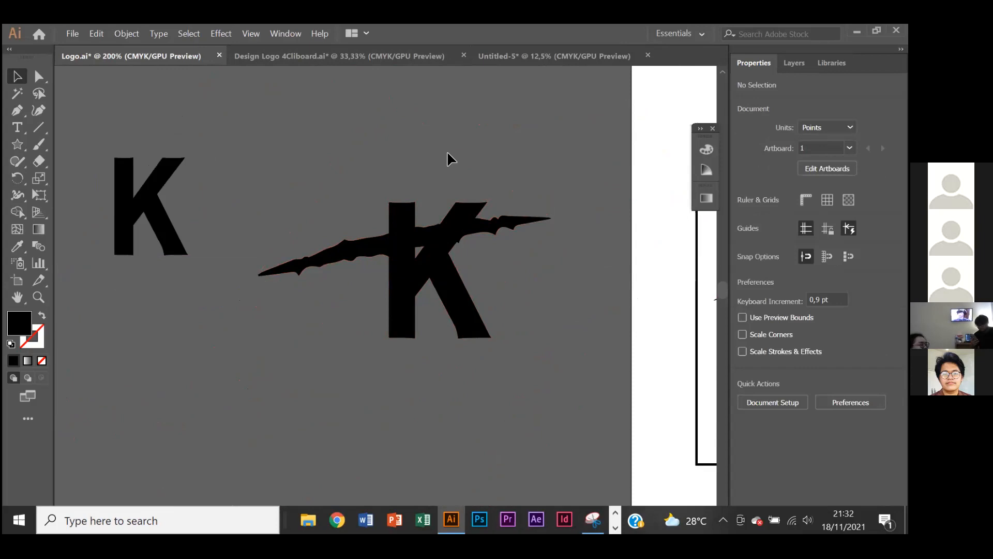
- Recolour the scratch over the K with the grey canvas colour sampled by the Eyedropper to preview the cut
scroll(465, 200, right, 3)
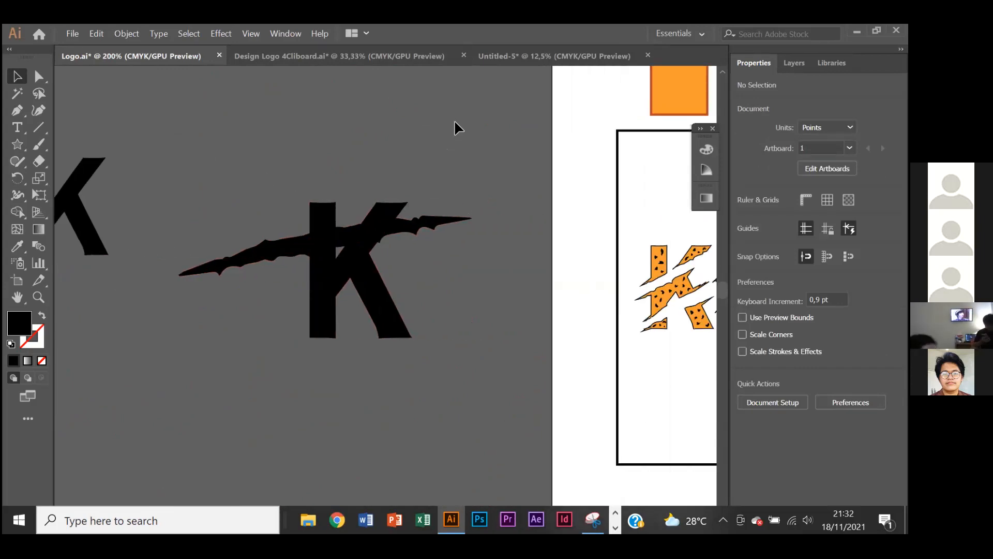
scroll(517, 150, right, 2)
scroll(528, 160, down, 1)
scroll(393, 176, left, 2)
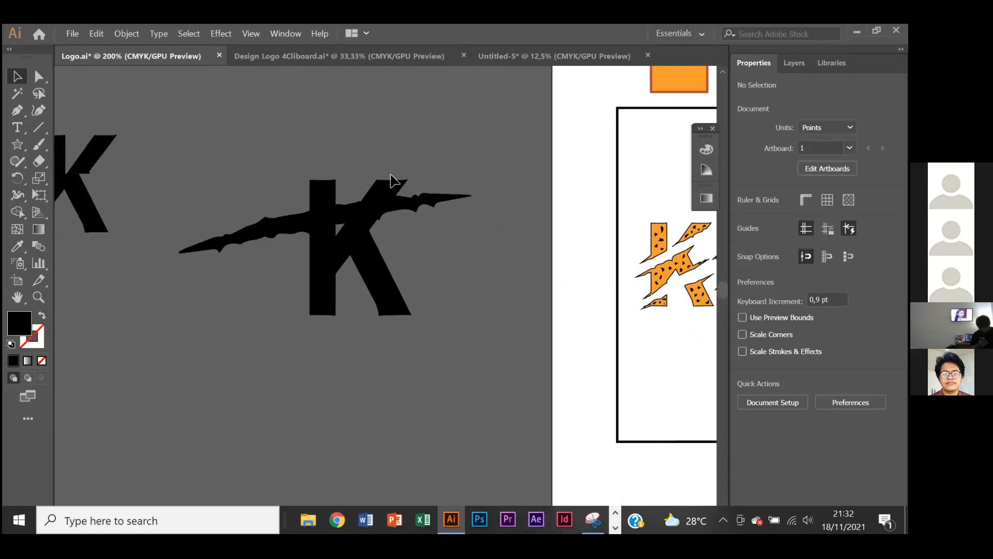
scroll(409, 207, up, 1)
click(417, 222)
click(20, 248)
click(290, 108)
key(v)
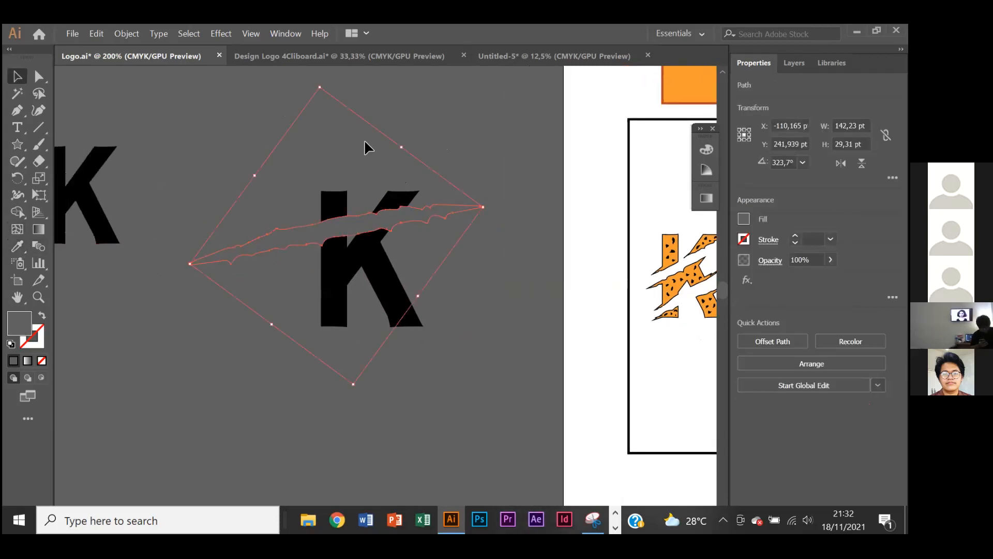
click(494, 334)
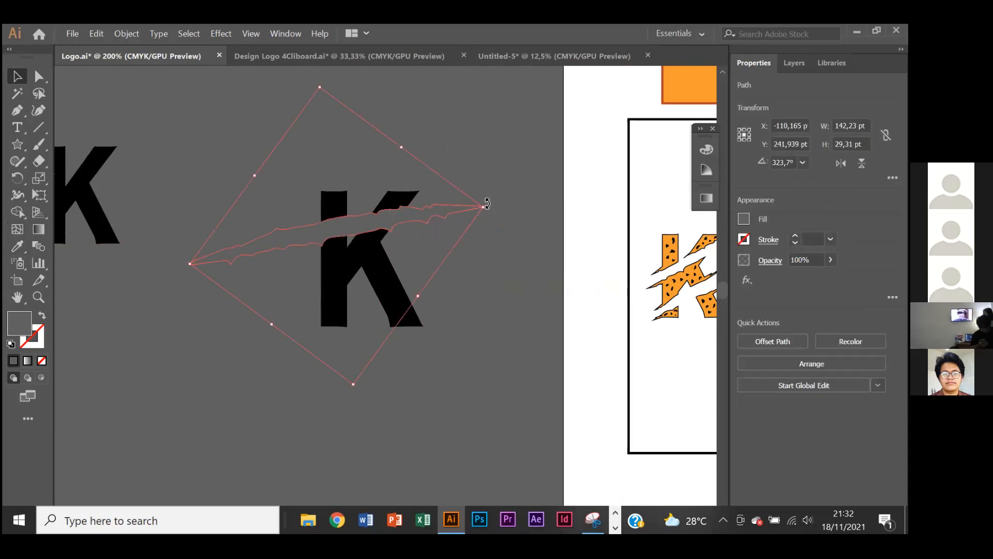
- Rotate the scratch more steeply to 334,72°, shrink it to 128,769 by 52,443 pt and re-centre it across the K
drag(485, 204, 470, 182)
drag(412, 193, 432, 203)
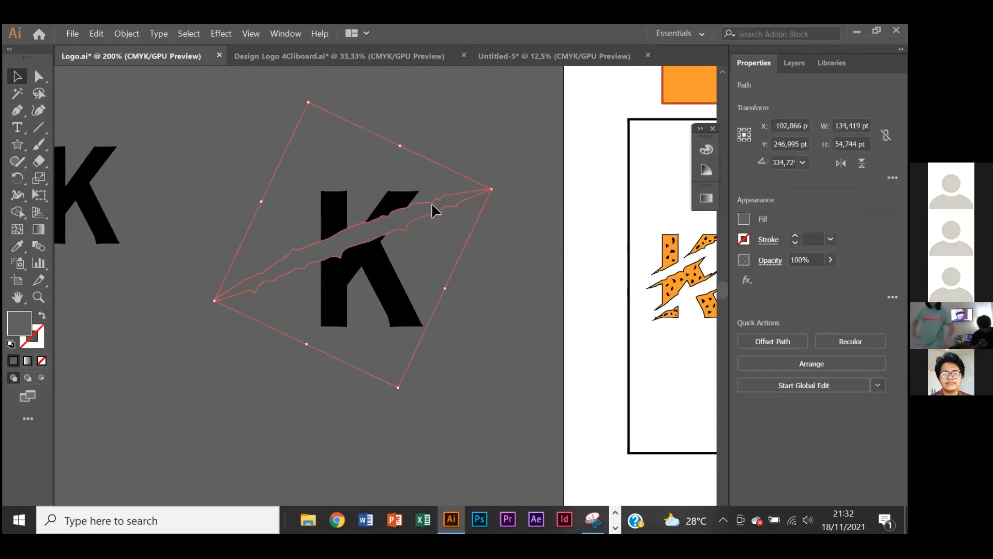
click(503, 170)
scroll(406, 225, up, 1)
click(419, 209)
drag(532, 166, 515, 173)
mouse_move(409, 207)
mouse_down()
mouse_move(418, 202)
mouse_move(420, 212)
mouse_up()
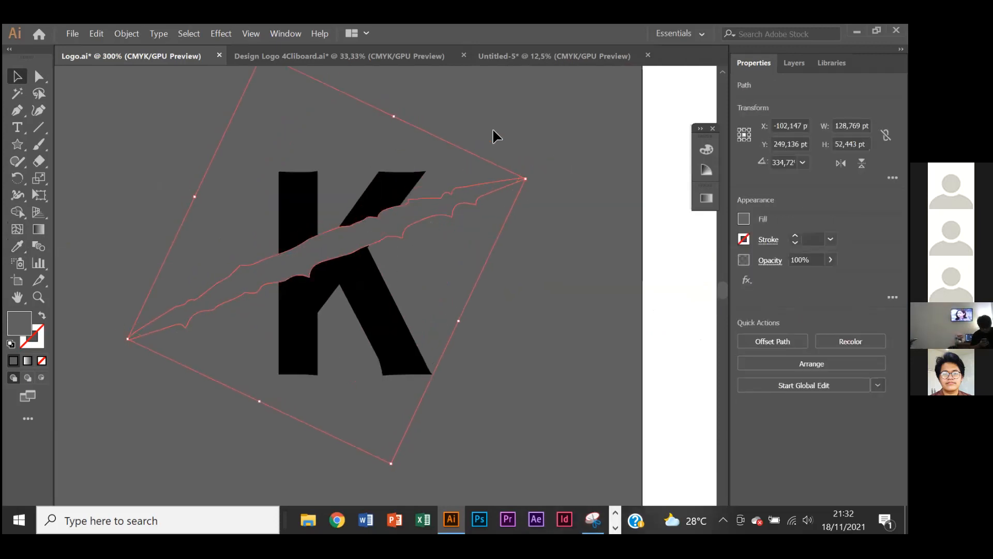
click(477, 140)
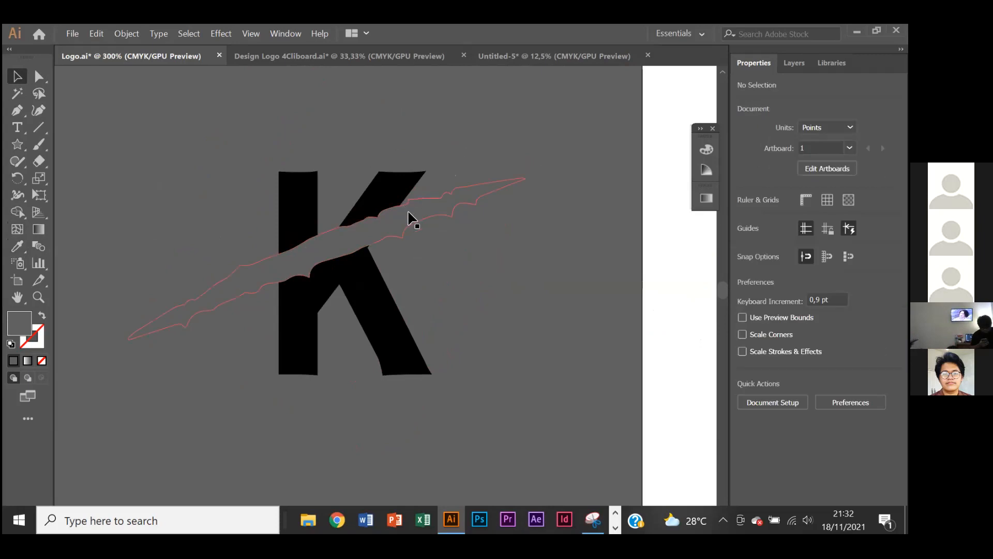
- Fill the scratch with black again, sampled from the smaller K with the Eyedropper, and deselect it
scroll(462, 166, left, 2)
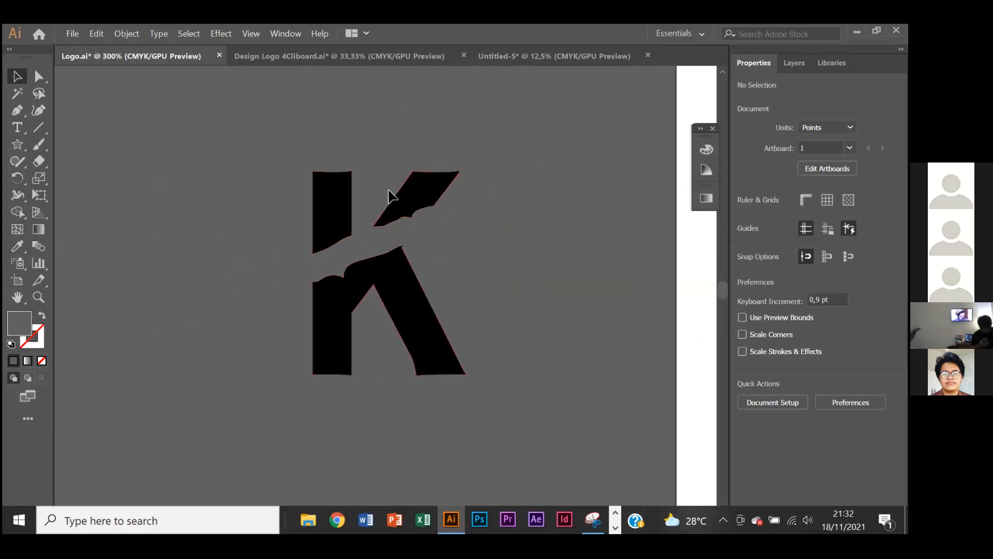
scroll(389, 196, down, 1)
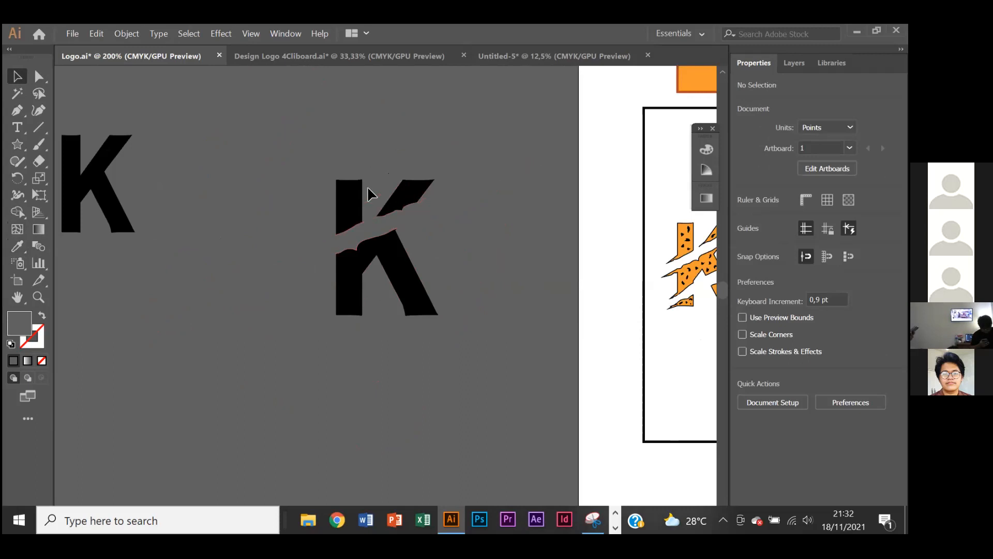
click(360, 236)
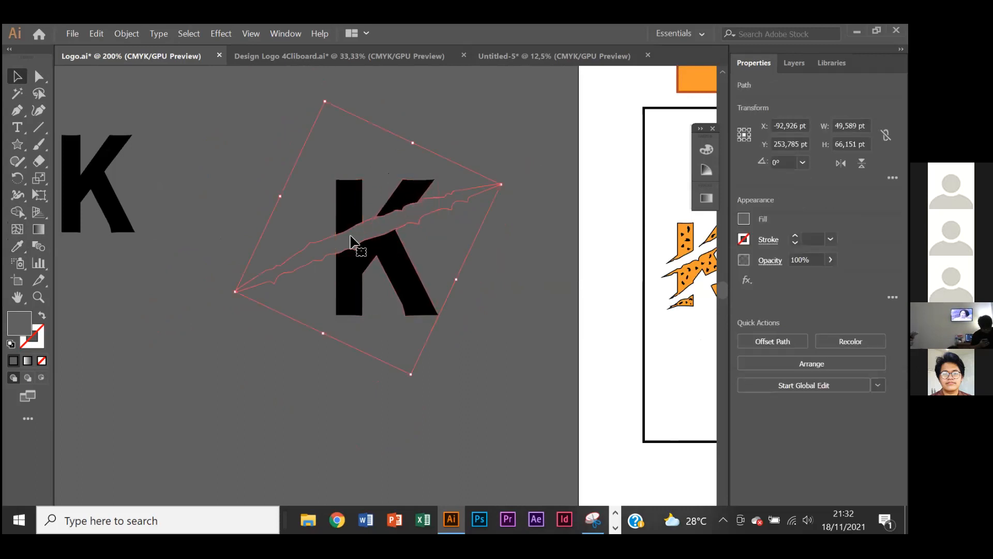
click(25, 249)
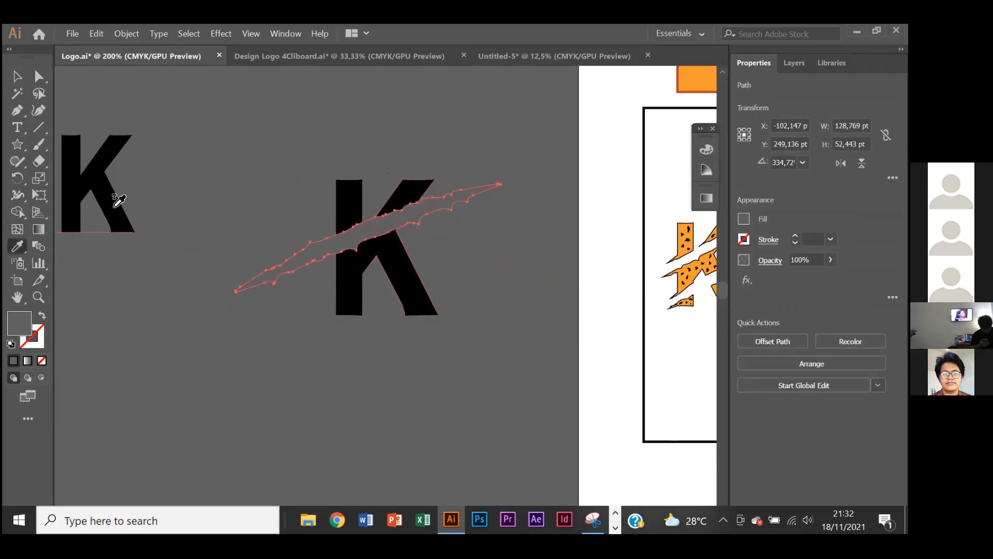
click(115, 204)
click(18, 76)
click(273, 132)
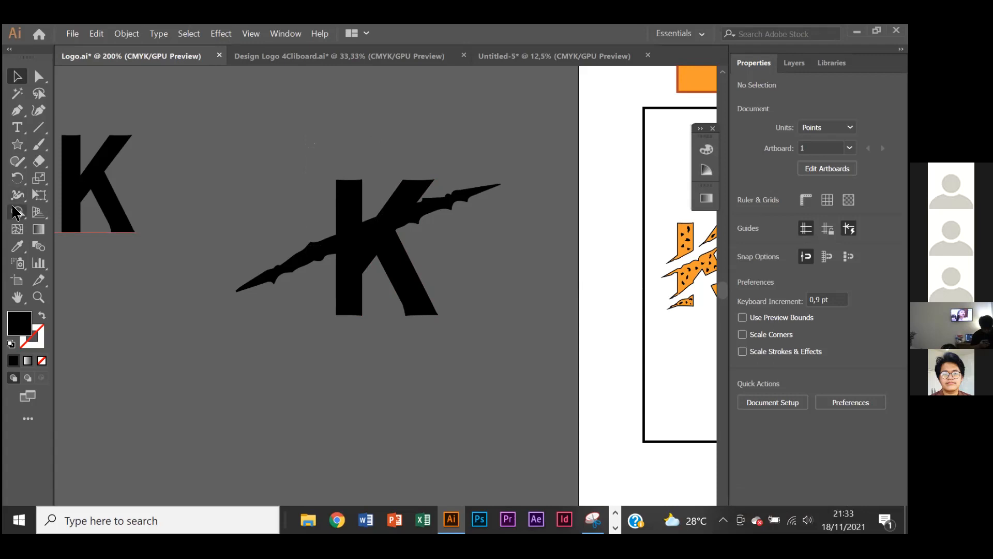
- Select the scratch and the larger K together and split off their overlapping area with the Shape Builder tool
drag(305, 141, 428, 311)
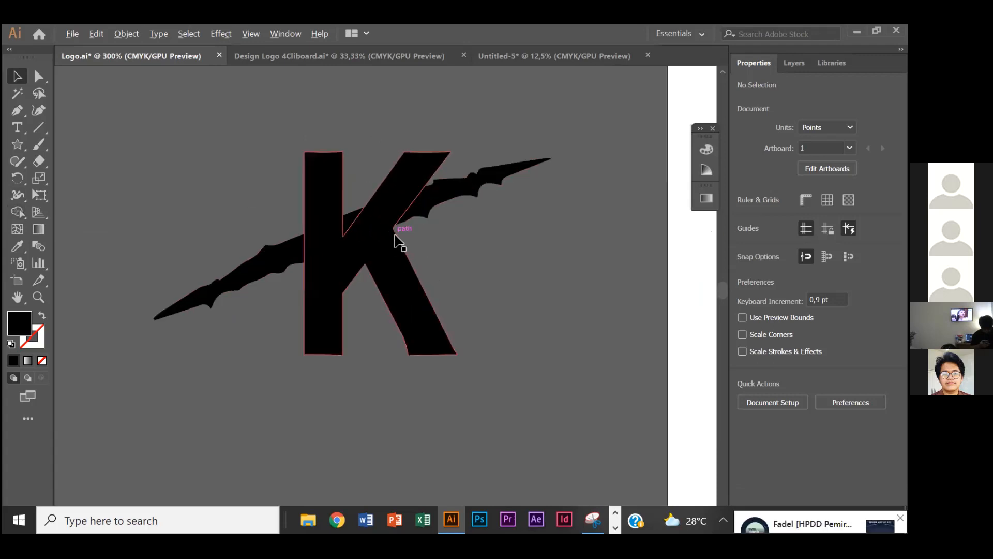
key(ctrl+equal)
click(462, 204)
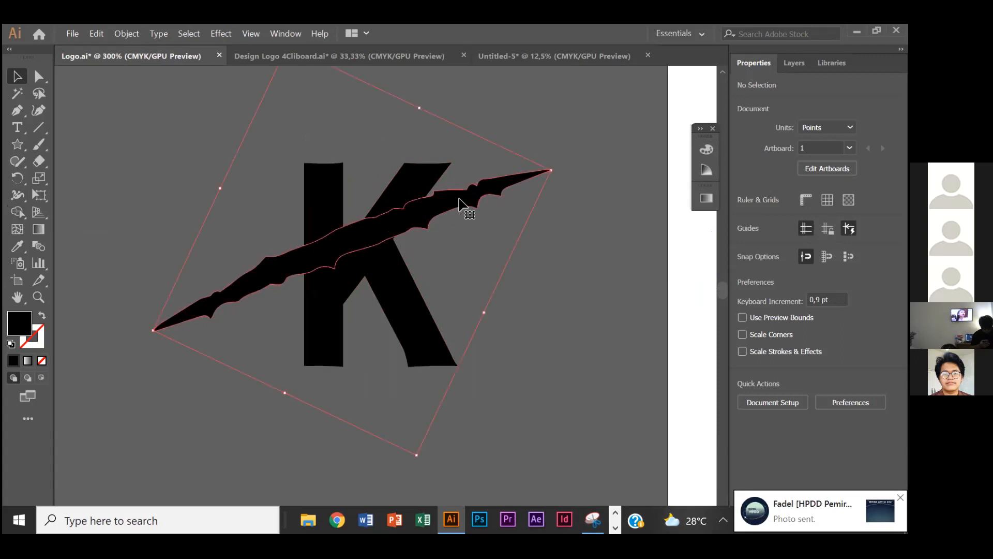
shift+click(417, 177)
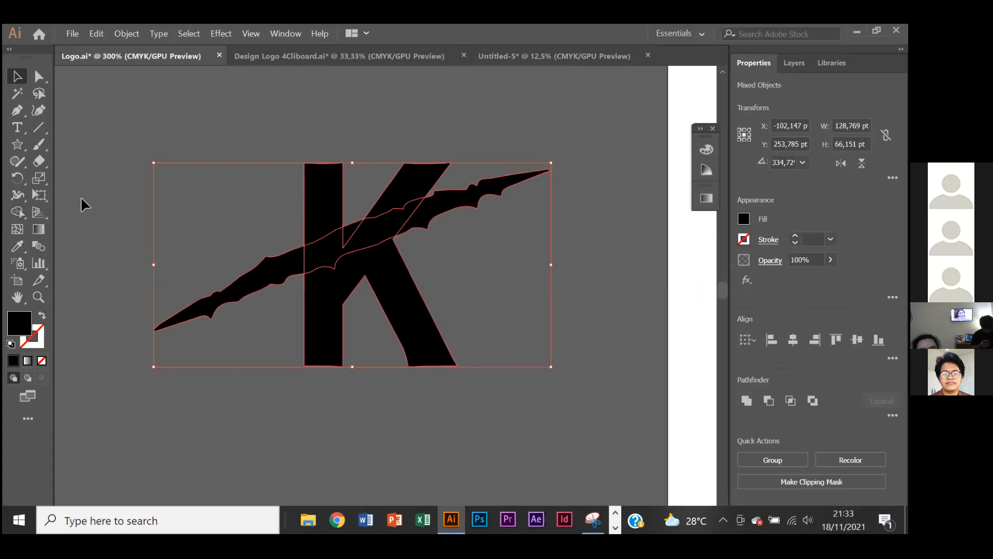
click(17, 213)
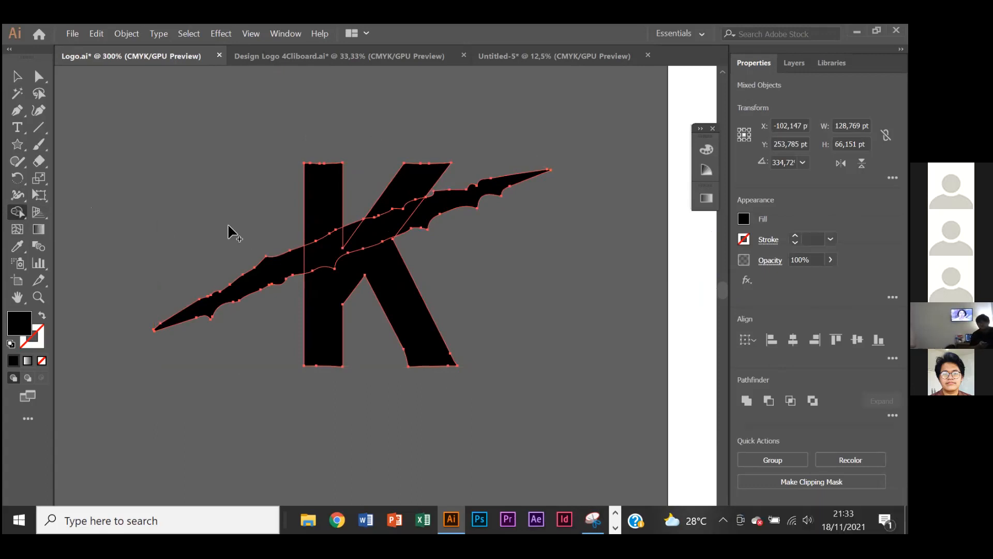
click(321, 253)
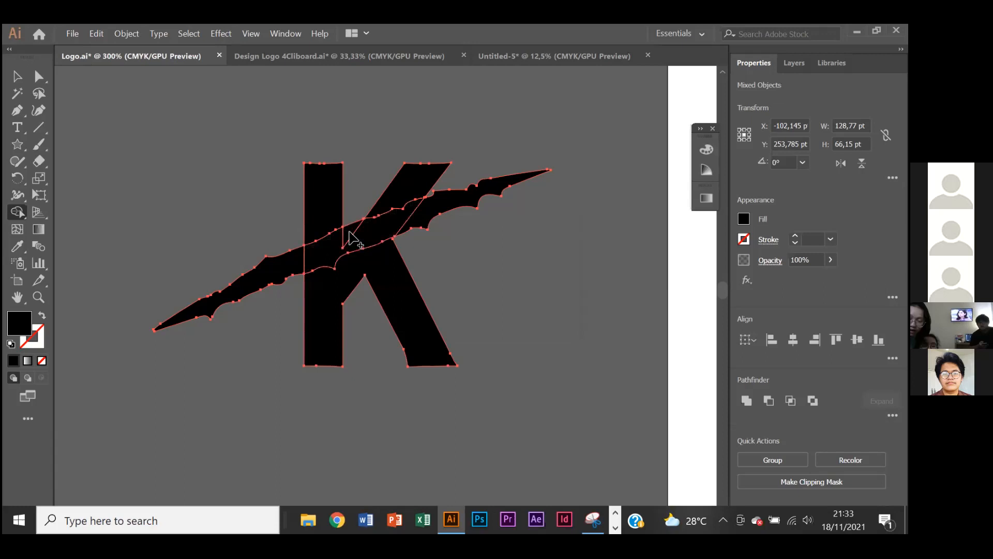
- Delete the scratch pieces projecting on both sides of the K and the overlapping band inside the letter
click(17, 76)
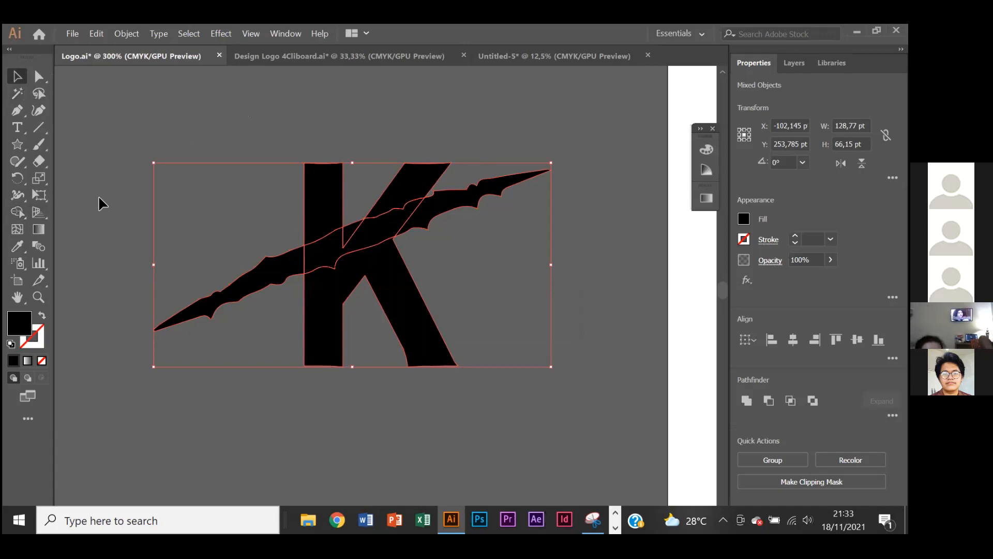
click(315, 141)
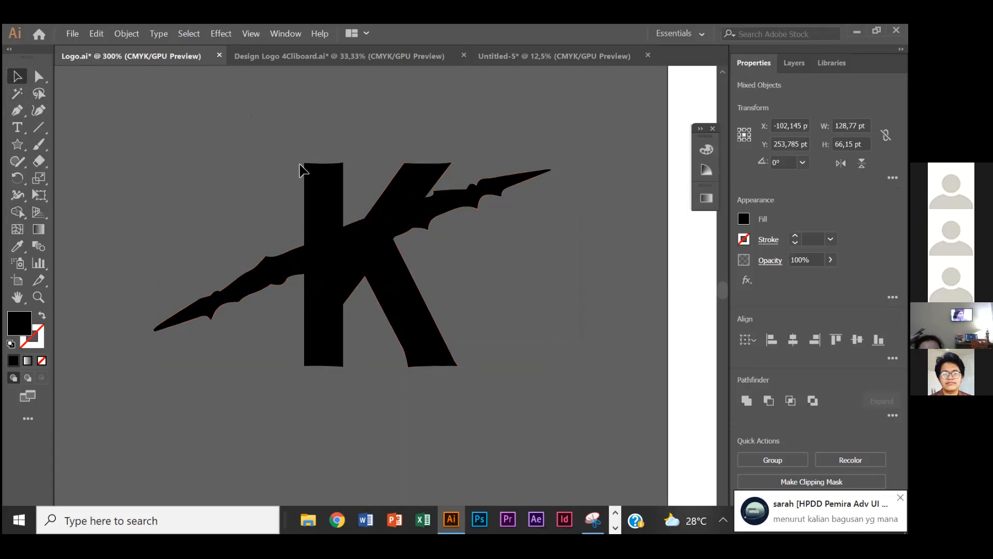
click(290, 260)
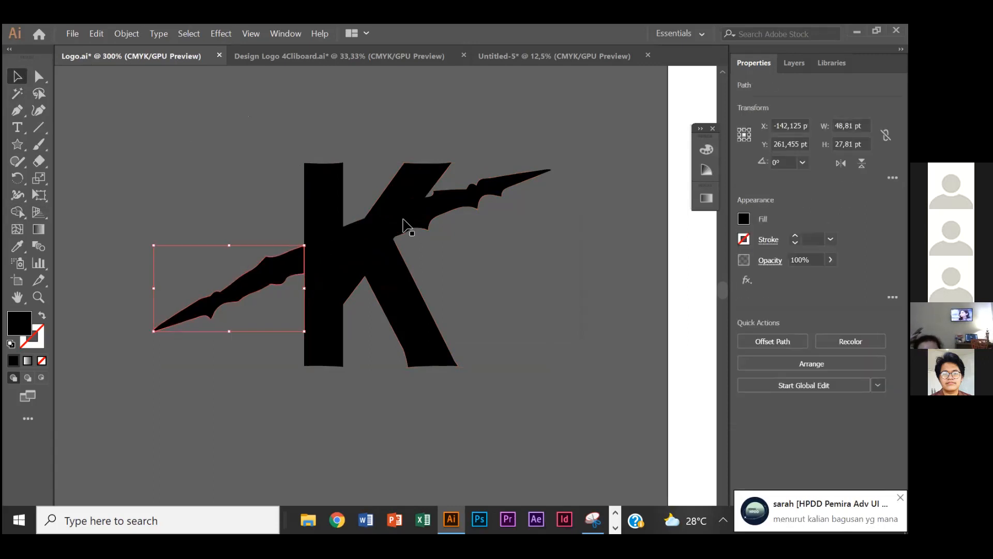
key(Delete)
click(473, 201)
key(Delete)
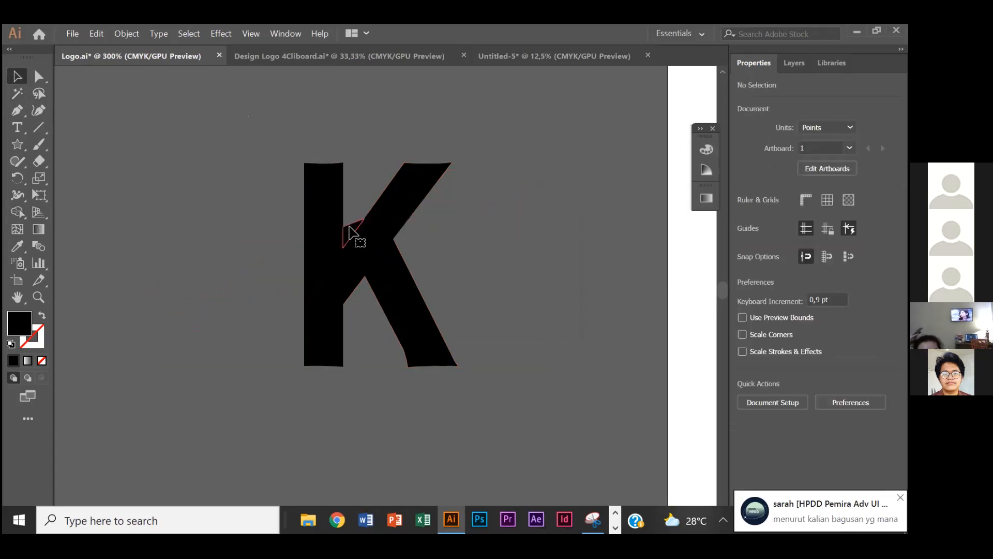
click(403, 234)
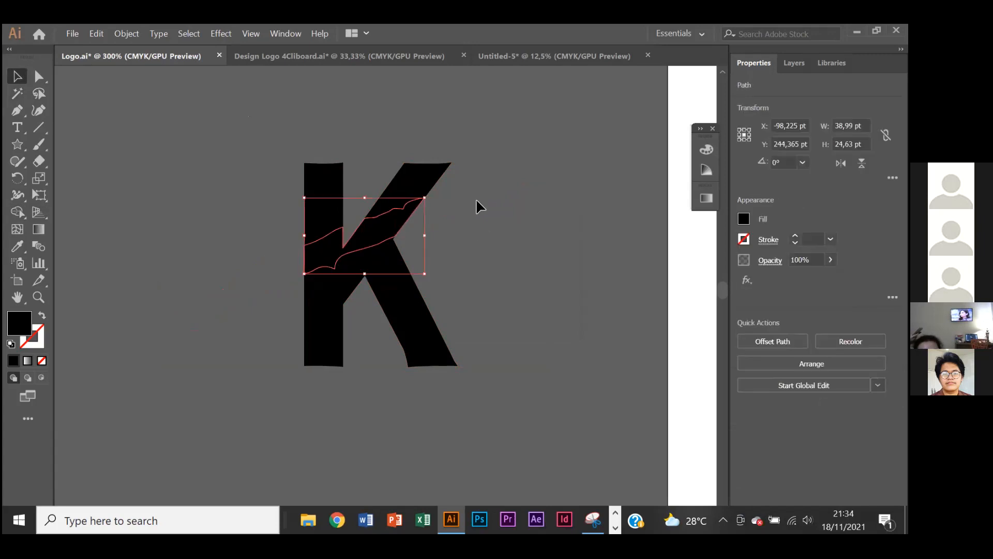
key(Delete)
- Examine the edges of the diagonal cut through the larger K up close and beside the orange letters
scroll(493, 163, down, 2)
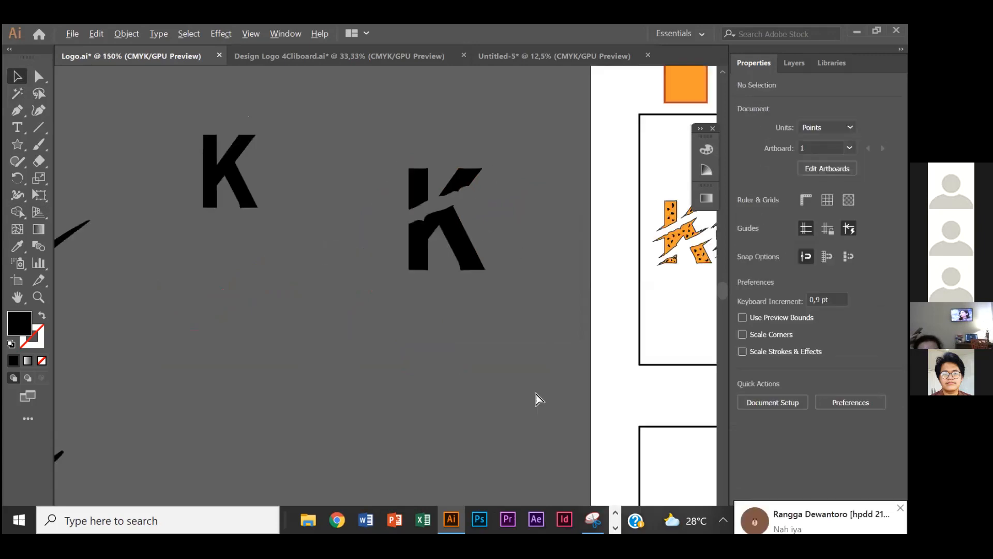
scroll(506, 293, right, 2)
scroll(504, 285, up, 1)
scroll(407, 236, up, 1)
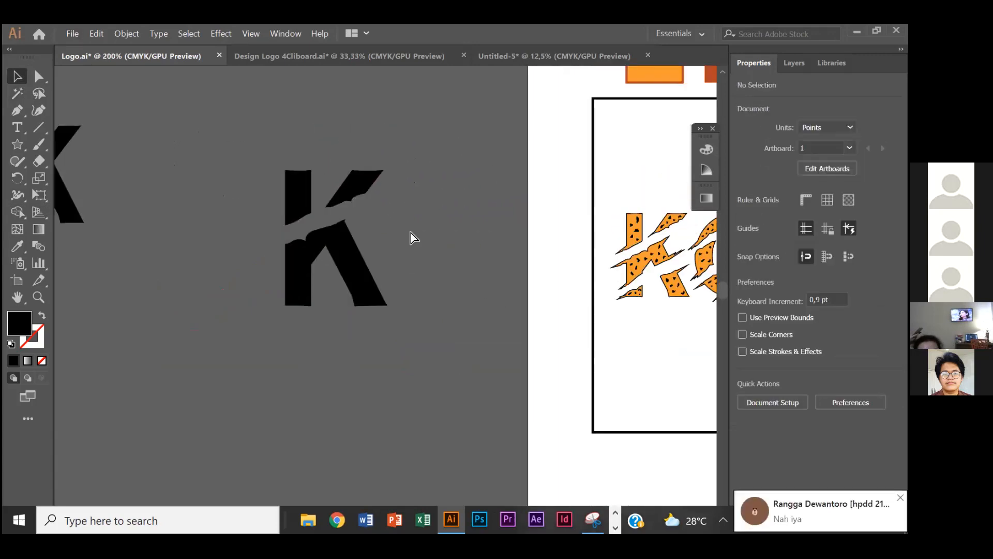
scroll(411, 232, left, 1)
scroll(368, 214, up, 1)
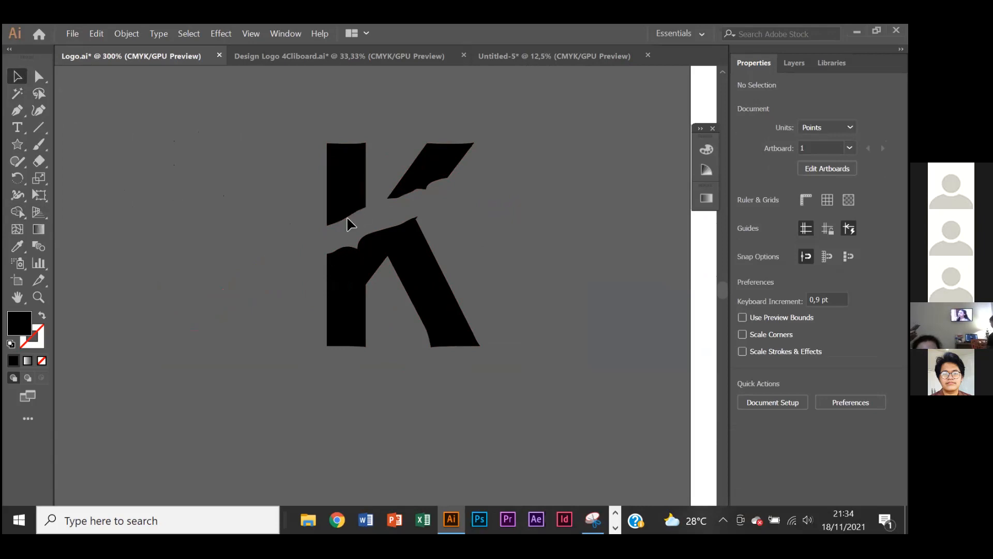
drag(336, 229, 371, 229)
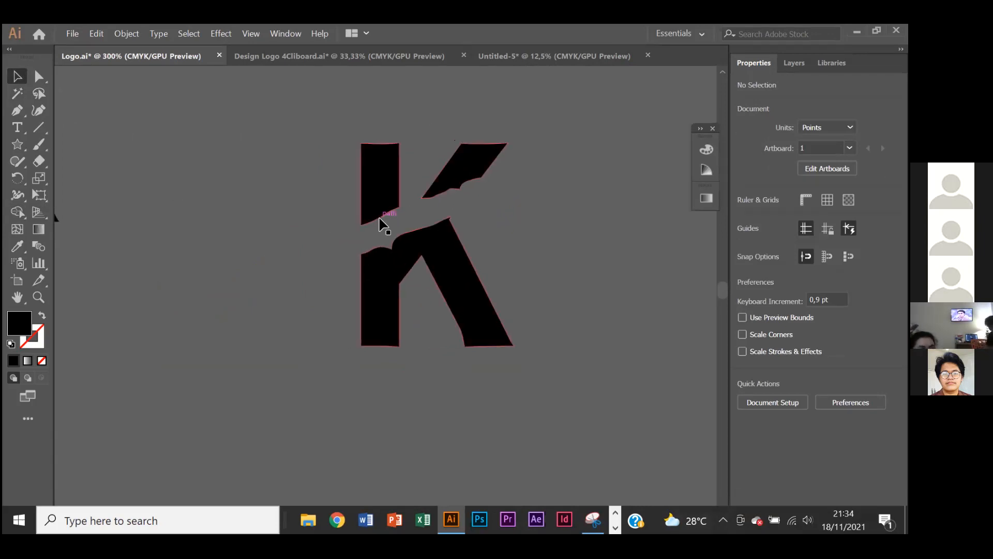
scroll(380, 219, up, 1)
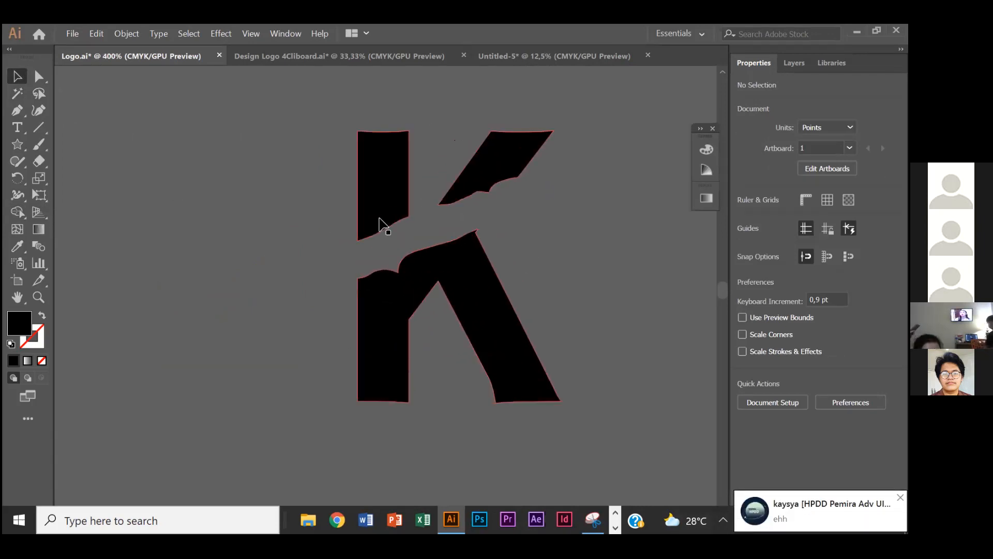
- Examine the pointed, torn tips on the orange KOLE letters and compare them with the plain cut edges of the black K
click(17, 111)
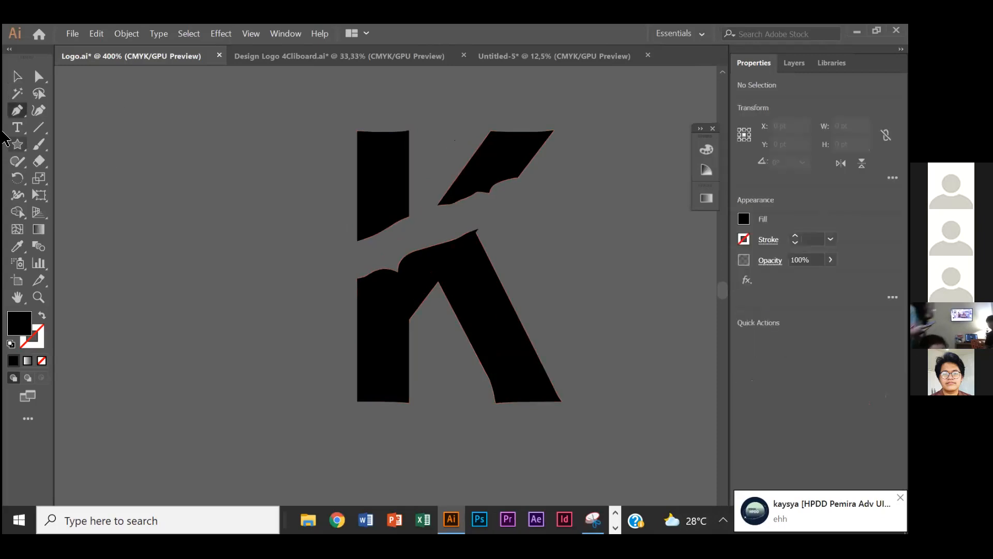
scroll(399, 277, down, 3)
scroll(453, 269, right, 3)
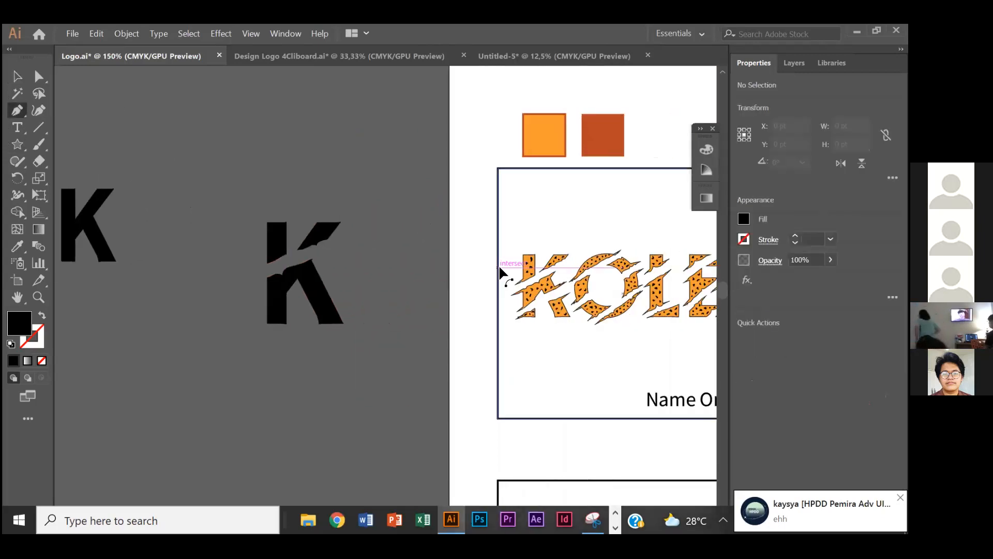
scroll(522, 279, up, 3)
scroll(523, 279, right, 2)
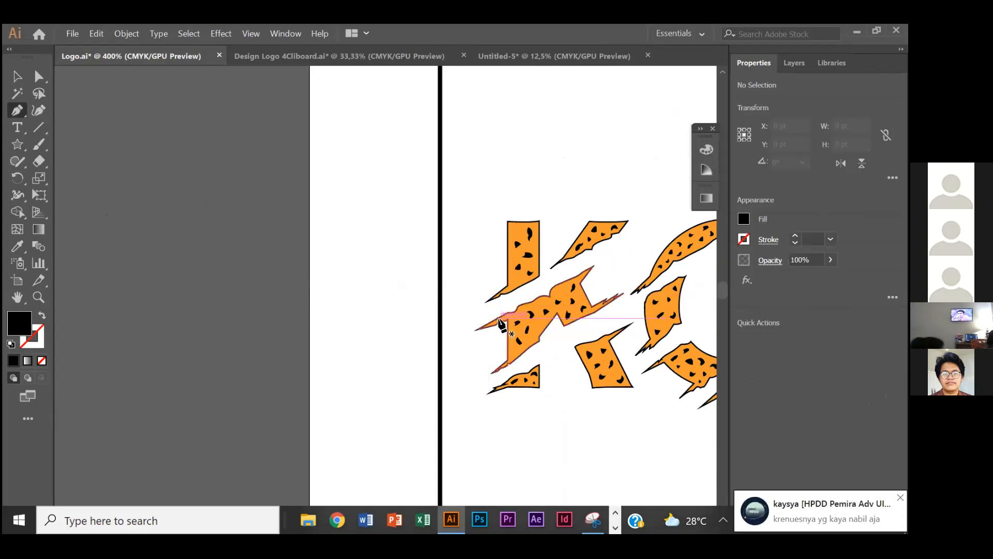
scroll(501, 324, right, 6)
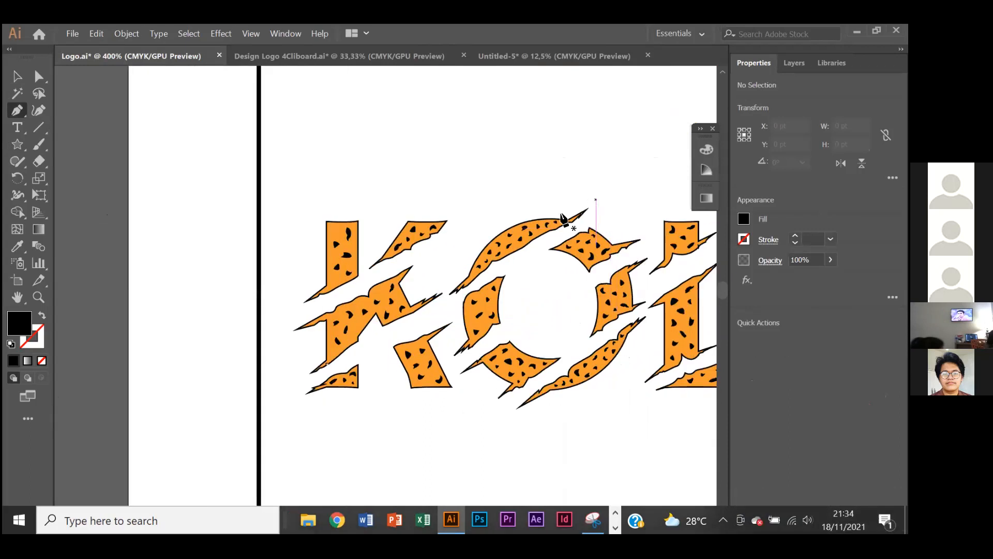
scroll(231, 299, left, 3)
scroll(237, 301, down, 2)
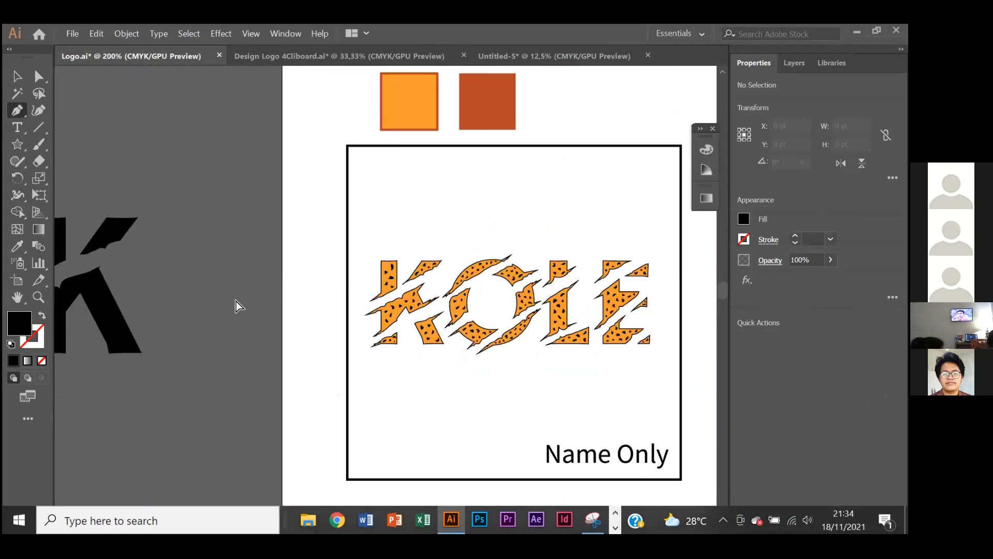
scroll(236, 302, left, 4)
scroll(239, 299, left, 3)
scroll(295, 274, up, 2)
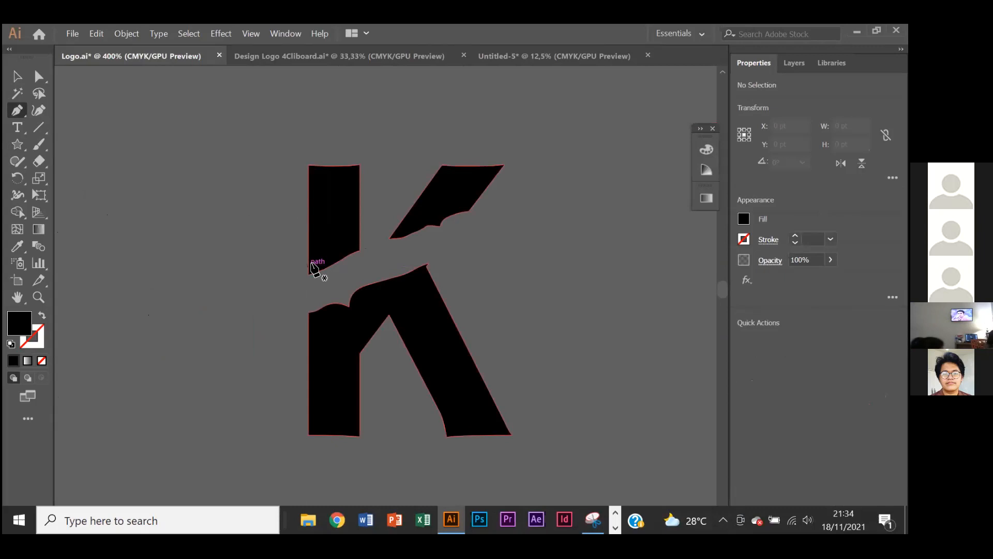
scroll(309, 263, up, 1)
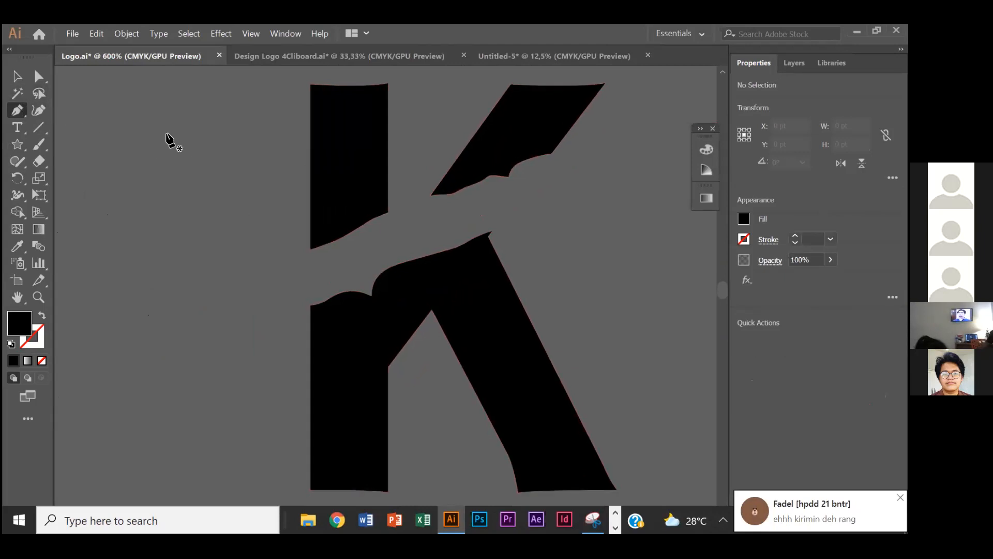
scroll(250, 146, down, 2)
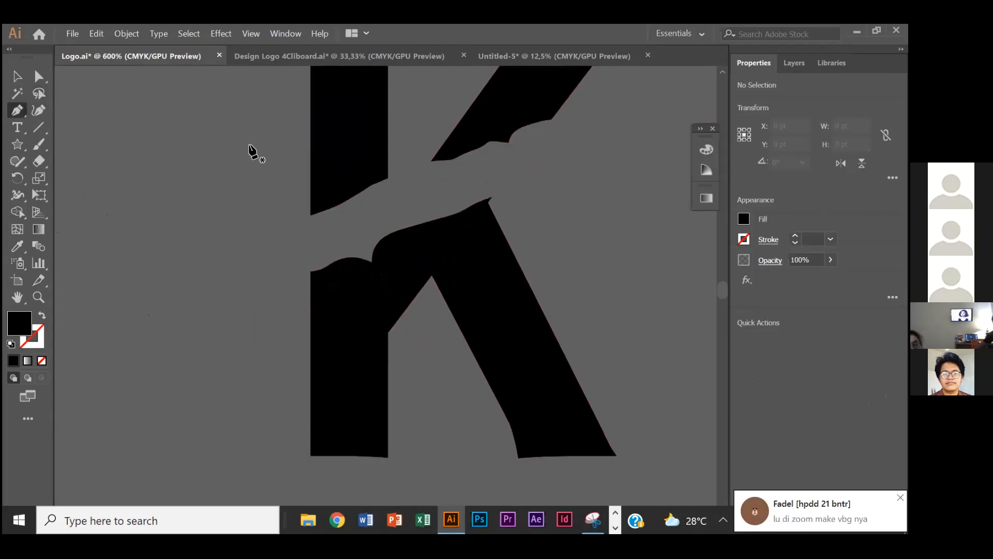
click(311, 189)
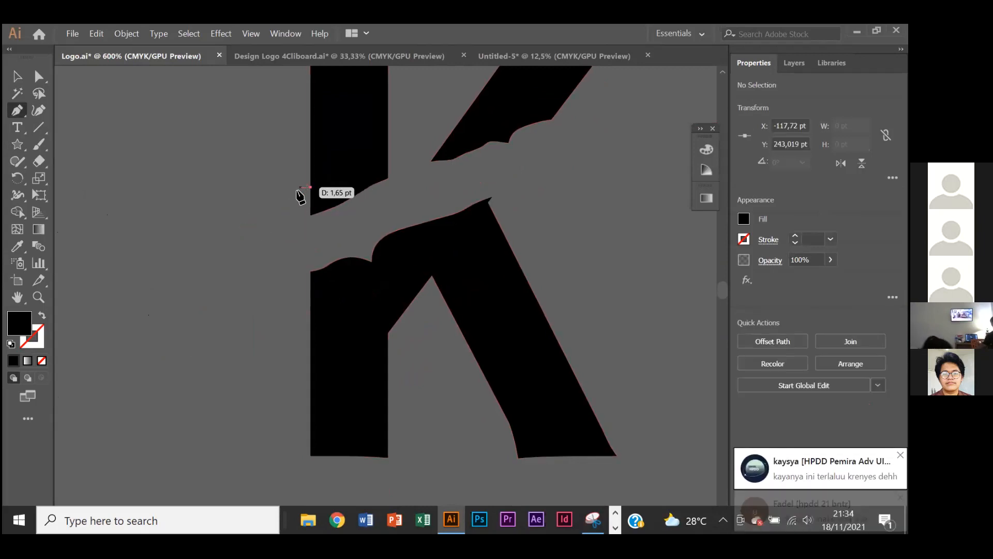
scroll(300, 197, up, 2)
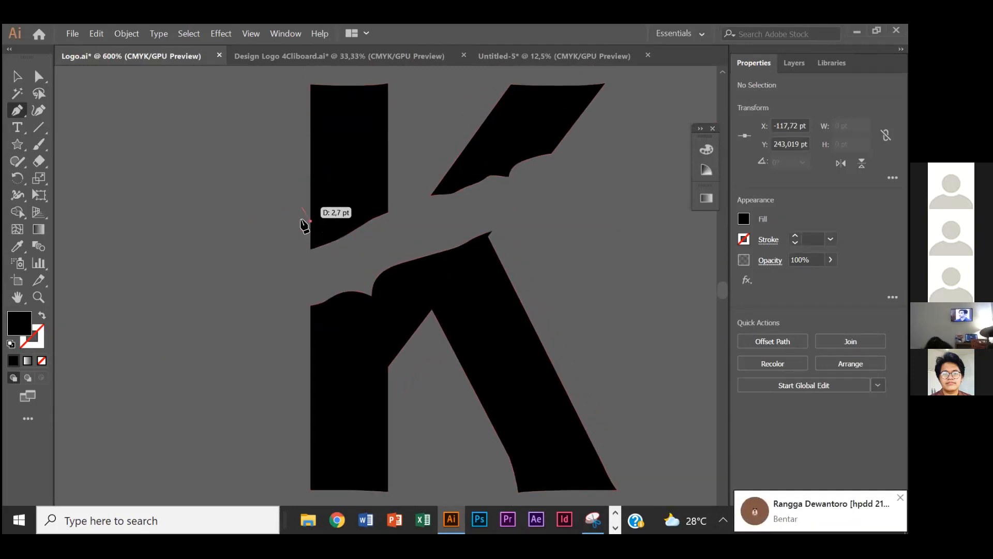
key(v)
key(p)
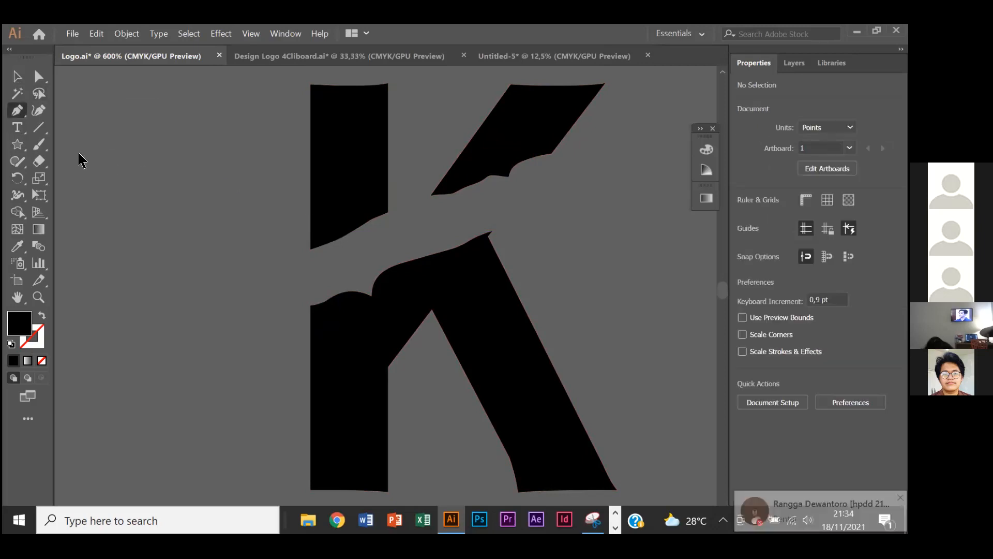
- Start a spike with the Pen tool on the upper stem's outer edge above the cut, placing its tip about 16 pt out and 11 pt lower
scroll(288, 250, up, 1)
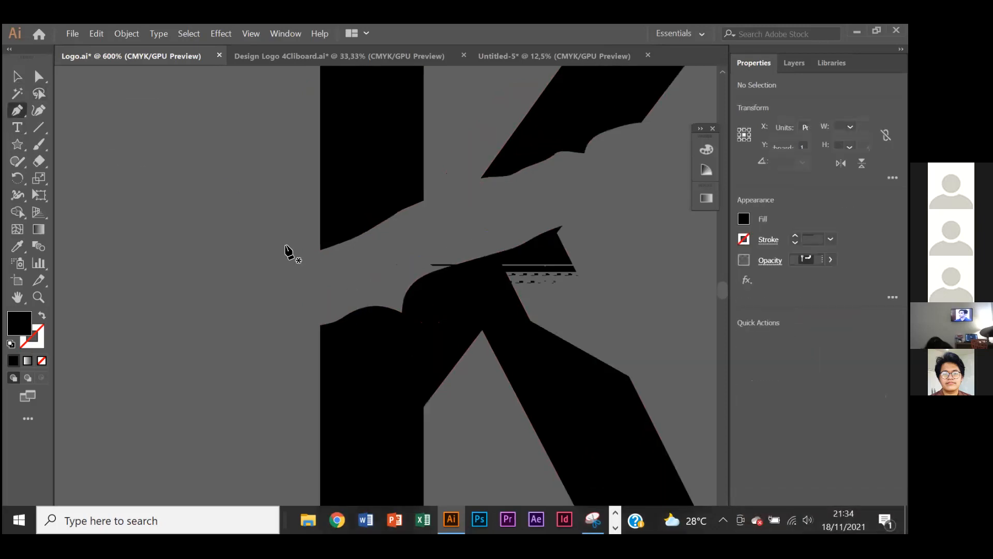
click(320, 209)
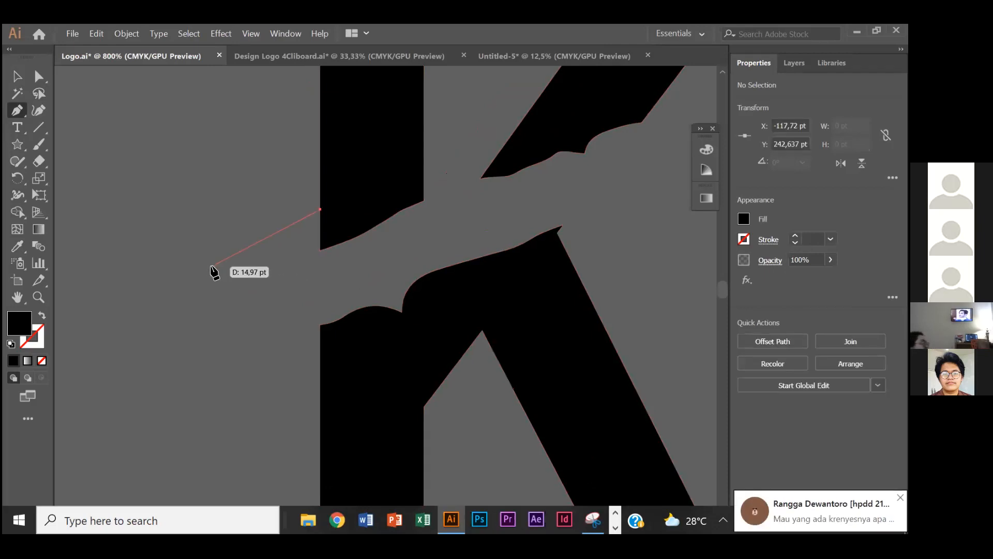
scroll(199, 294, down, 1)
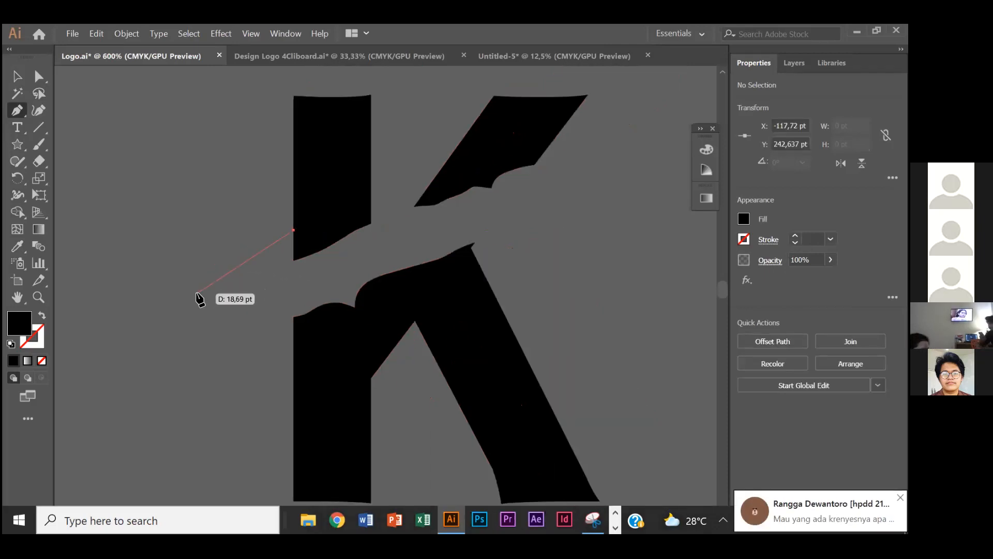
click(198, 296)
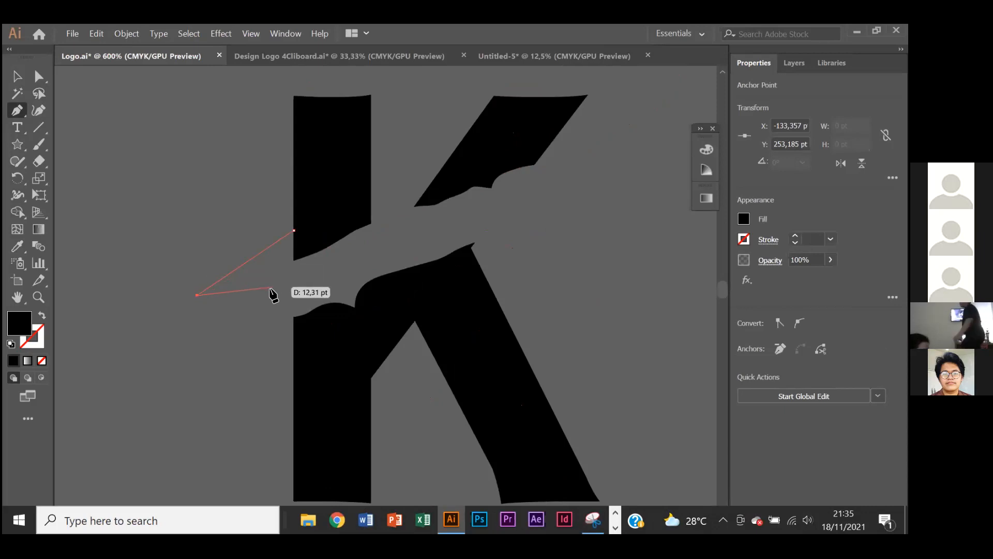
click(294, 259)
scroll(371, 304, down, 1)
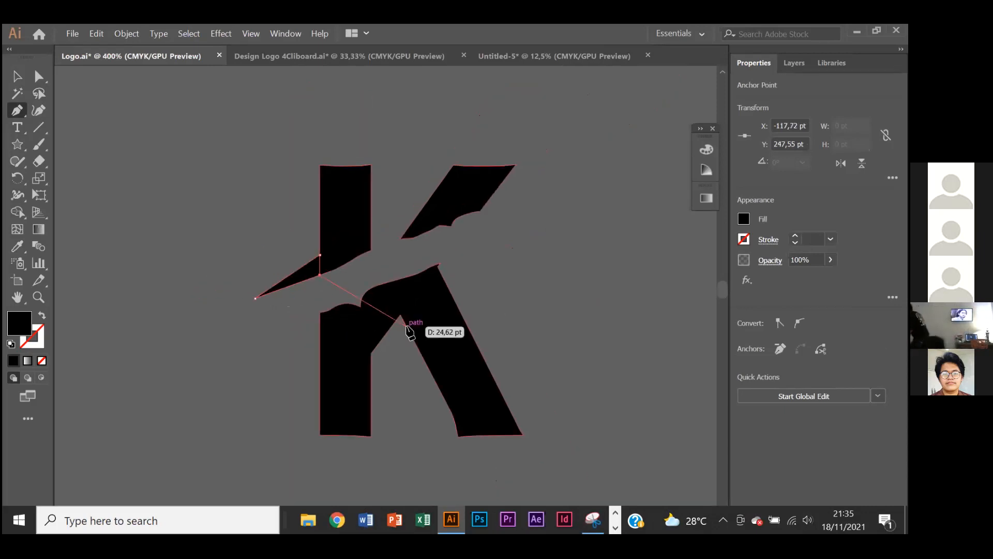
key(ctrl+z)
- Draw the spike's jagged lower edge from the tip back to the stem's corner at the cut, then deselect it
scroll(320, 293, up, 2)
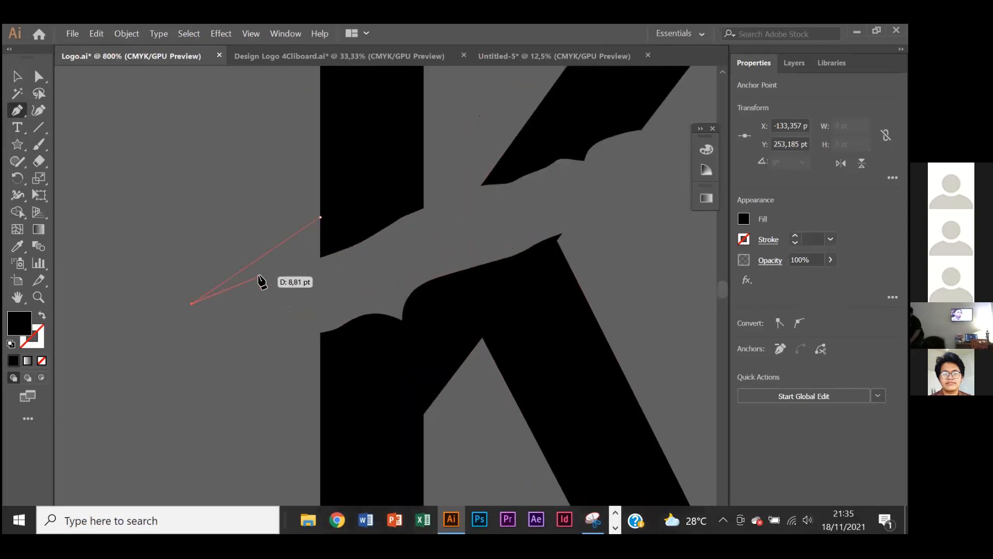
click(247, 279)
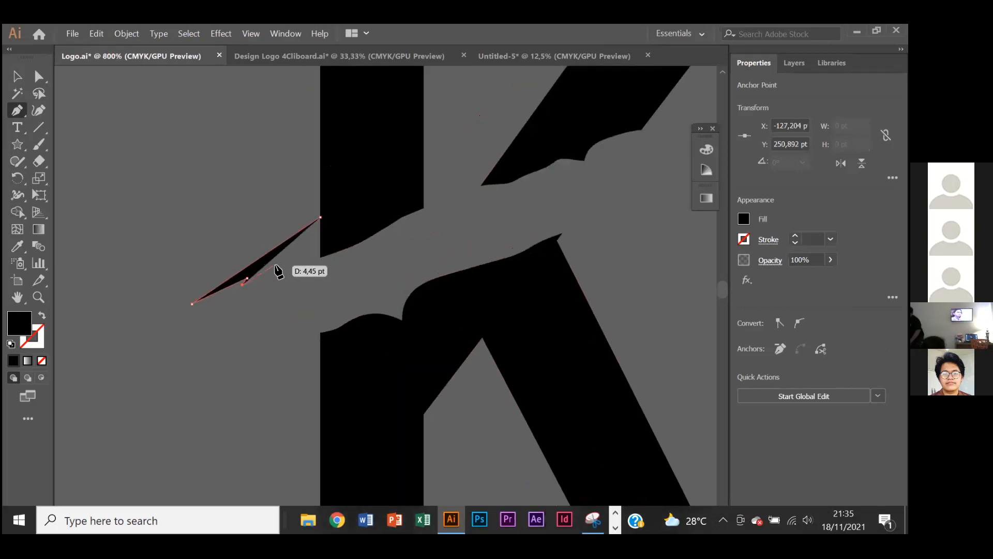
drag(287, 265, 305, 265)
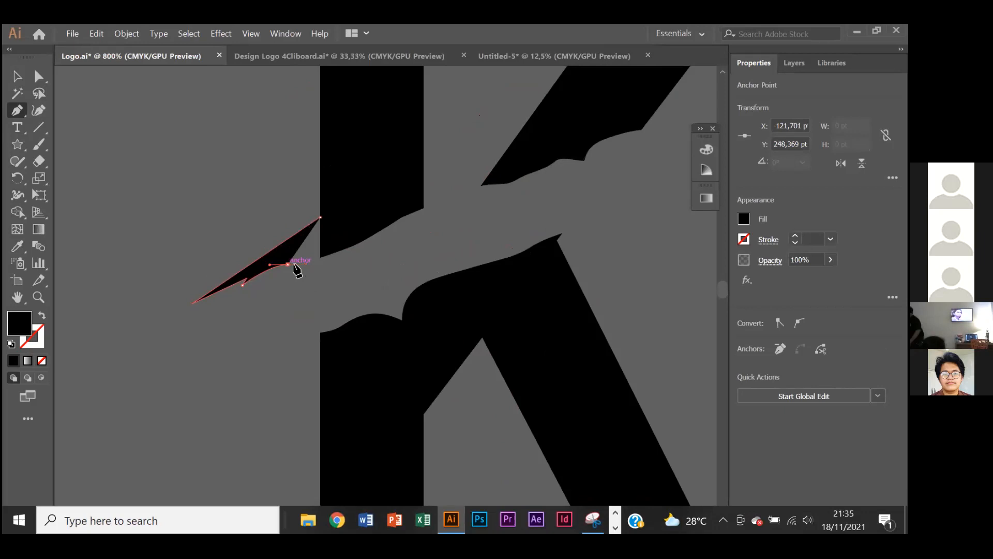
click(319, 256)
scroll(368, 227, down, 2)
click(17, 77)
click(520, 299)
- Duplicate the spike down beside the lower part of the K's stem and reflect the copy across the horizontal axis
scroll(417, 290, up, 1)
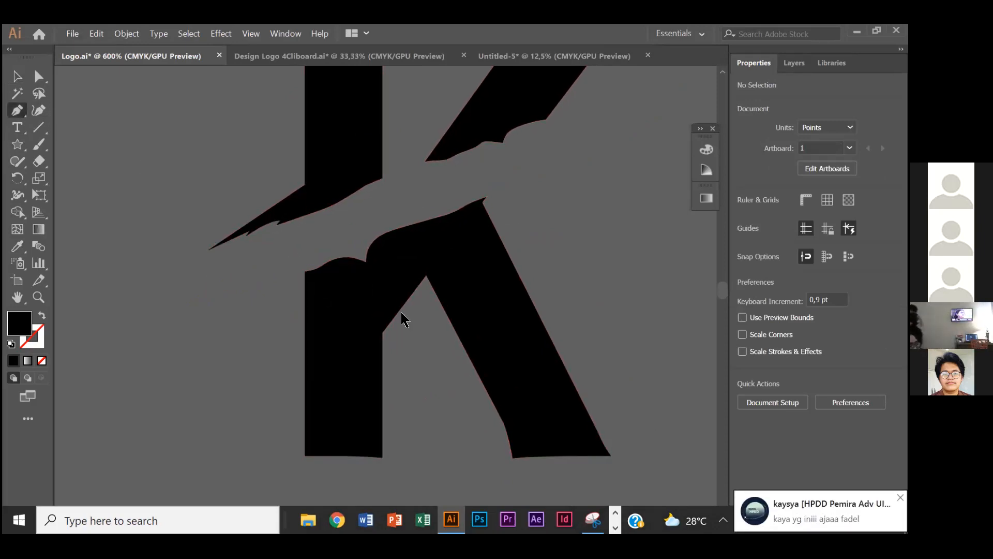
click(20, 77)
drag(299, 203, 299, 302)
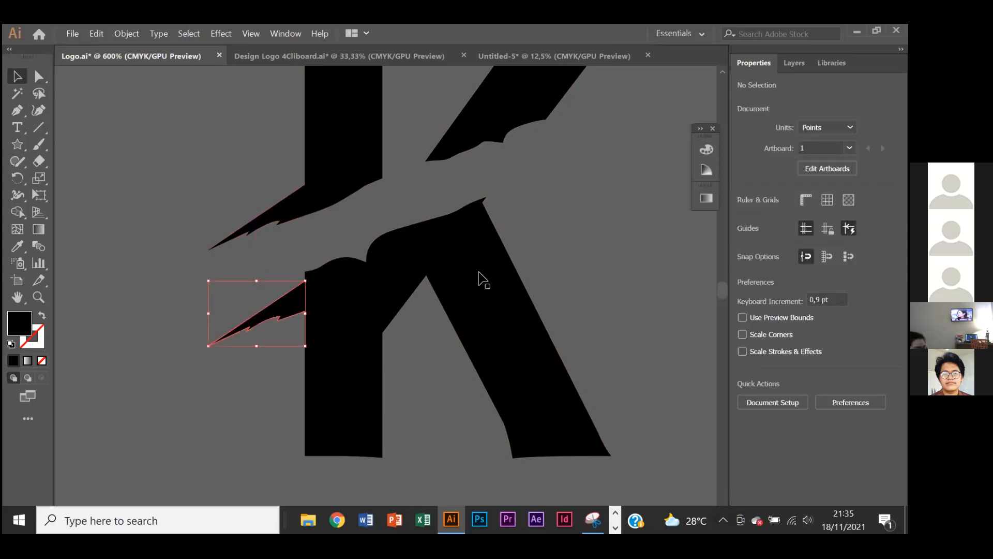
right_click(302, 305)
mouse_move(430, 452)
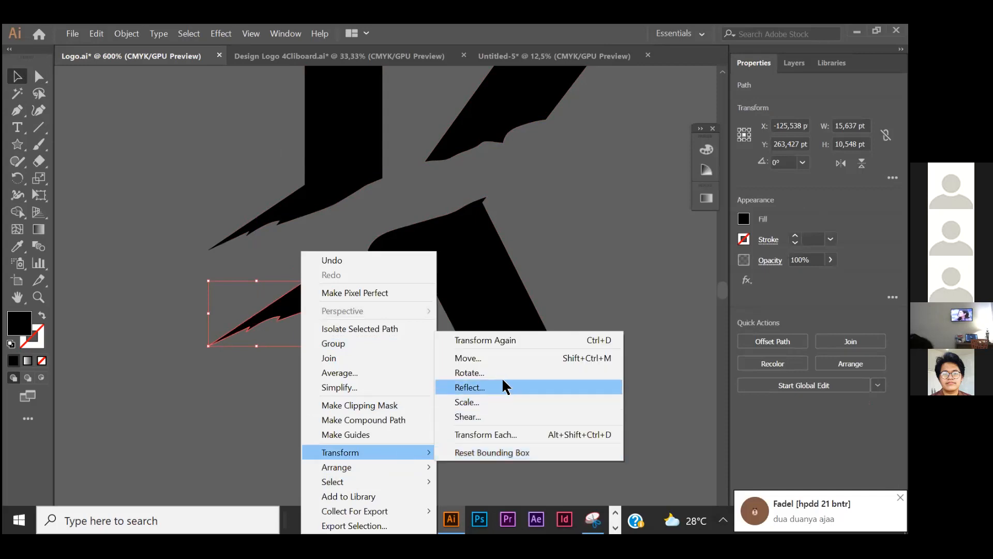
click(508, 386)
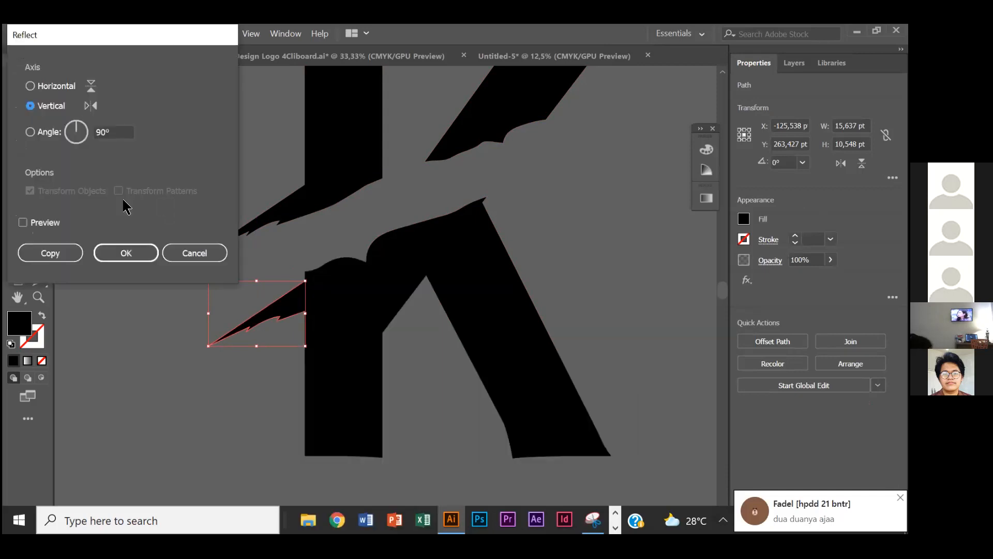
click(60, 86)
click(118, 253)
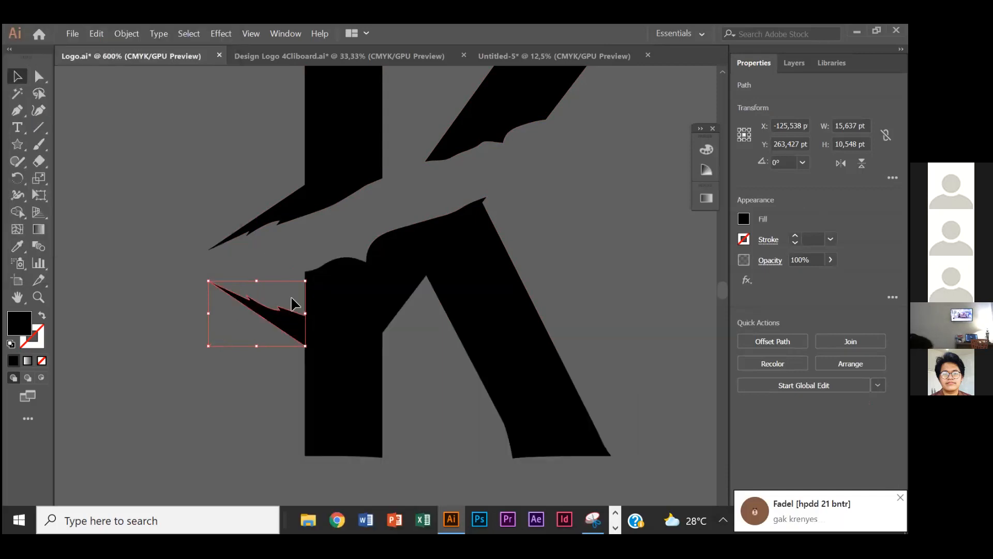
- Rotate the mirrored spike to a flatter angle, fit it against the lower stem just below the cut, and deselect it
drag(307, 276, 269, 255)
mouse_move(302, 297)
mouse_down()
mouse_move(327, 290)
mouse_move(317, 289)
mouse_move(342, 304)
mouse_move(317, 296)
mouse_up()
scroll(570, 268, down, 2)
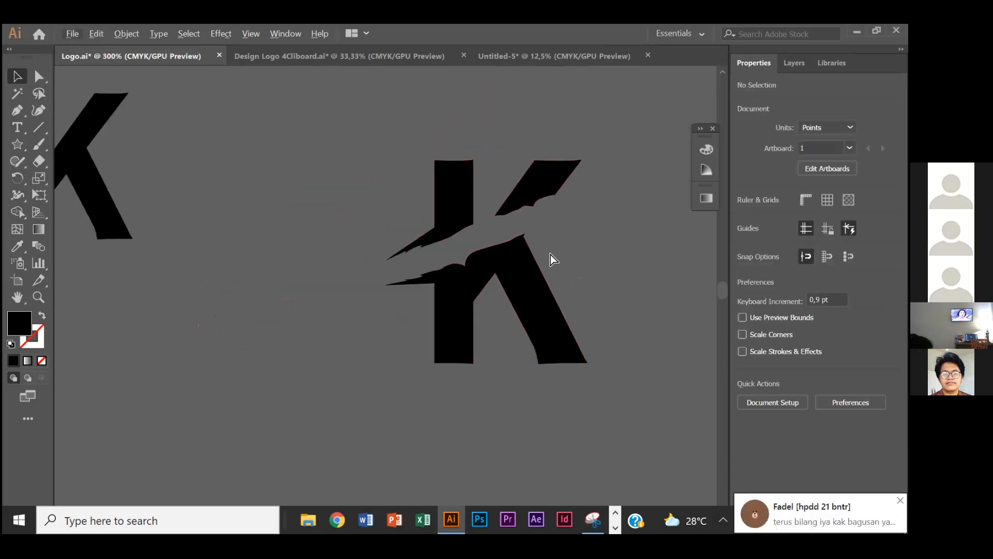
- Compare the spiked cut on the black K with the torn letter edges of the orange KOLE logo
scroll(550, 253, right, 3)
scroll(524, 249, down, 4)
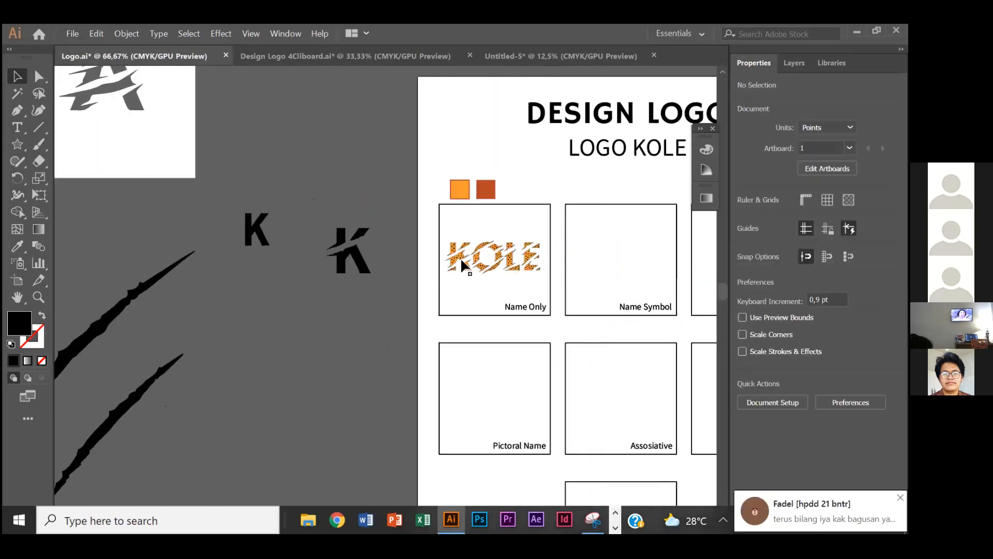
scroll(460, 256, up, 6)
scroll(574, 246, right, 4)
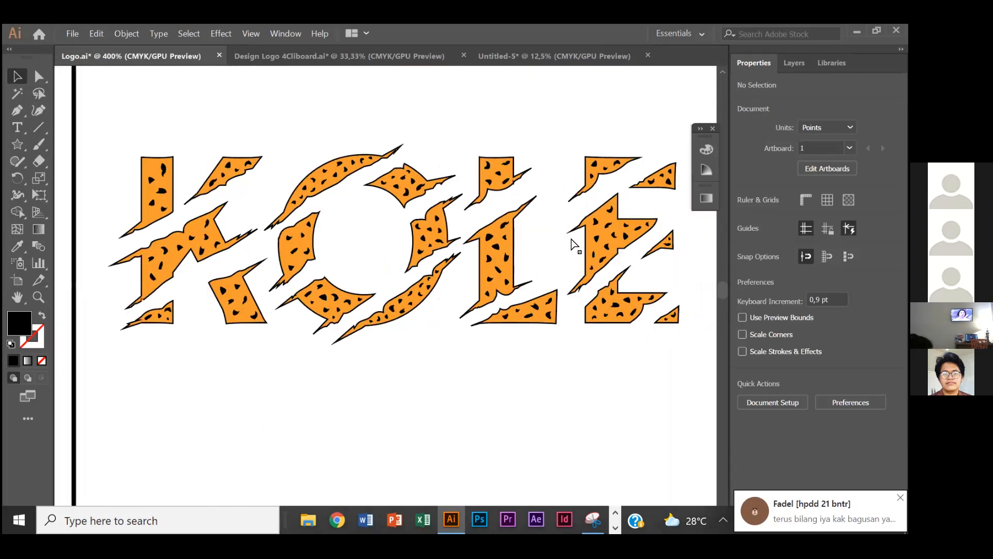
scroll(615, 238, down, 2)
scroll(469, 300, left, 3)
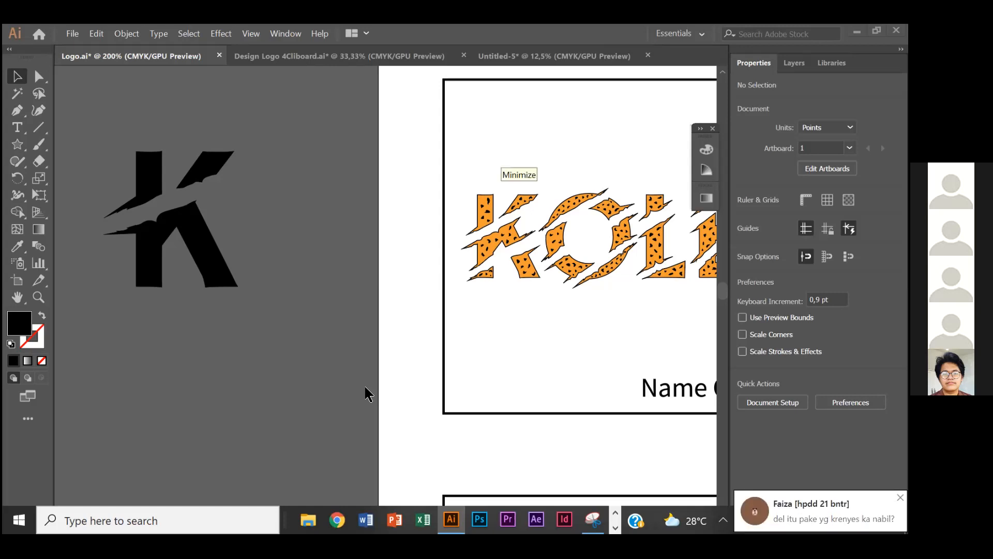
scroll(106, 158, left, 2)
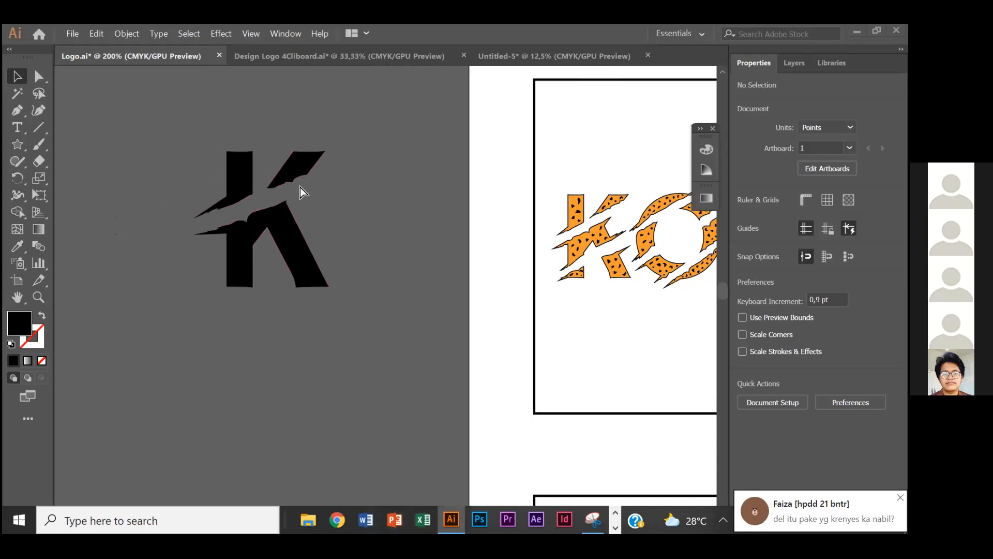
scroll(300, 187, down, 1)
scroll(300, 187, left, 1)
scroll(300, 188, up, 2)
scroll(382, 179, right, 2)
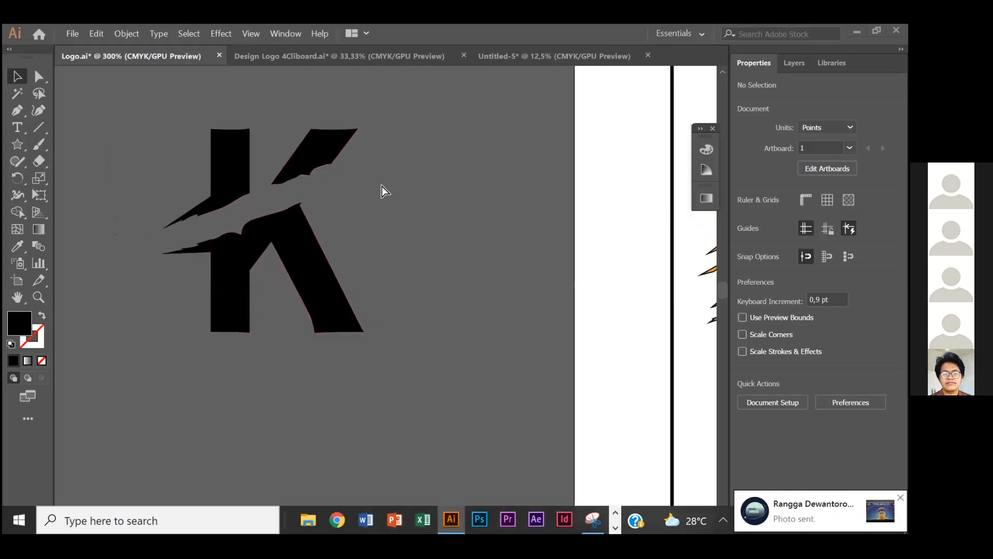
- Review the KOLE logo sheet, looking over the Name Only, Name Symbol and Initial Letter boxes beside the scratched K
scroll(381, 186, down, 3)
scroll(458, 188, right, 5)
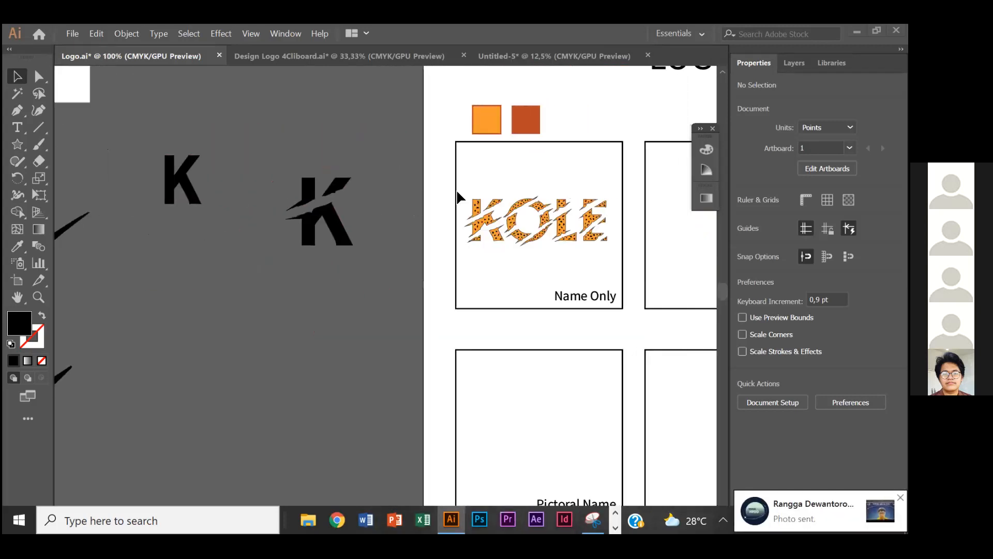
scroll(462, 187, right, 3)
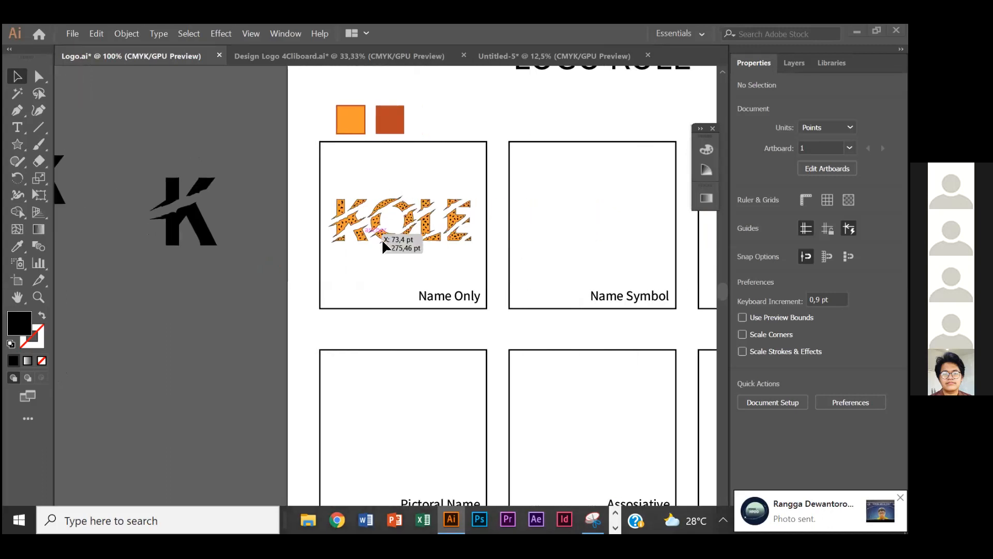
scroll(414, 261, left, 2)
scroll(440, 274, up, 3)
scroll(450, 280, down, 3)
scroll(446, 290, right, 3)
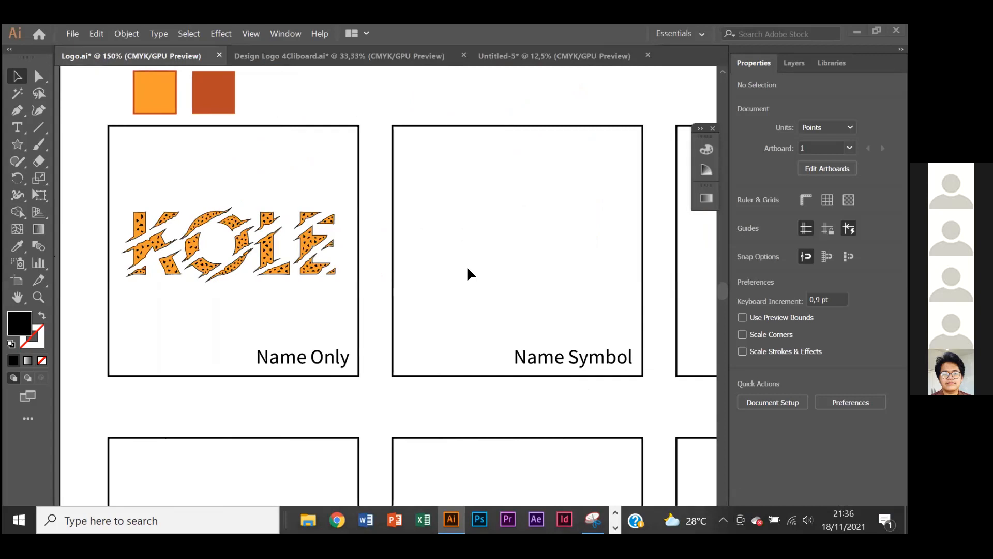
scroll(467, 273, down, 2)
scroll(468, 272, right, 2)
scroll(472, 267, down, 1)
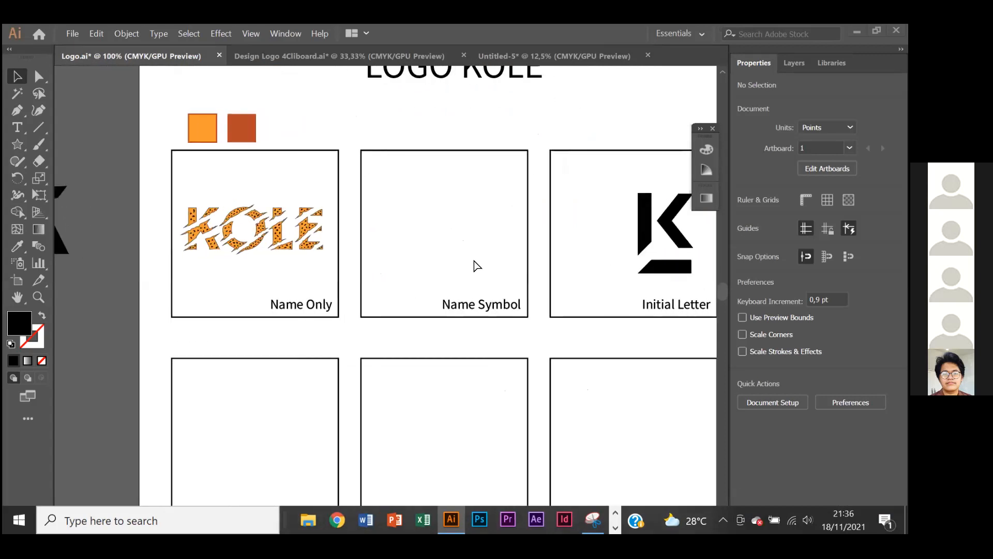
scroll(474, 264, left, 2)
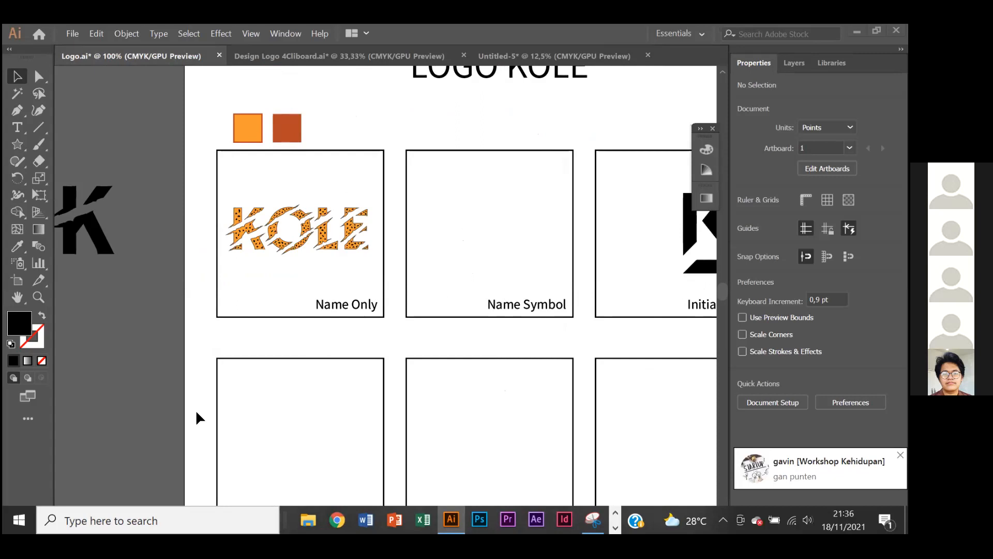
- Duplicate the plain K text below the original and replace the copy's letter with TUTORIAL
scroll(195, 409, left, 5)
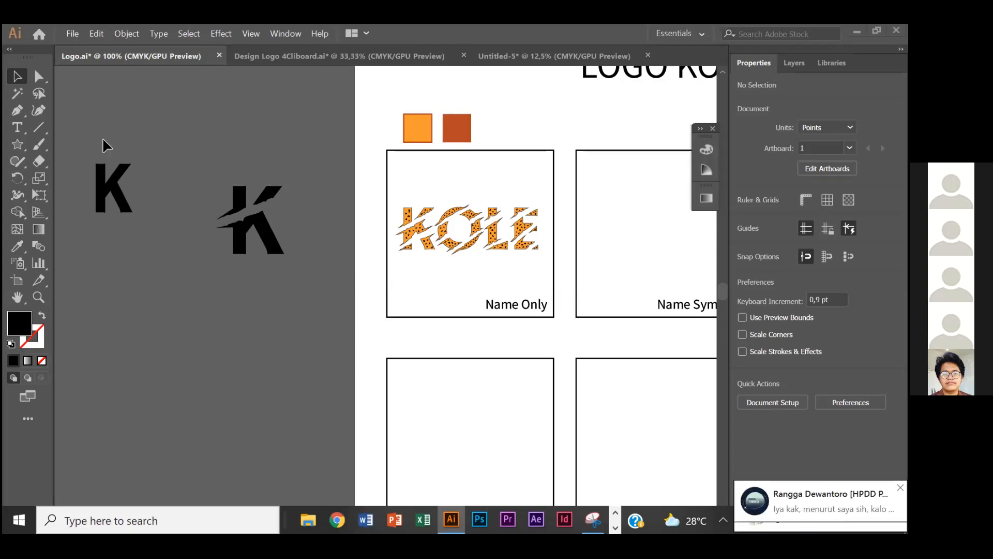
scroll(152, 210, left, 3)
drag(192, 191, 191, 310)
double_click(159, 296)
key(ctrl+a)
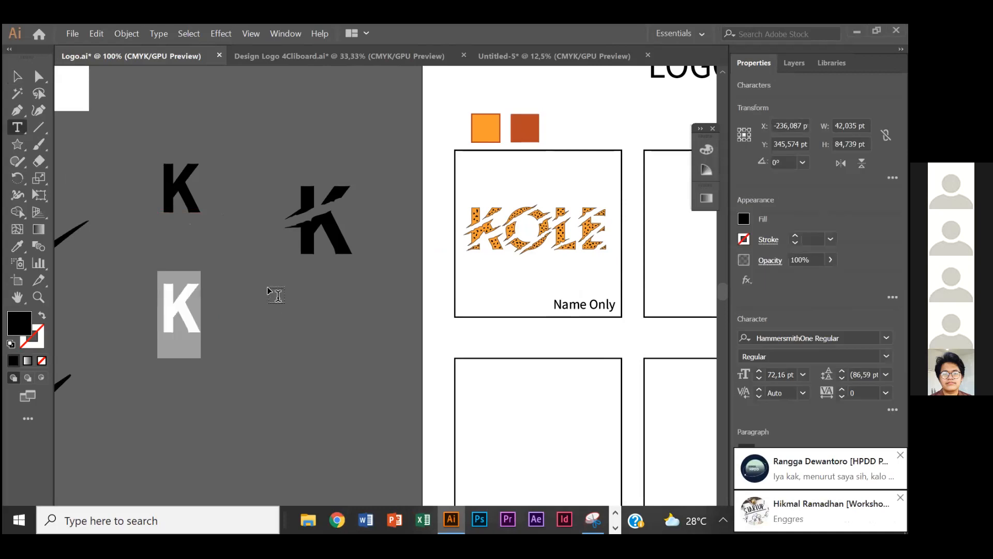
text(TUTORIAL)
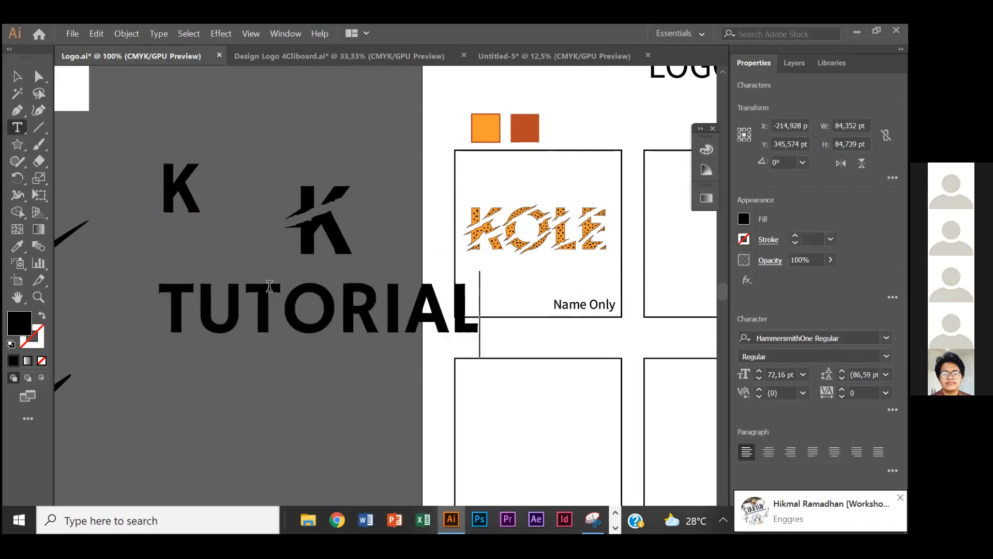
- Shift the TUTORIAL text so it sits clear of the logo sheet, under the two K letters, and deselect it
click(18, 75)
drag(233, 293, 156, 316)
click(294, 202)
scroll(299, 300, left, 1)
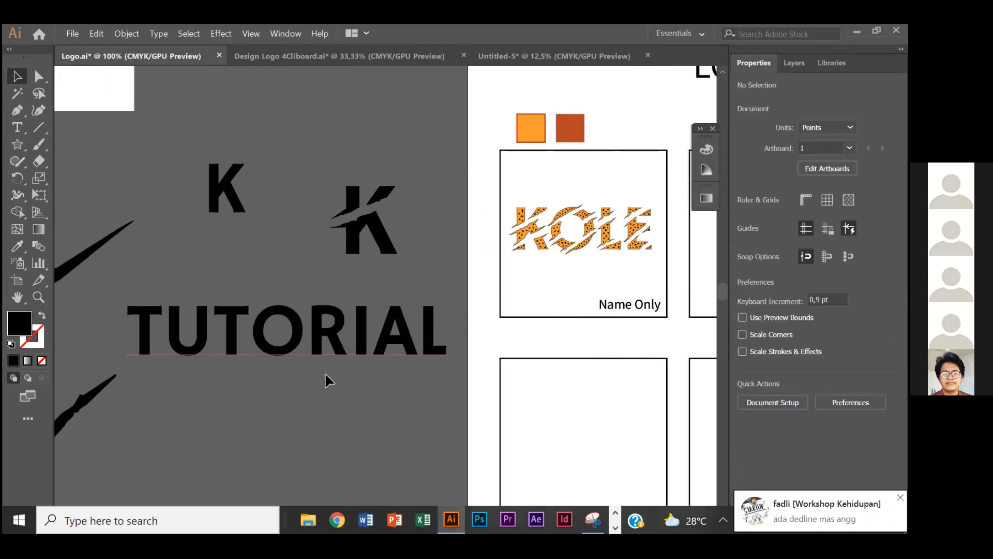
scroll(325, 374, down, 1)
scroll(325, 372, up, 2)
scroll(329, 357, left, 2)
scroll(332, 353, down, 2)
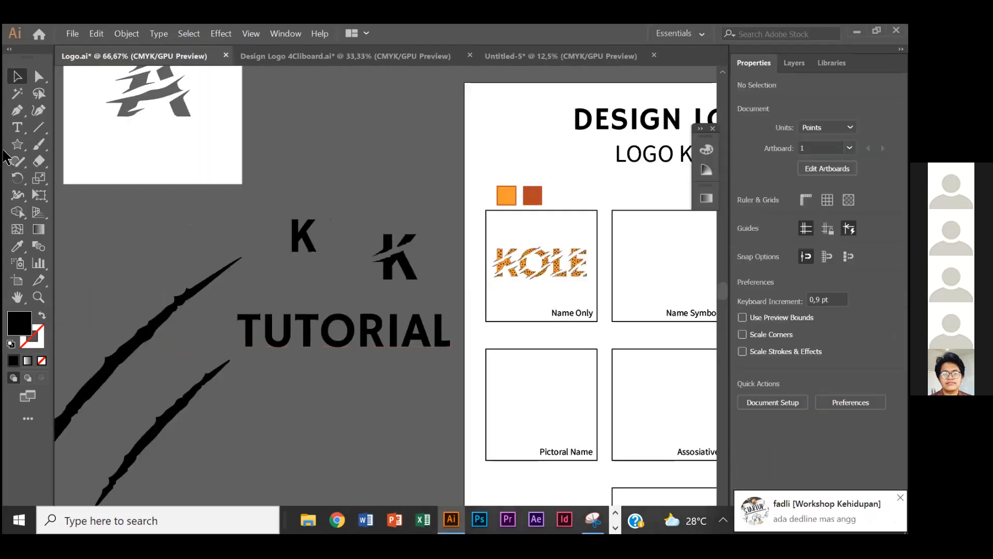
- Replace the TUTORIAL text with CEMILAN PASAR
click(10, 128)
click(305, 329)
key(ctrl+a)
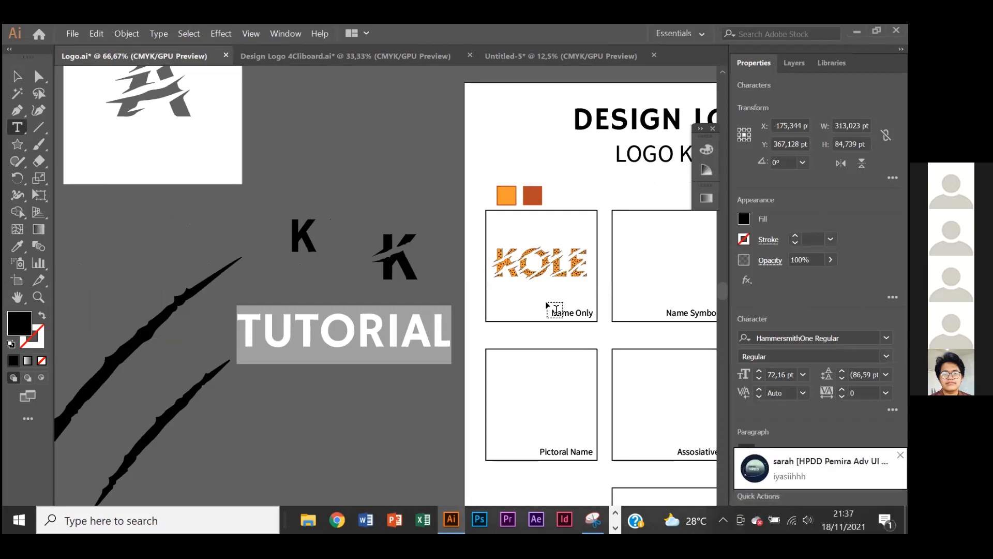
text(JA)
key(BackSpace)
key(BackSpace)
text(CEIL)
key(BackSpace)
text(MUIK)
key(BackSpace)
key(BackSpace)
key(BackSpace)
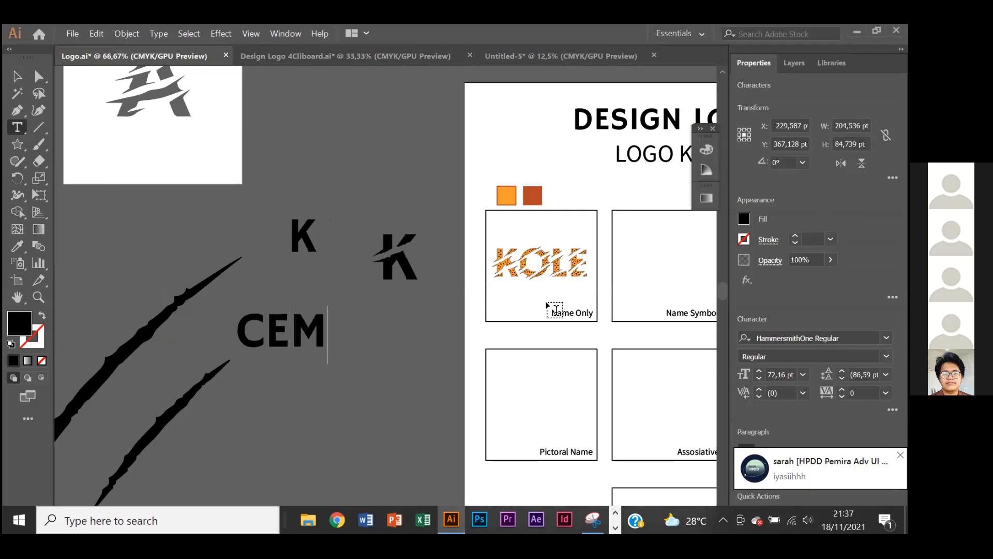
text(ILAN PASAR)
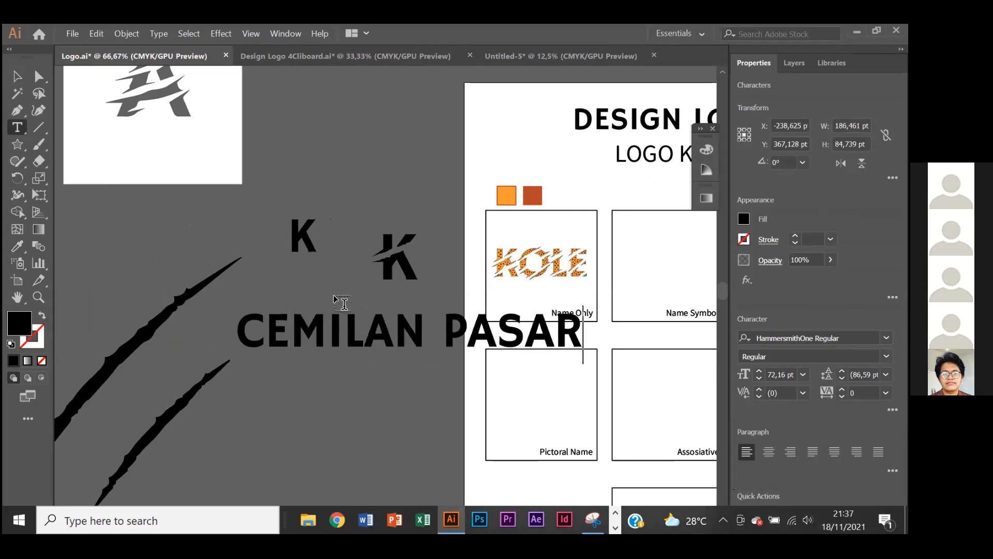
- Scale the CEMILAN PASAR text to about 71 pt and move it above the two K letters
click(17, 78)
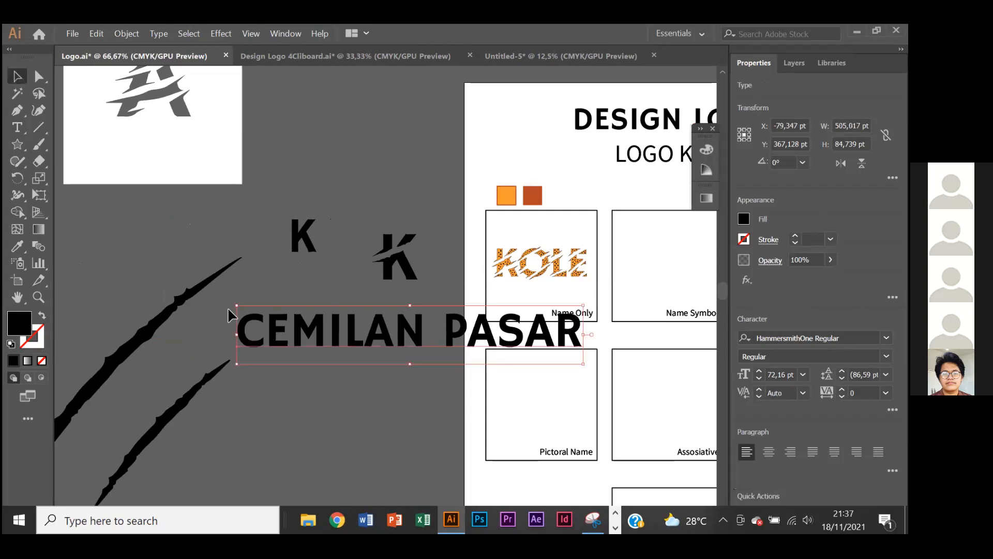
drag(236, 307, 242, 306)
drag(286, 327, 219, 109)
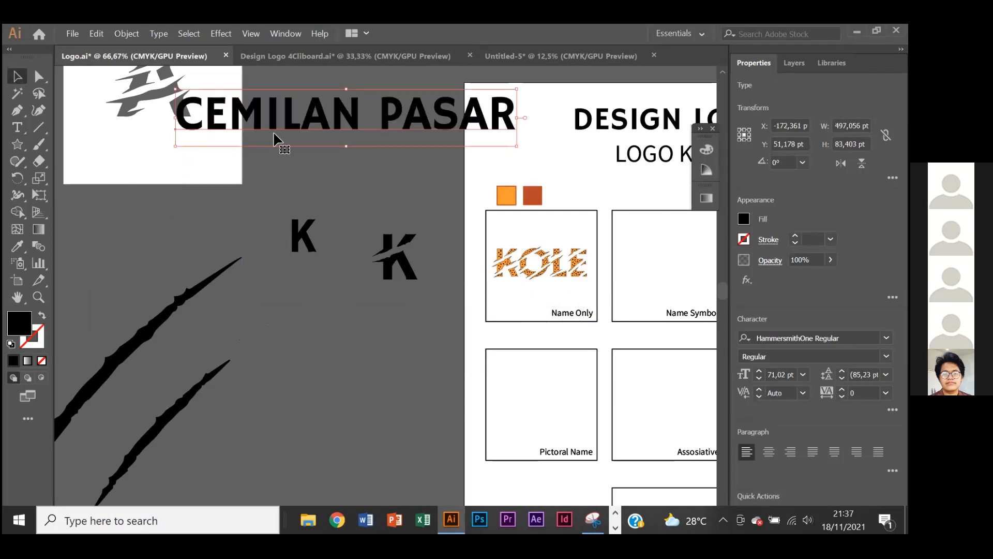
drag(274, 132, 294, 157)
- Delete the word PASAR from the text line and duplicate the remaining CEMILAN line directly below itself
double_click(383, 140)
drag(383, 140, 538, 140)
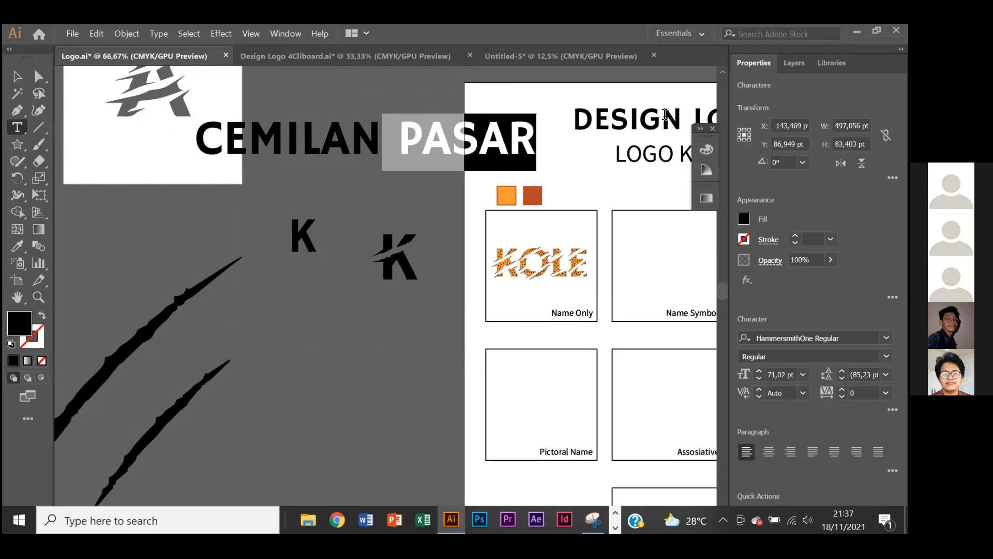
key(BackSpace)
click(17, 76)
drag(330, 148, 361, 157)
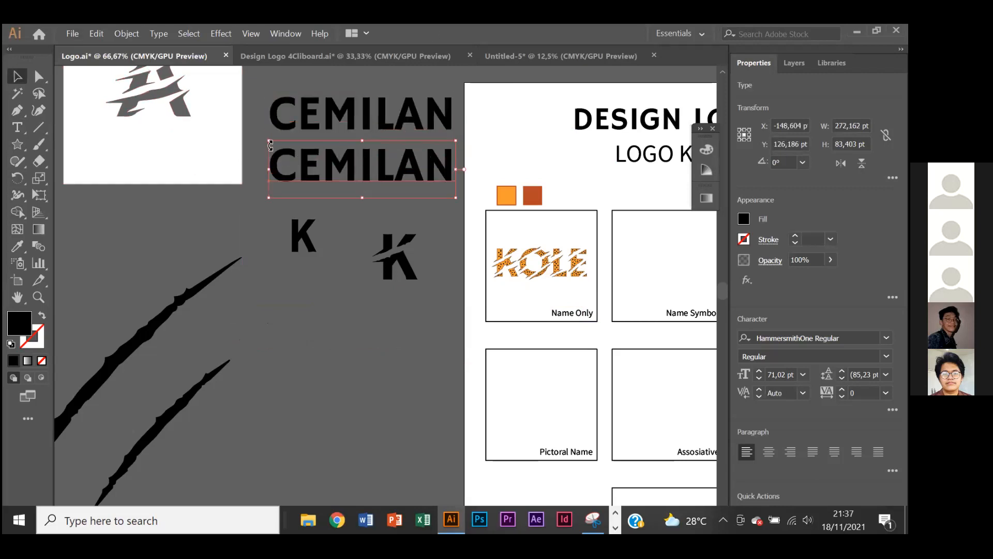
- Try scaling the lower CEMILAN line to 61,7 pt and repositioning it, and undo these changes
drag(280, 150, 293, 149)
drag(371, 171, 357, 163)
key(ctrl+z)
key(ctrl+z)
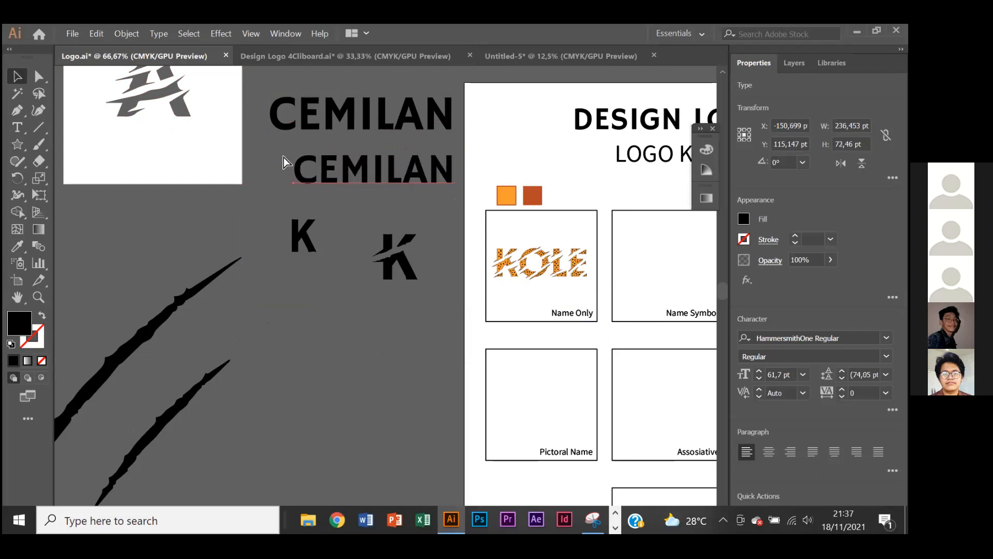
- Replace the lower CEMILAN line with PASAR
double_click(276, 164)
text(PASAR)
click(15, 79)
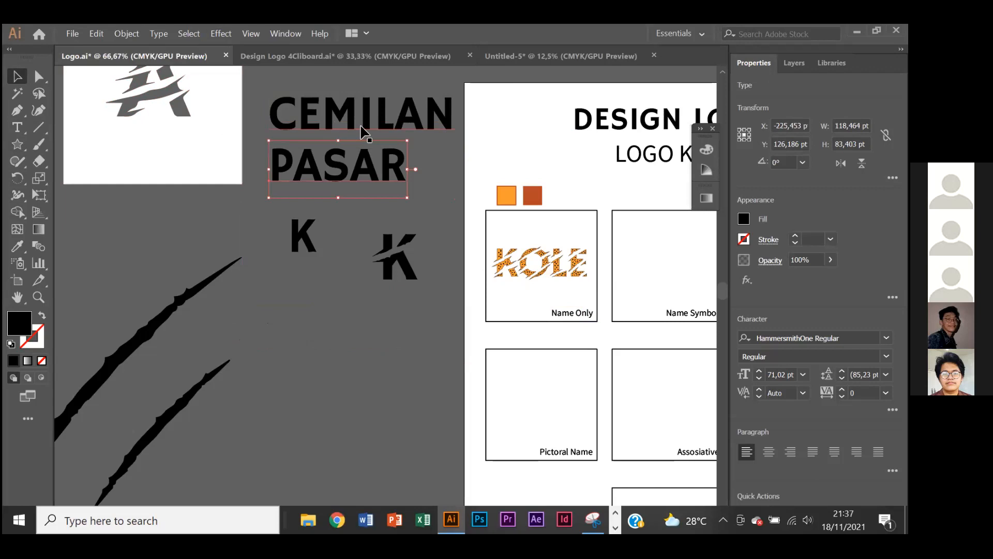
- Preview the Baloo Regular font on the CEMILAN and PASAR lines without applying it, and clear the selection
click(887, 338)
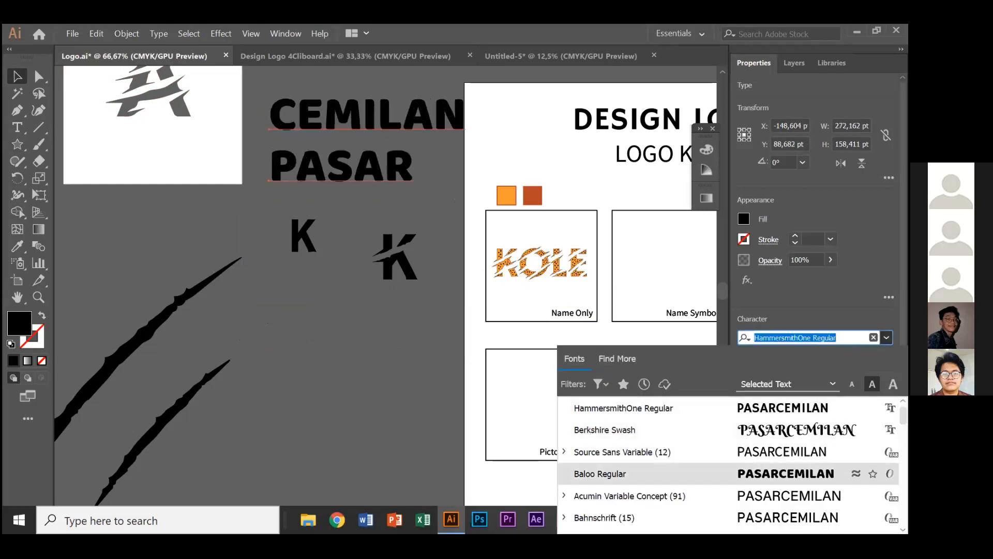
click(441, 248)
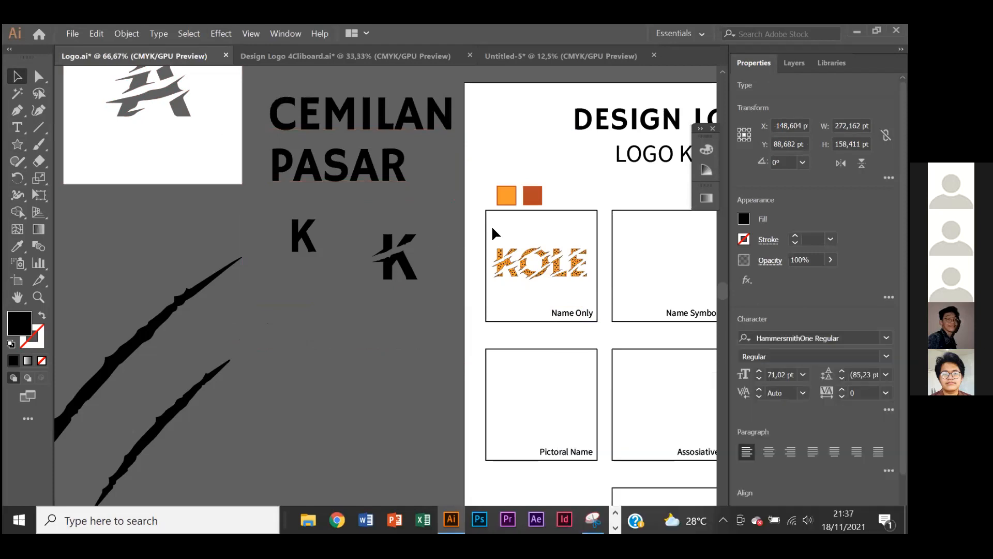
click(421, 118)
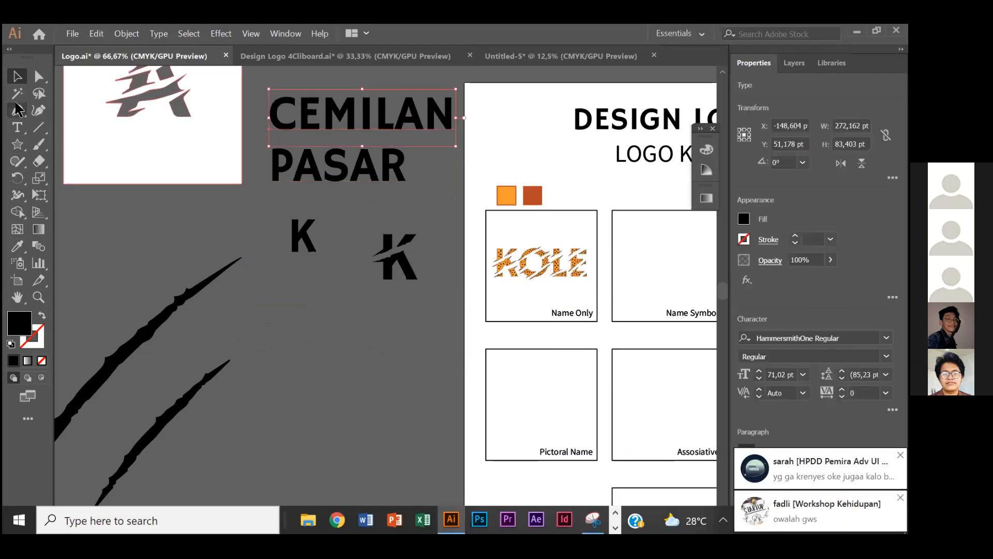
scroll(408, 248, up, 2)
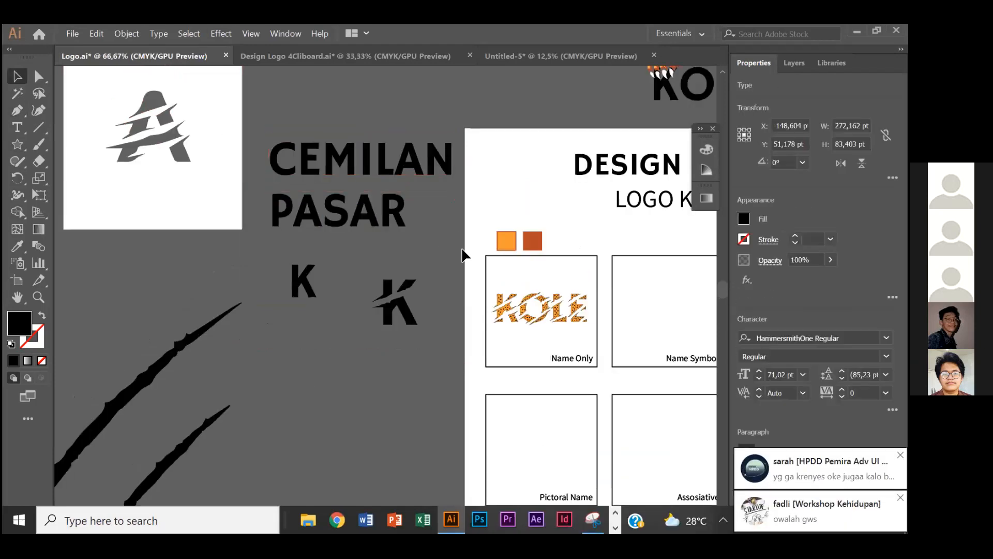
click(463, 255)
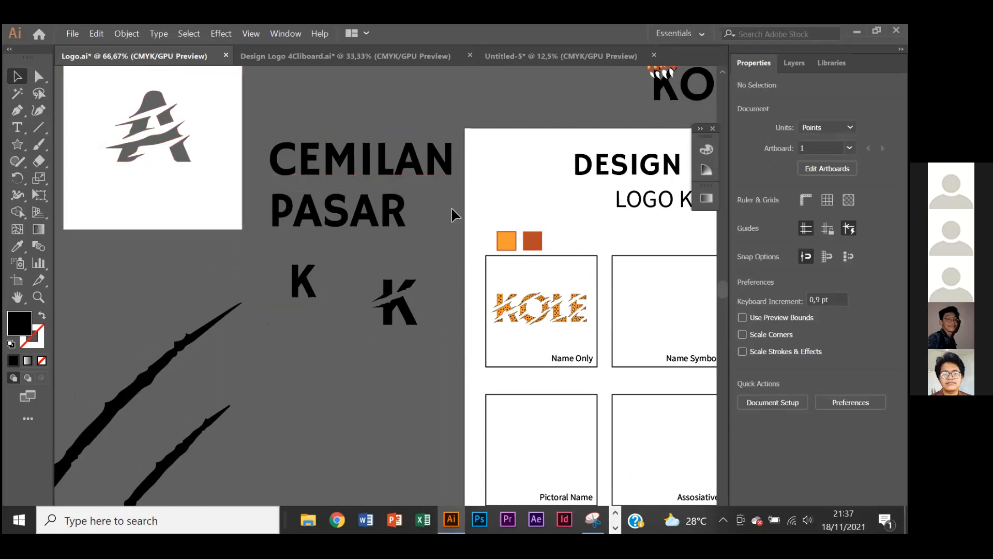
scroll(486, 239, right, 3)
scroll(488, 238, right, 1)
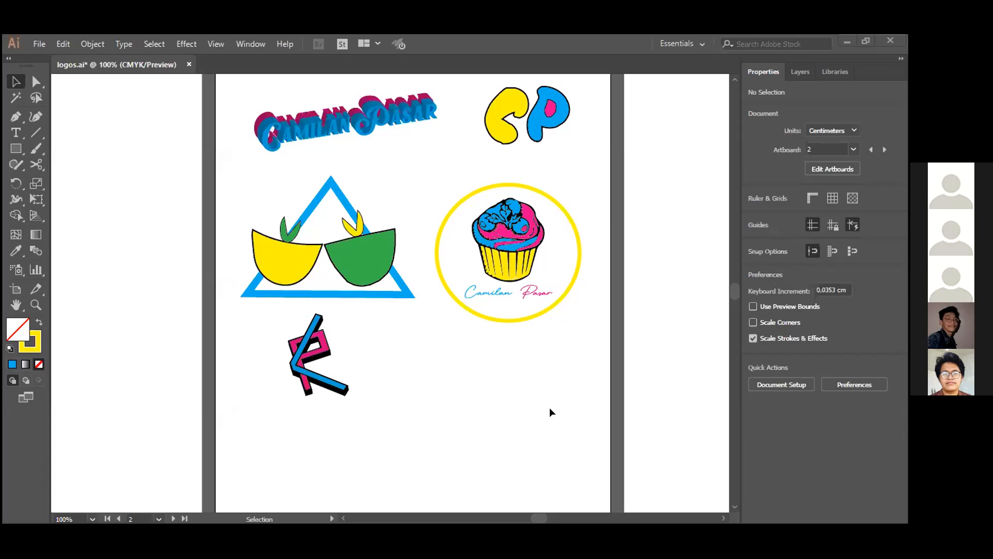
- Examine the student's Camilan Pasar logos in logos.ai, enlarging the blue and magenta 3D lettering to 200%
scroll(579, 388, up, 3)
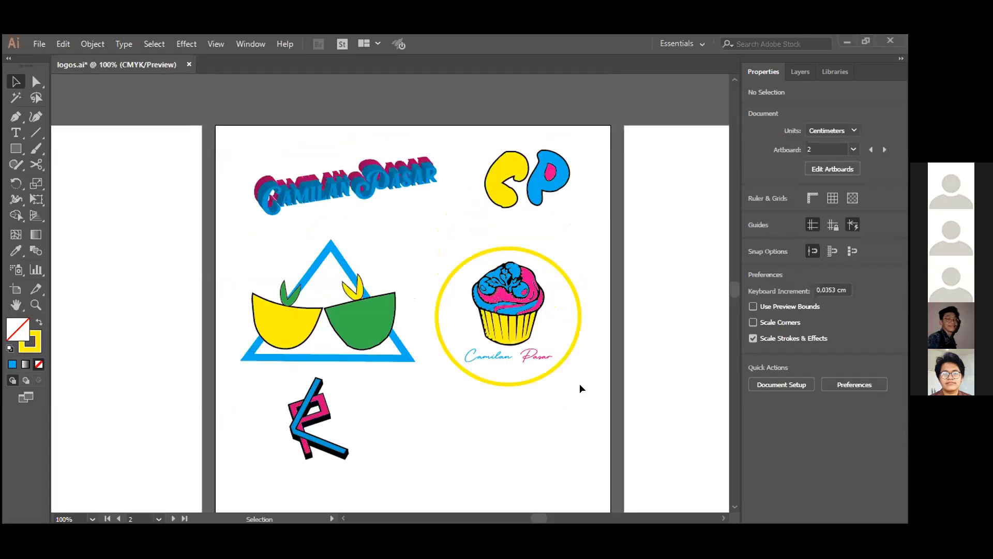
scroll(579, 384, down, 1)
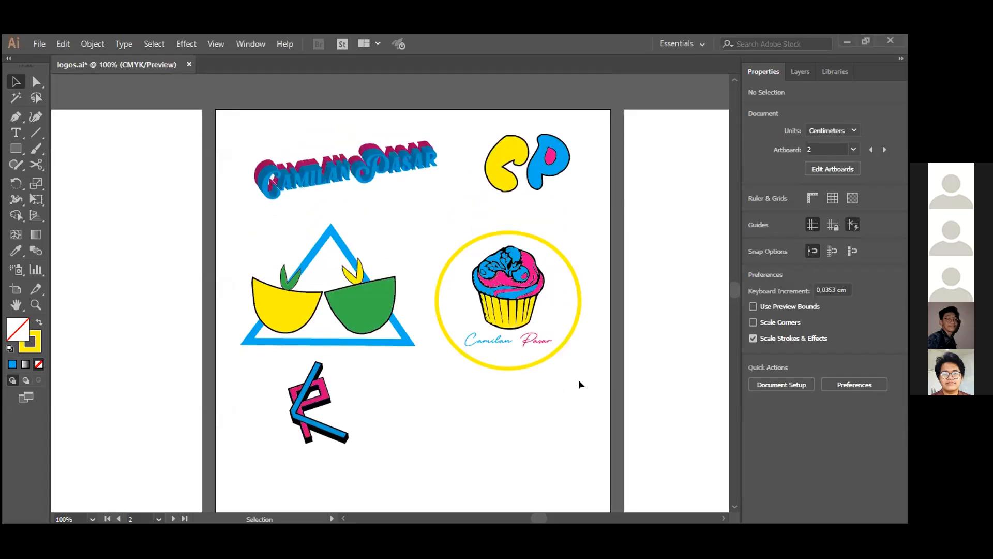
drag(334, 173, 338, 185)
key(z)
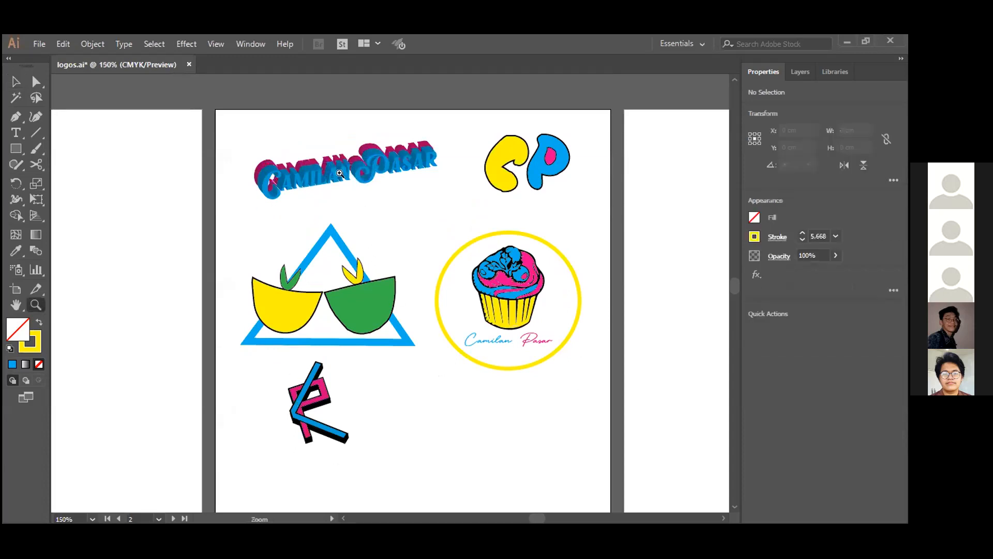
click(340, 175)
scroll(497, 305, down, 1)
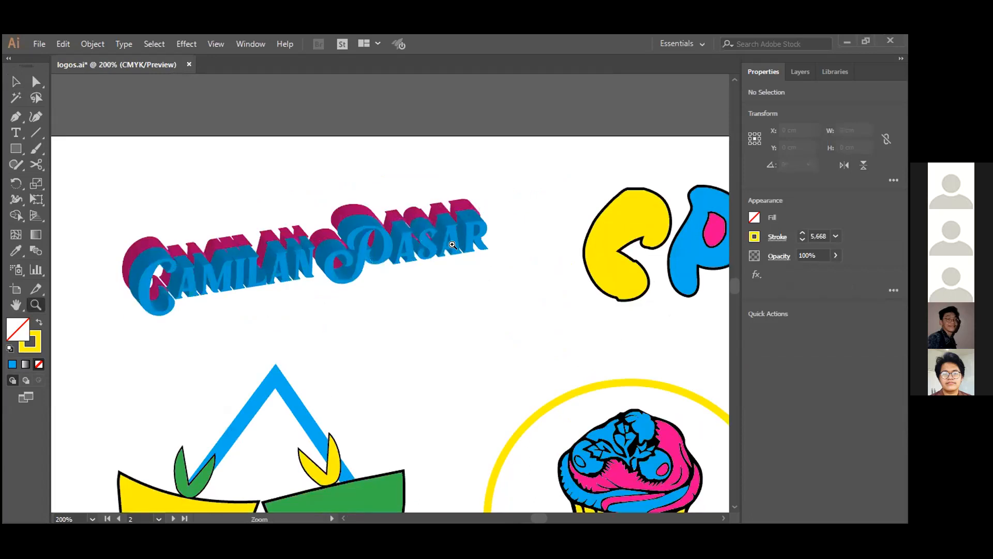
key(v)
drag(473, 291, 367, 281)
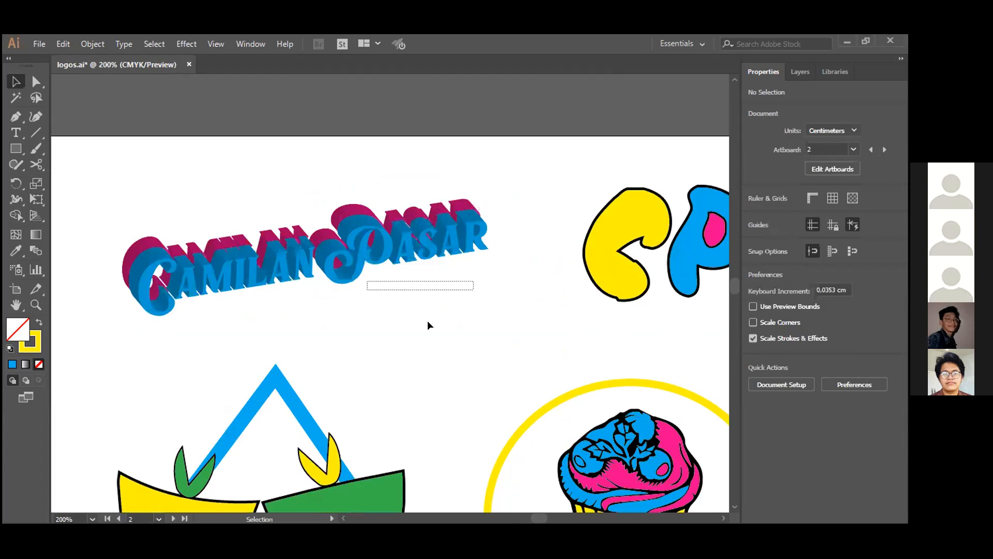
- Look closely at the CP initials, the circled cupcake, the bowls in the blue triangle and the crossed blue and pink letter logo
key(h)
drag(519, 369, 410, 363)
drag(595, 343, 517, 354)
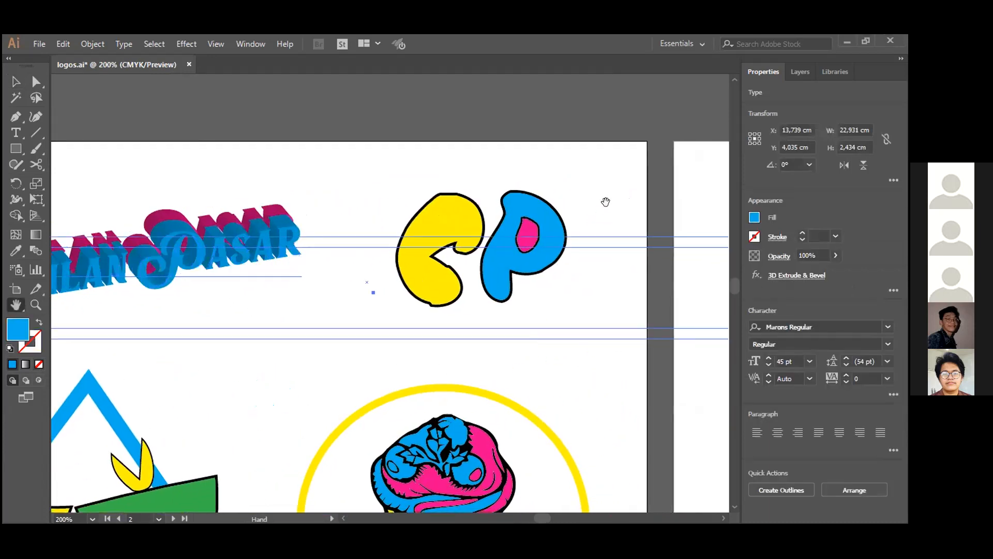
key(v)
click(546, 414)
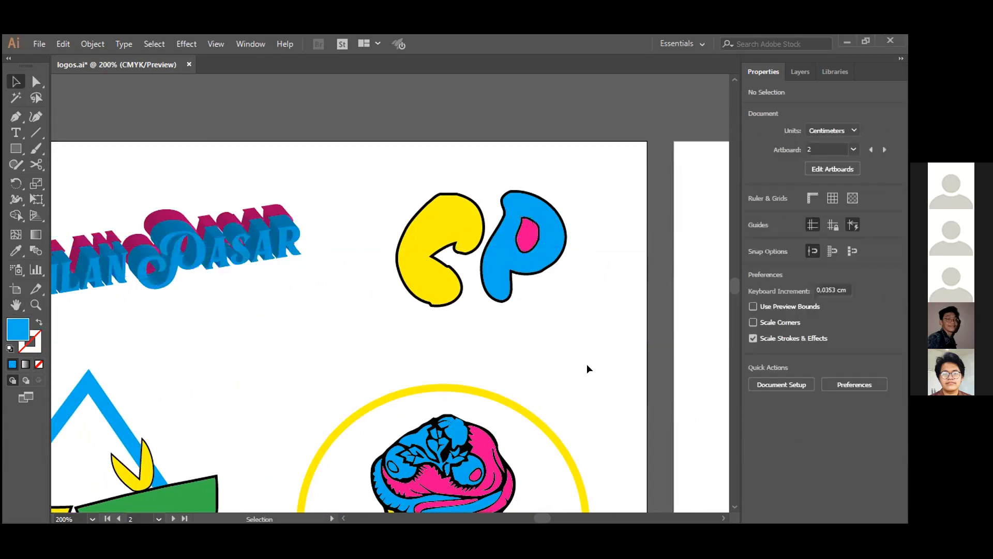
key(h)
scroll(607, 300, down, 3)
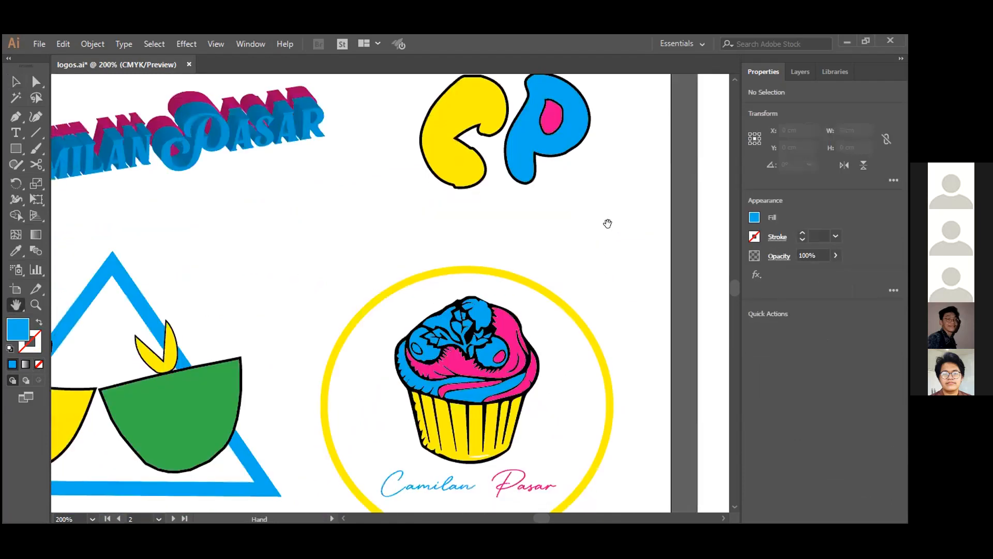
scroll(569, 318, down, 3)
drag(305, 424, 432, 394)
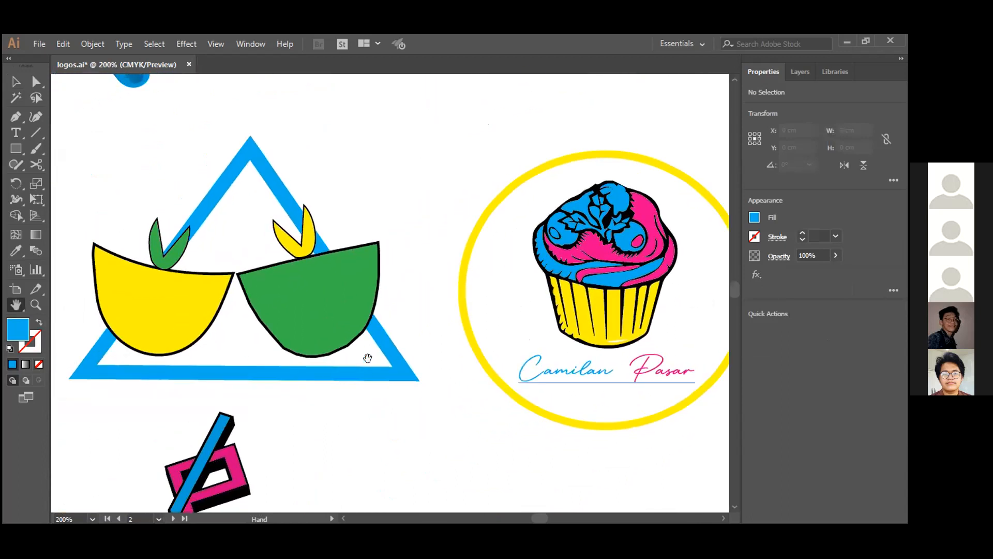
drag(480, 290, 578, 152)
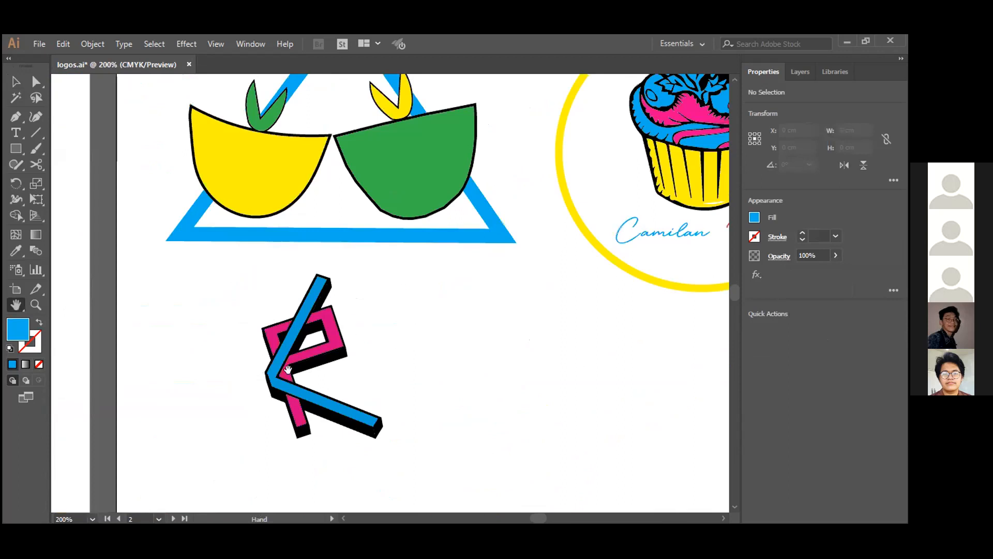
mouse_move(531, 359)
mouse_down()
mouse_move(474, 315)
mouse_move(464, 323)
mouse_up()
drag(541, 321, 399, 326)
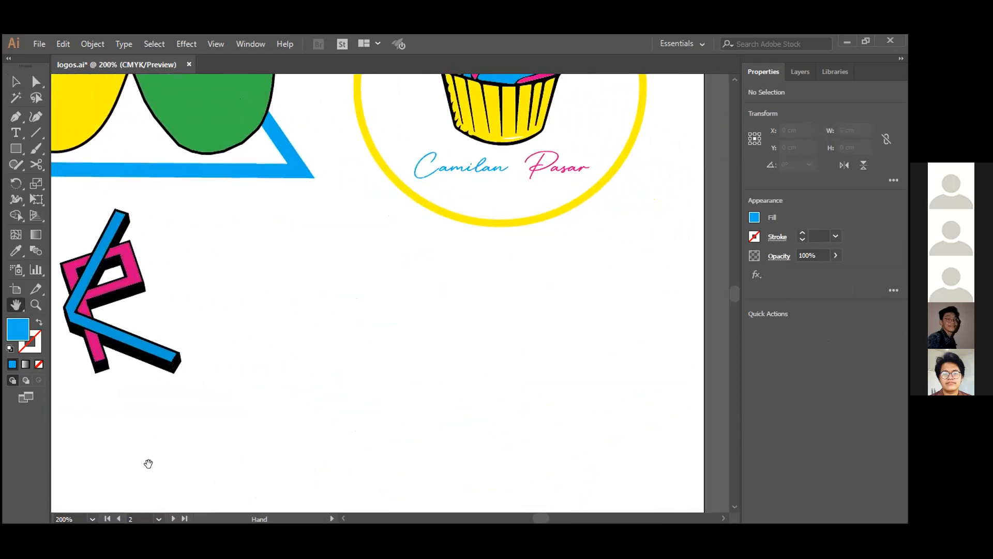
- Return the view to 100% and review all five Camilan Pasar logos together on the artboard
click(92, 519)
click(109, 339)
scroll(375, 374, up, 2)
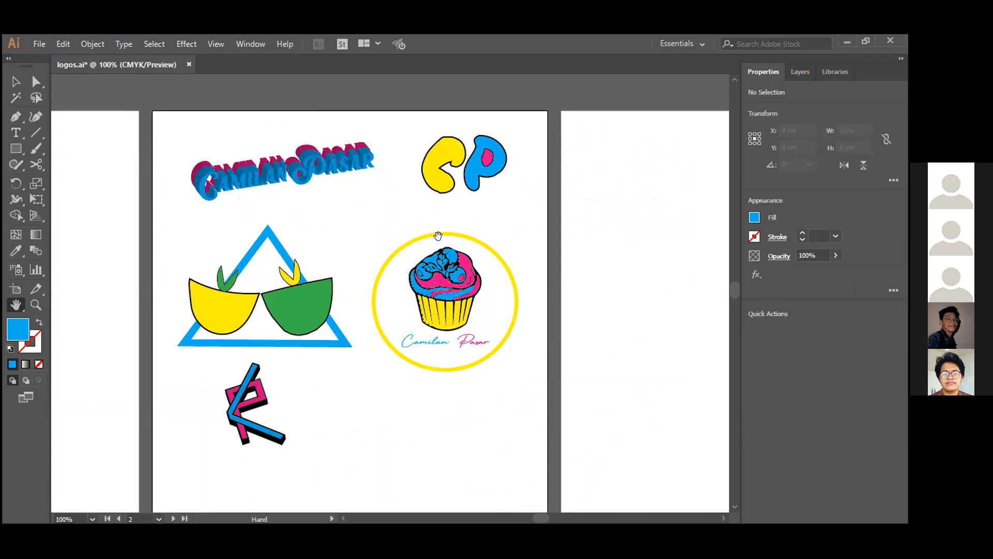
scroll(392, 380, down, 5)
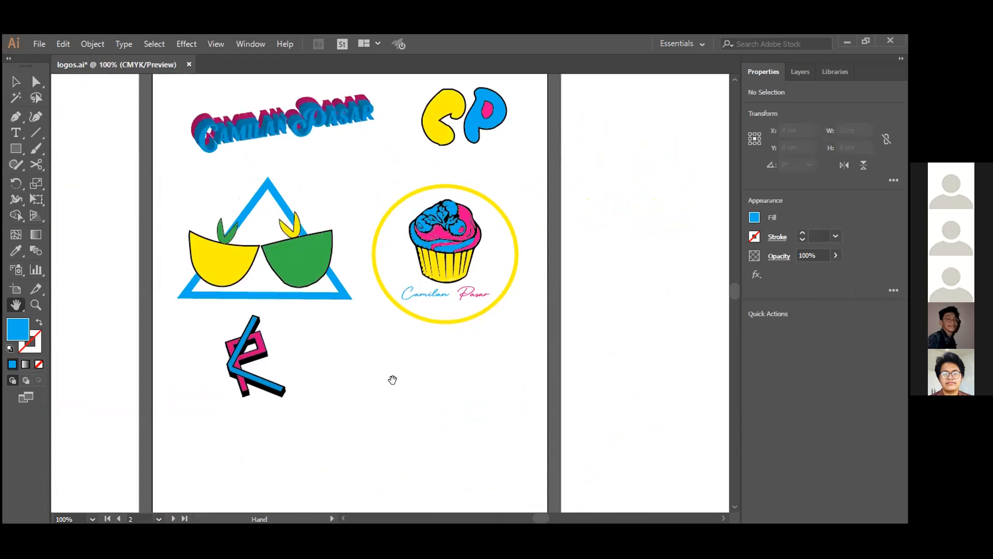
scroll(395, 368, up, 2)
scroll(395, 368, up, 1)
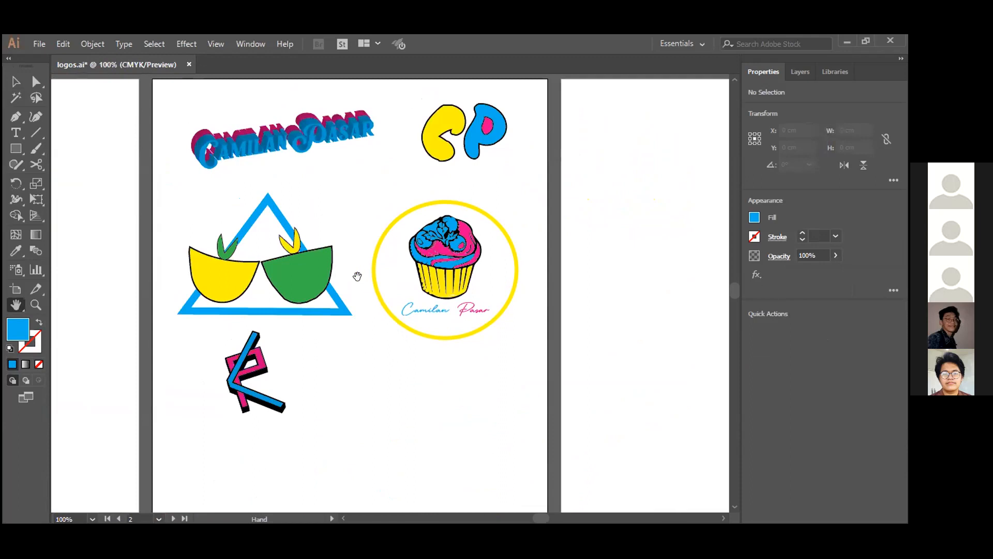
scroll(466, 349, up, 1)
scroll(469, 351, down, 2)
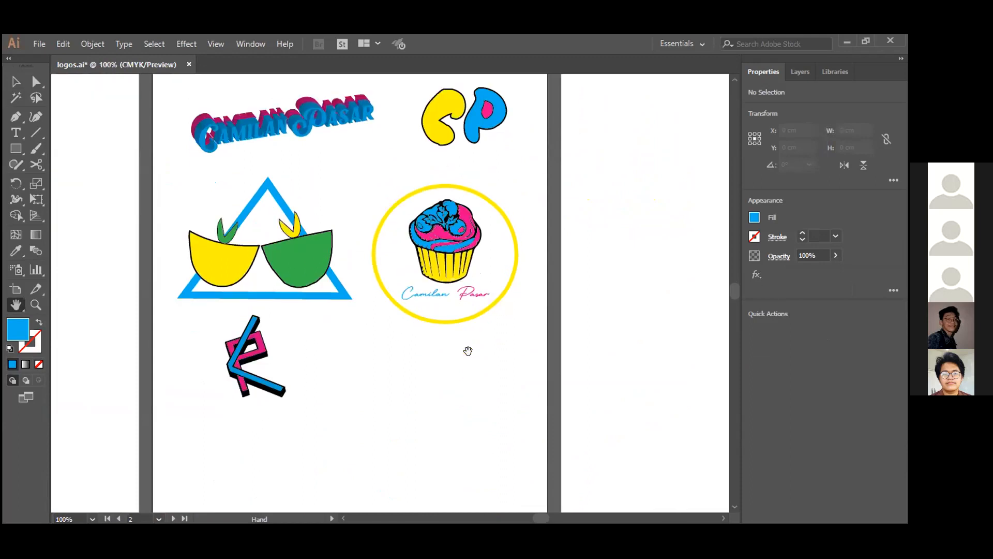
scroll(469, 351, up, 1)
scroll(468, 351, down, 1)
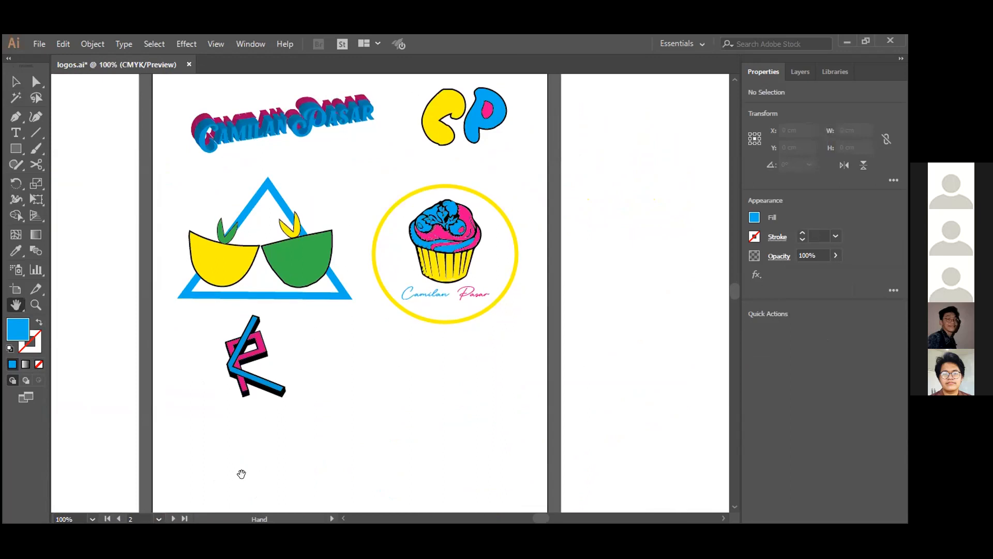